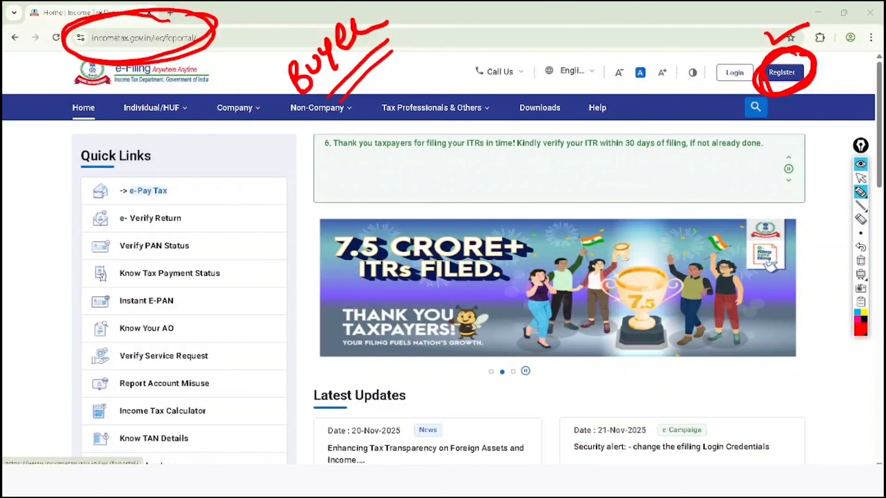
- Handwrite "PAN + Aadhaar" in red over the Quick Links area, circle it, and mark the Login option
mouse_move(202, 196)
mouse_down()
mouse_move(223, 188)
mouse_move(228, 164)
mouse_move(237, 175)
mouse_up()
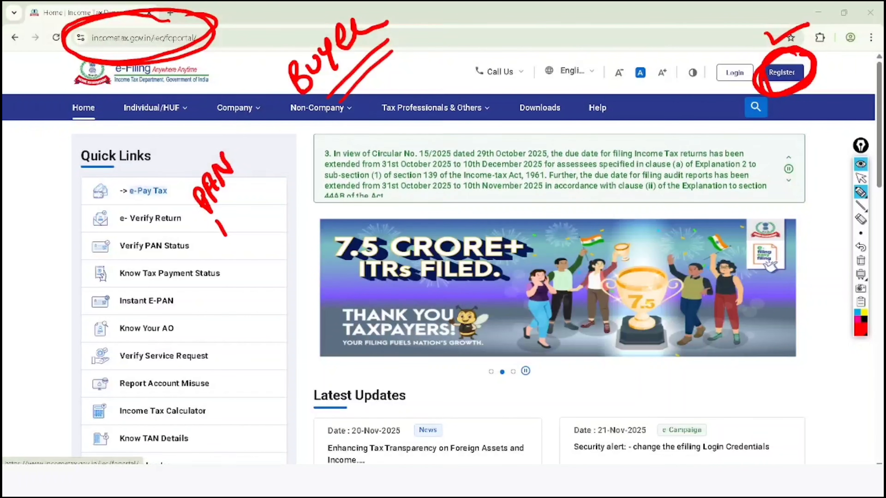
mouse_move(227, 236)
mouse_down()
mouse_move(290, 153)
mouse_move(260, 150)
mouse_up()
drag(252, 151, 277, 143)
mouse_move(209, 111)
mouse_down()
mouse_move(216, 274)
mouse_move(247, 105)
mouse_up()
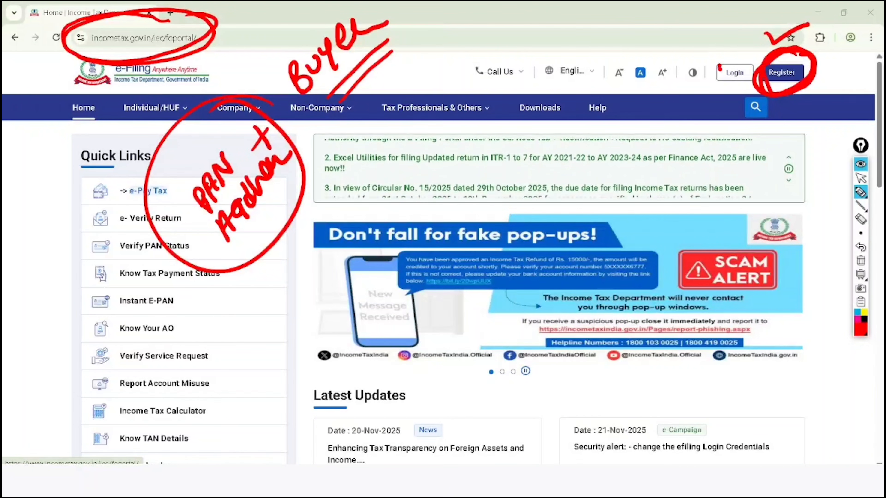
drag(721, 68, 760, 17)
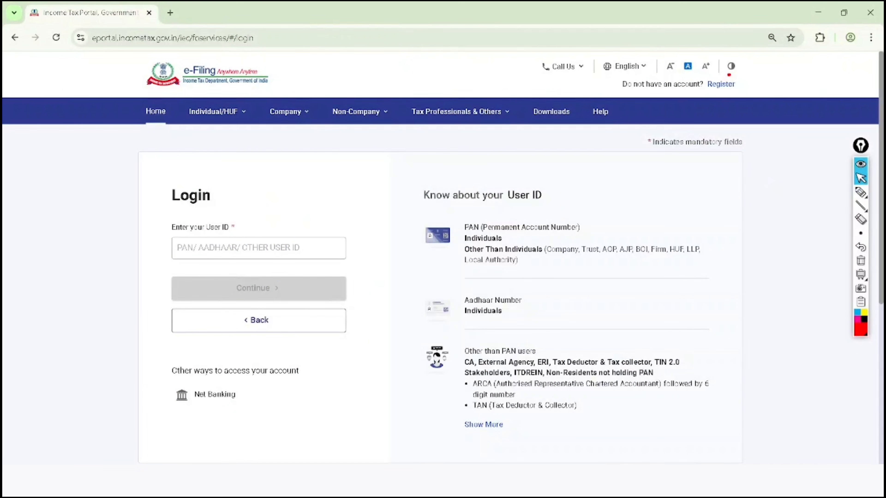
- Mark PAN and AADHAAR in the User ID field with red pen strokes and circle Continue
click(861, 192)
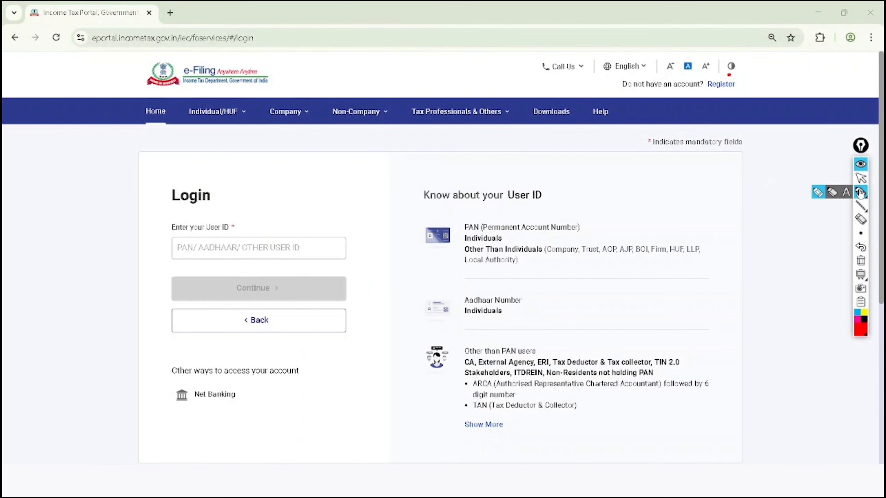
drag(170, 268, 224, 254)
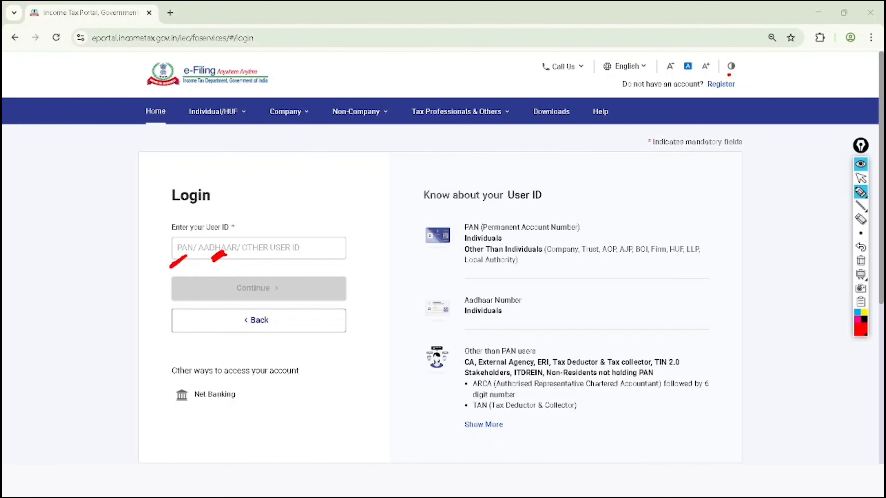
mouse_move(276, 271)
mouse_down()
mouse_move(244, 309)
mouse_move(268, 278)
mouse_up()
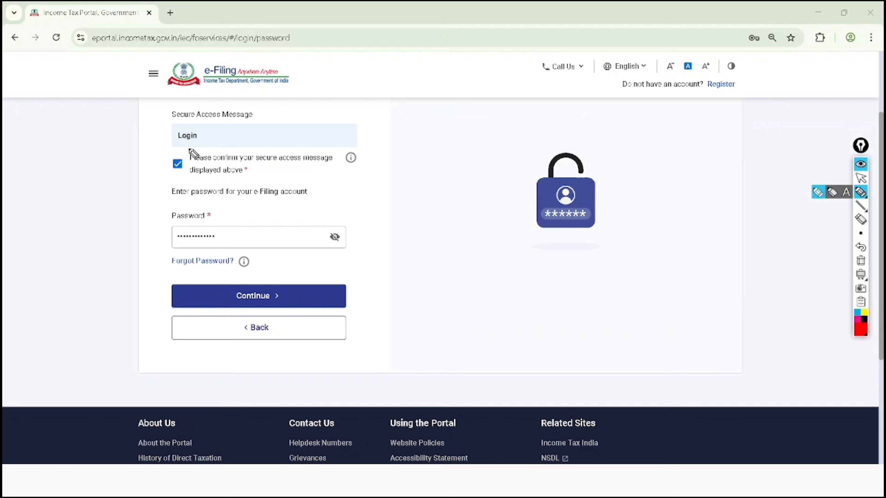
- Circle the secure access confirmation, Password label and Continue in red, underline Forgot Password, and add a tick beside Continue
mouse_move(193, 154)
mouse_down()
mouse_move(180, 181)
mouse_move(196, 149)
mouse_up()
mouse_move(214, 201)
mouse_down()
mouse_move(192, 198)
mouse_move(228, 246)
mouse_move(197, 207)
mouse_up()
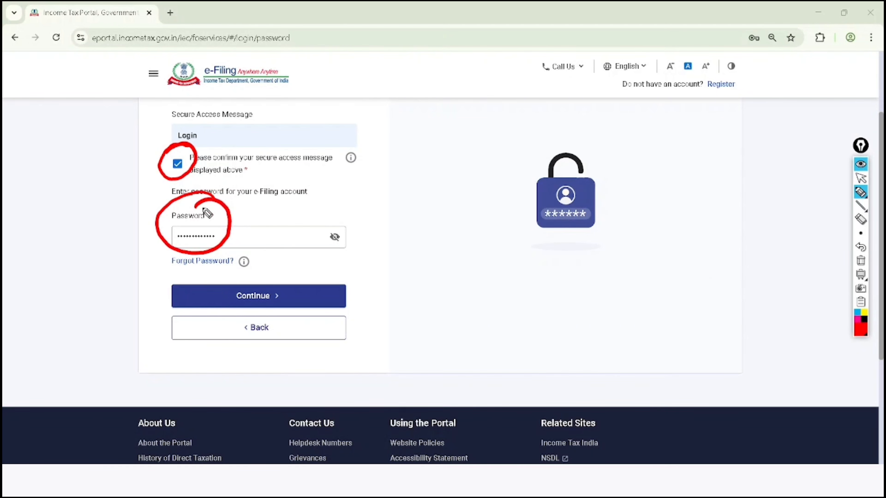
mouse_move(170, 276)
mouse_down()
mouse_move(239, 273)
mouse_move(230, 303)
mouse_move(267, 276)
mouse_up()
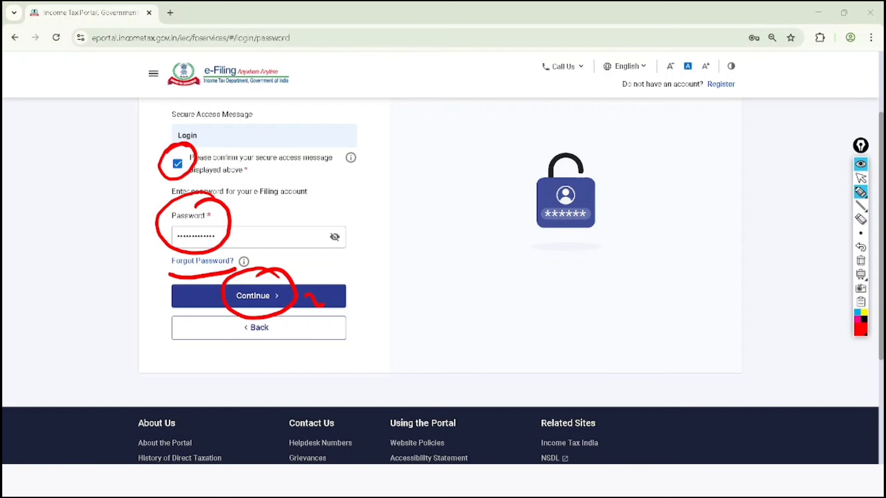
drag(321, 306, 375, 268)
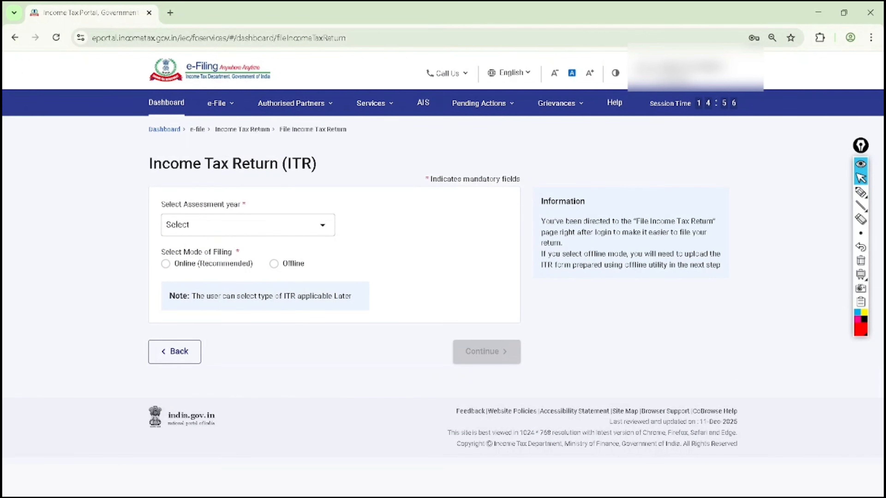
- Draw red ticks above the portal's main headings from Dashboard to Help and circle e-File
click(861, 192)
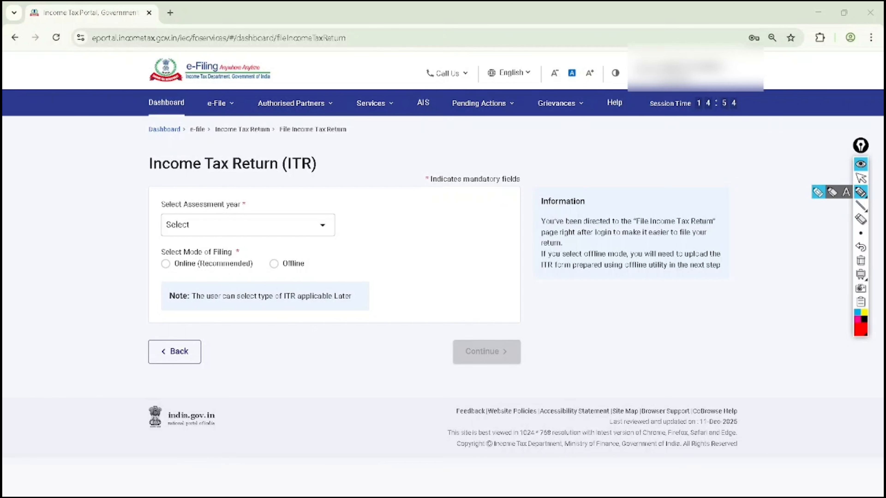
mouse_move(141, 83)
mouse_down()
mouse_move(180, 52)
mouse_move(256, 42)
mouse_up()
drag(282, 81, 316, 54)
drag(364, 82, 401, 52)
drag(422, 89, 453, 61)
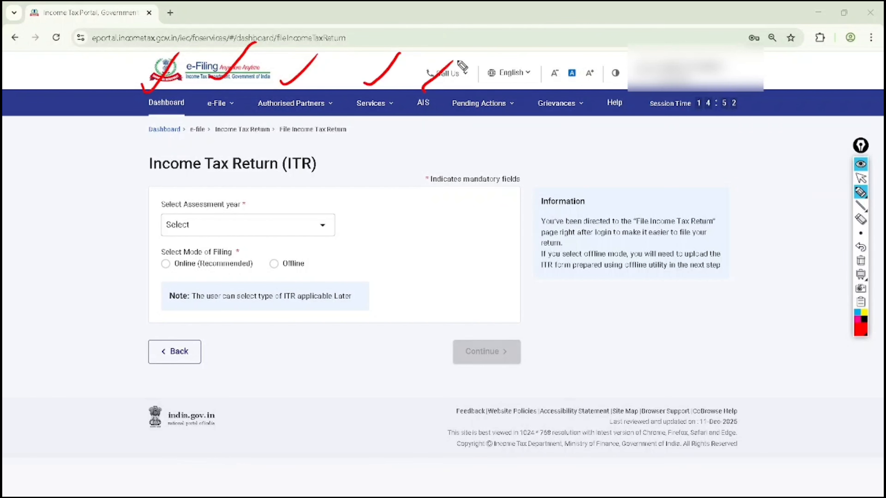
drag(480, 92, 509, 58)
drag(551, 87, 577, 61)
drag(611, 84, 639, 63)
mouse_move(236, 92)
mouse_down()
mouse_move(195, 98)
mouse_move(243, 116)
mouse_move(227, 102)
mouse_up()
- Clear the red marks, expand the e-File options, and circle E-Pay Tax with a tick beside it
click(861, 179)
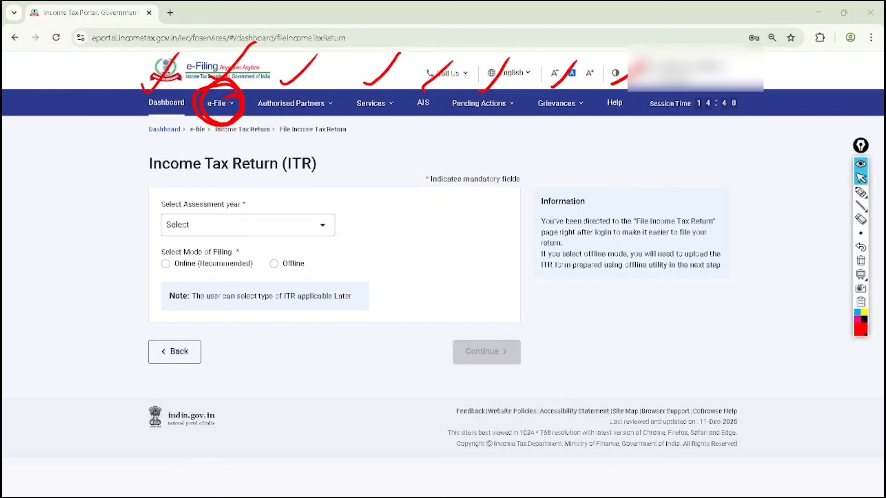
click(861, 261)
click(221, 103)
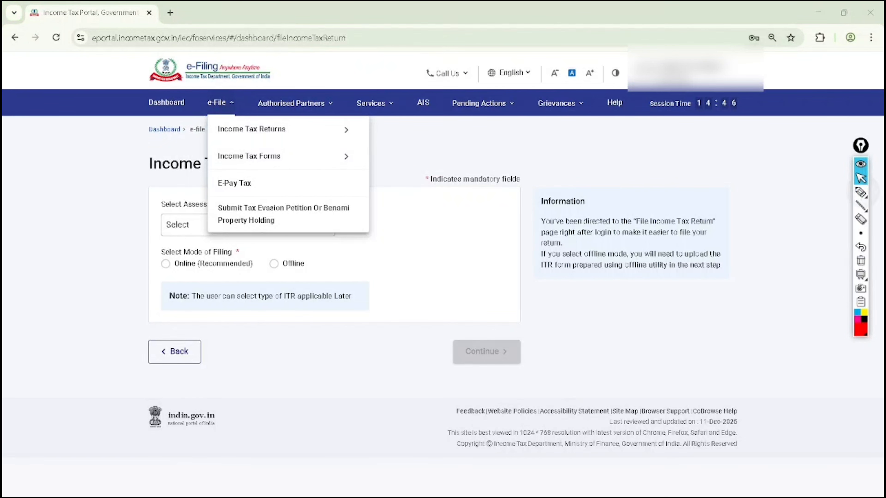
click(861, 192)
mouse_move(211, 205)
mouse_down()
mouse_move(226, 201)
mouse_move(237, 163)
mouse_move(215, 209)
mouse_up()
drag(270, 183, 299, 175)
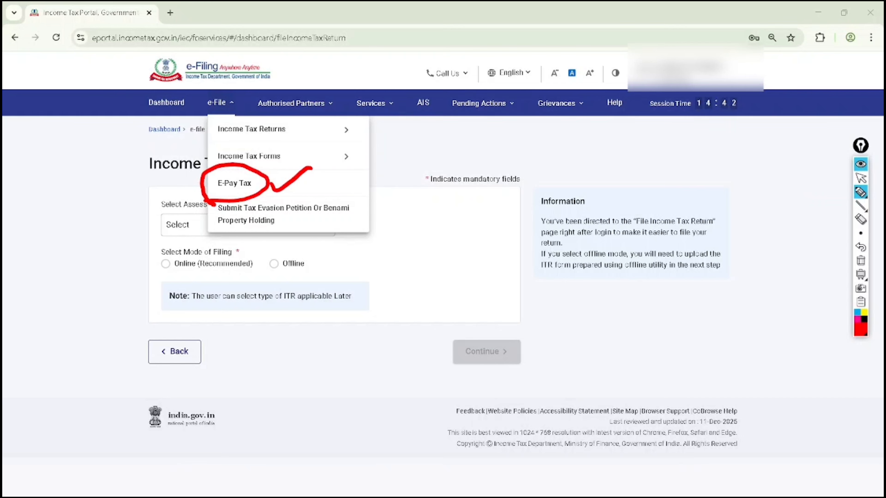
- Clear the red marks and open the E-Pay Tax page
click(861, 178)
click(861, 260)
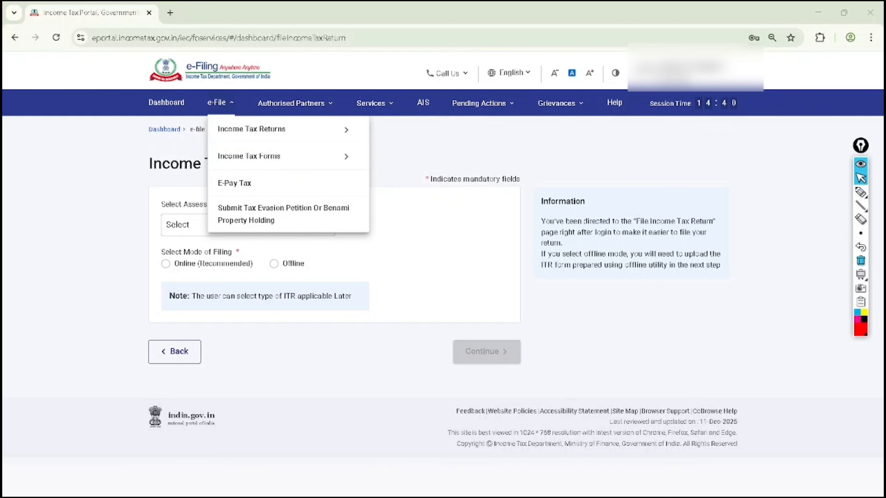
click(241, 183)
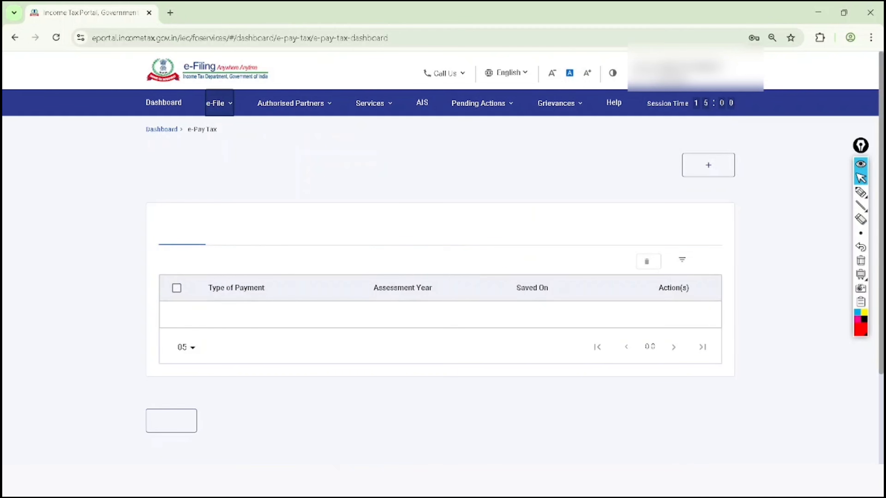
- Tick Saved Drafts and Generated Challans in red, and circle Payment History and New Payment
click(861, 192)
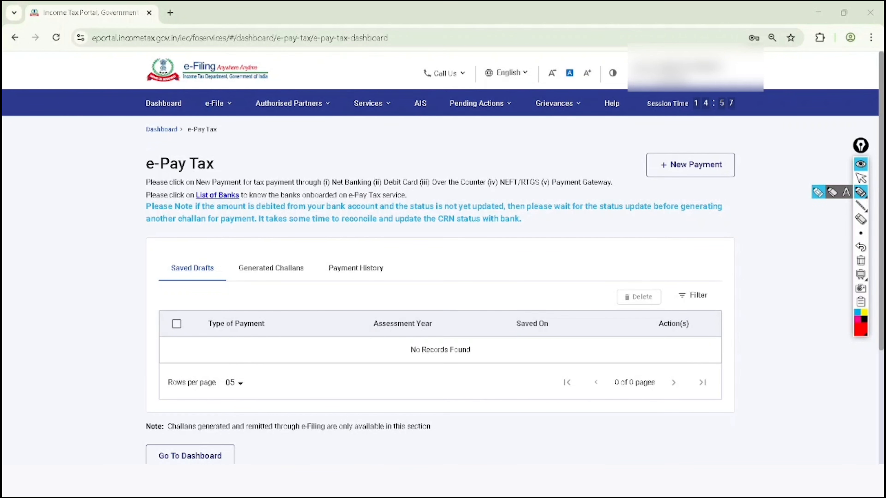
drag(176, 250, 225, 205)
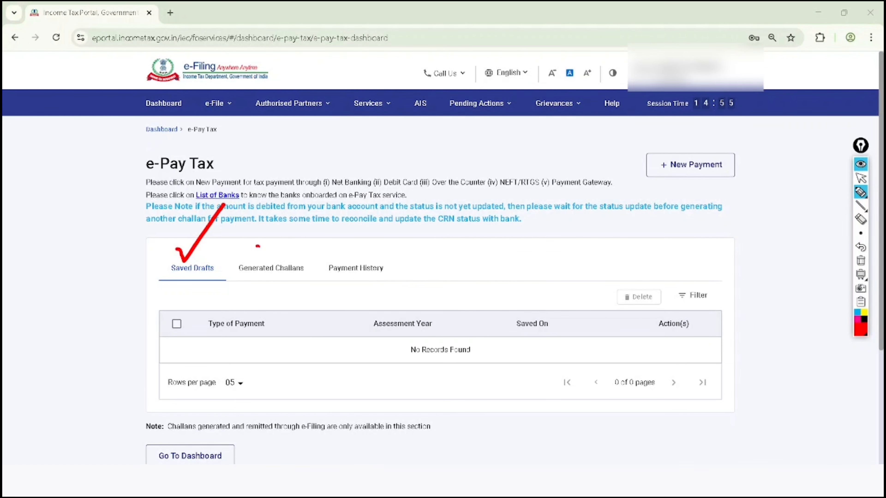
drag(257, 246, 293, 215)
mouse_move(375, 233)
mouse_down()
mouse_move(346, 297)
mouse_move(364, 236)
mouse_up()
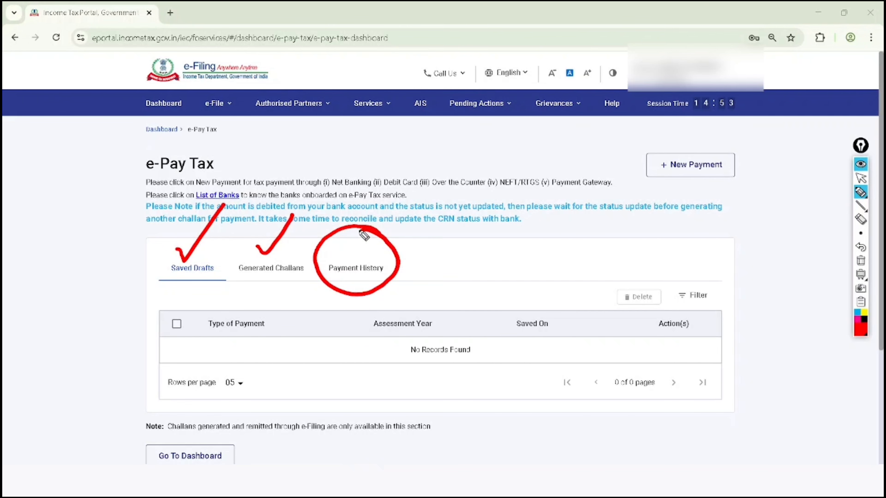
mouse_move(722, 132)
mouse_down()
mouse_move(686, 133)
mouse_move(756, 162)
mouse_move(727, 143)
mouse_up()
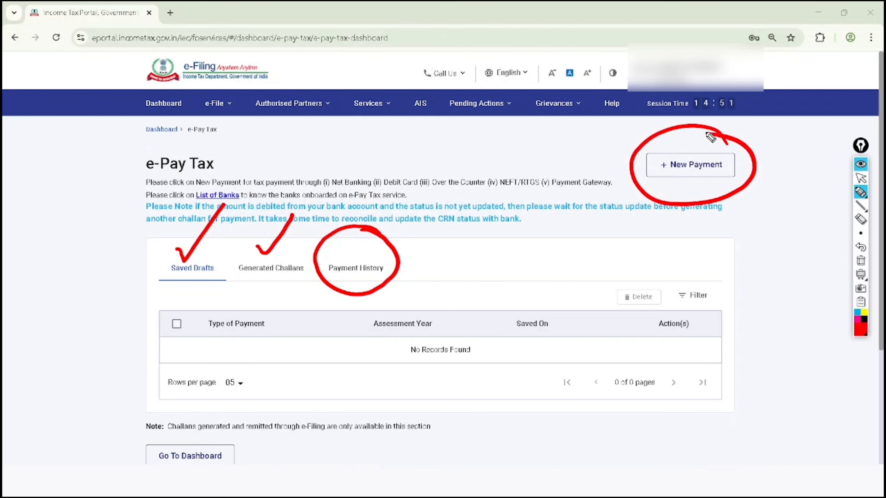
- Clear the red marks and start a new tax payment
click(861, 178)
click(861, 260)
click(691, 165)
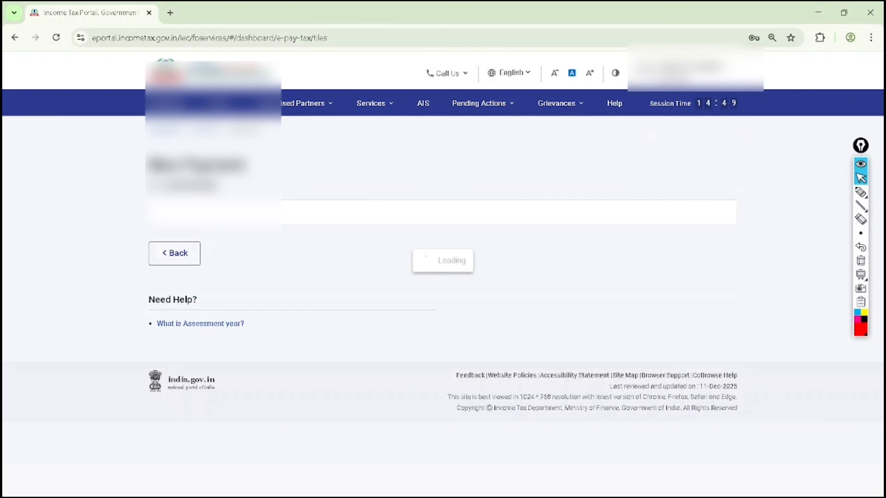
- Tick the first six payment categories in red, outline and underline 26 QB (TDS on Sale of Property), and circle its Proceed option
scroll(804, 233, down, 3)
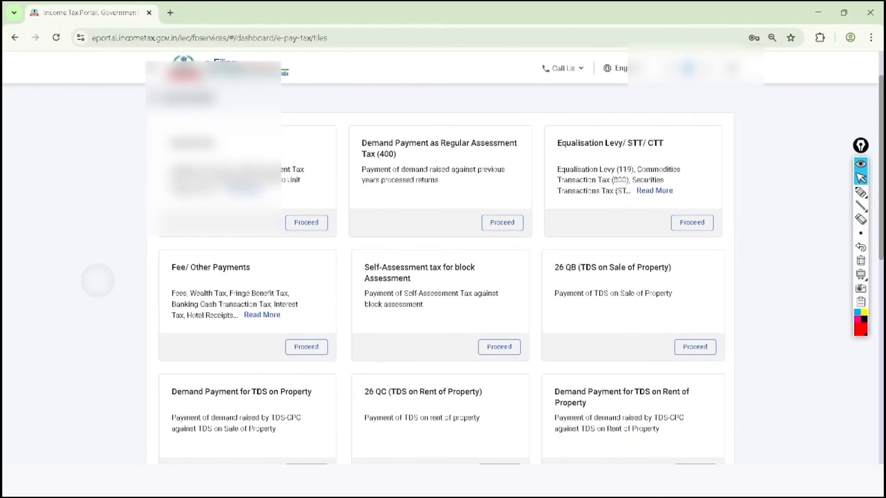
scroll(803, 234, up, 1)
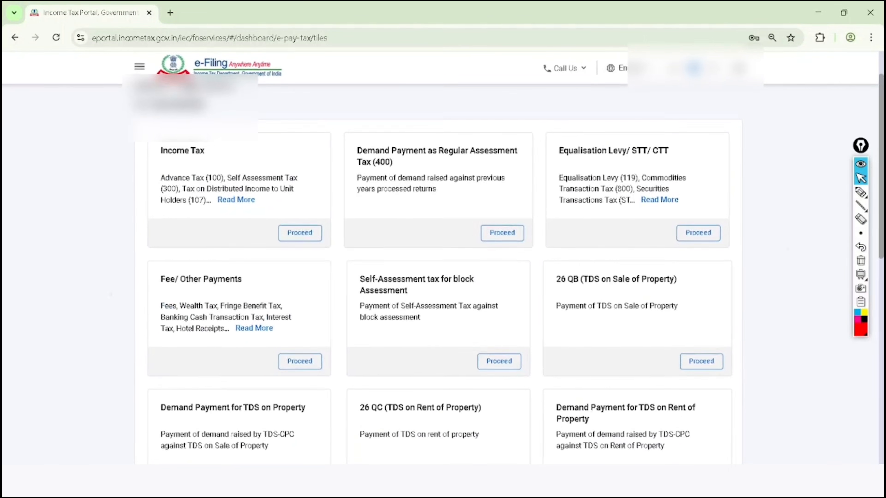
click(861, 192)
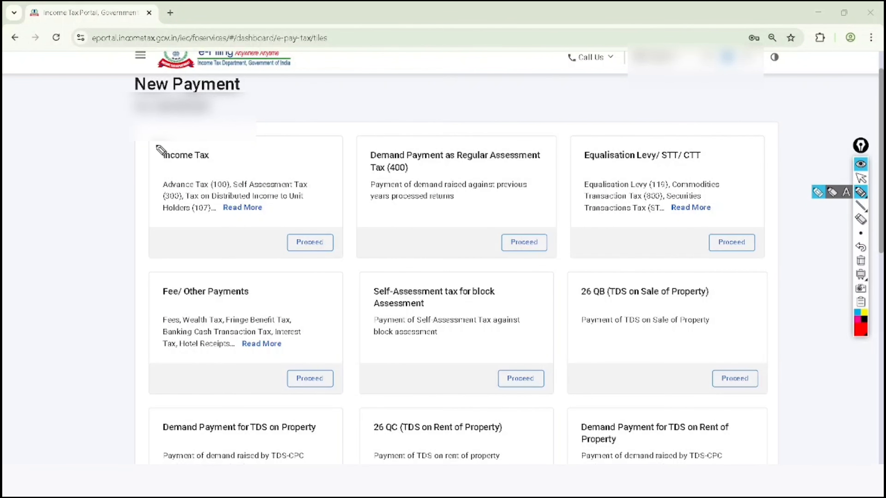
drag(157, 145, 233, 101)
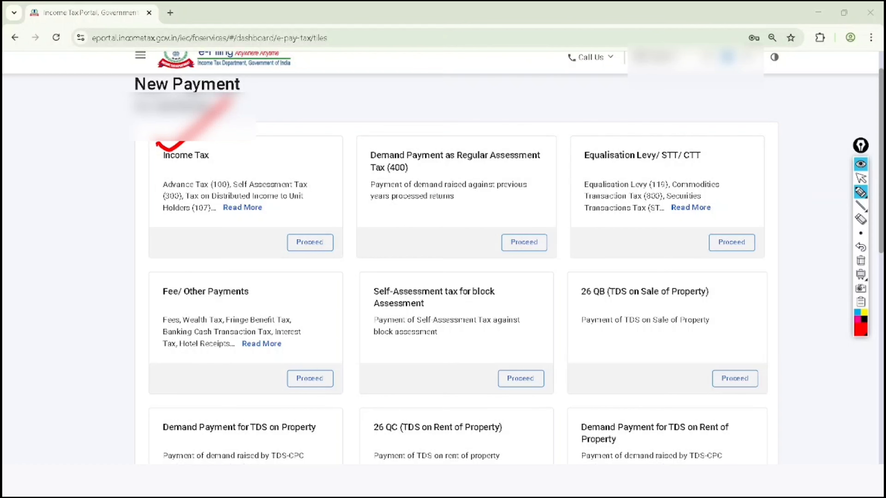
drag(396, 125, 467, 86)
mouse_move(631, 125)
mouse_down()
mouse_move(643, 129)
mouse_move(711, 75)
mouse_up()
mouse_move(230, 287)
mouse_down()
mouse_move(237, 293)
mouse_move(289, 245)
mouse_up()
drag(417, 262, 501, 208)
mouse_move(571, 303)
mouse_down()
mouse_move(608, 311)
mouse_move(731, 297)
mouse_move(628, 267)
mouse_move(572, 300)
mouse_move(575, 308)
mouse_up()
drag(535, 279, 577, 263)
drag(606, 303, 683, 302)
mouse_move(758, 349)
mouse_down()
mouse_move(722, 396)
mouse_move(744, 350)
mouse_up()
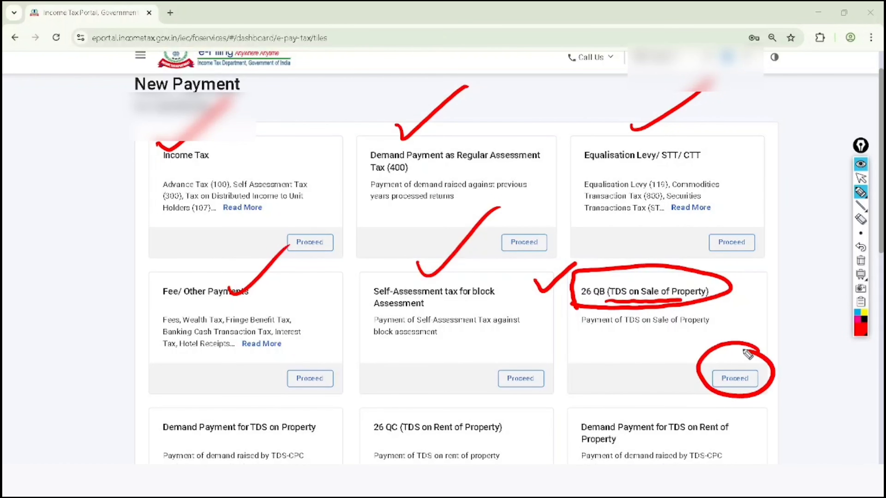
- Clear the red marks and proceed with the 26 QB (TDS on Sale of Property) payment
click(861, 179)
click(861, 261)
click(735, 379)
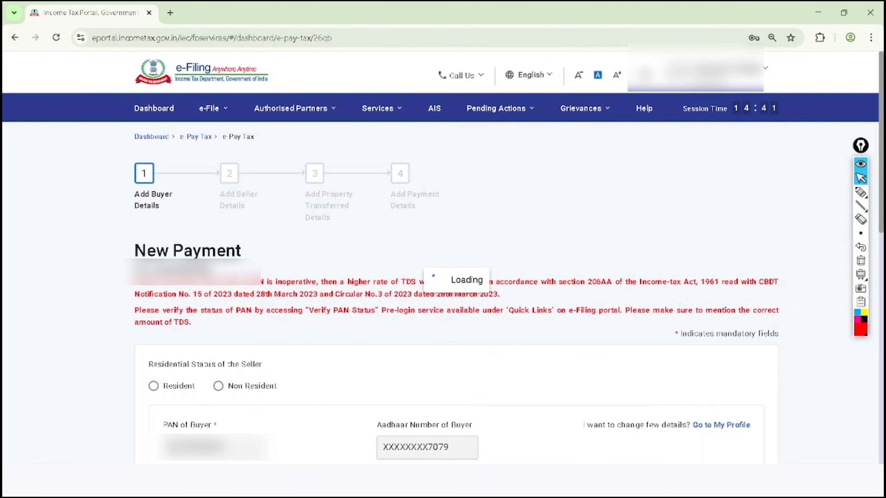
- Handwrite "60 LAC" and "60,000" in red above the 26 QB buyer details form, underlining the second amount twice
scroll(440, 258, down, 1)
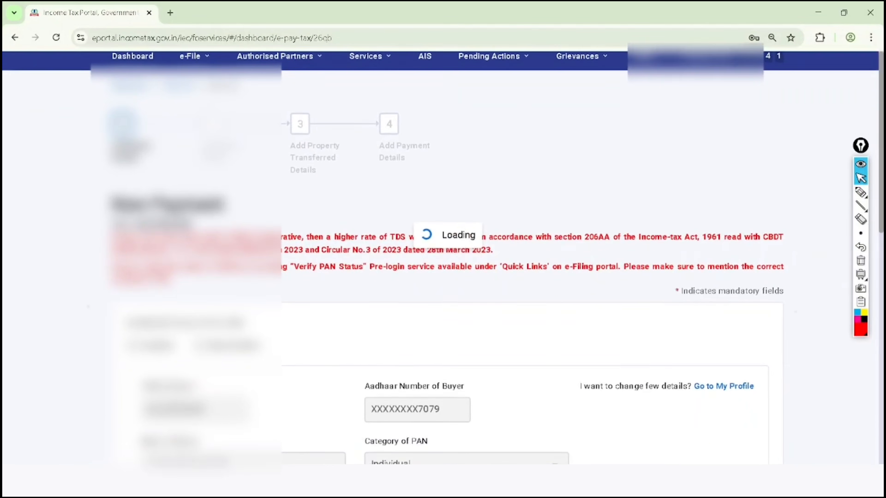
scroll(440, 258, down, 1)
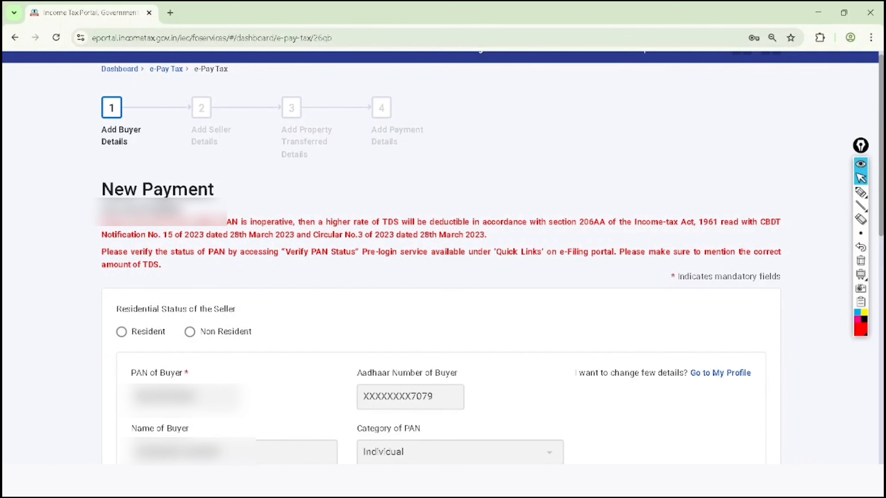
click(860, 192)
drag(525, 174, 547, 173)
mouse_move(457, 76)
mouse_down()
mouse_move(443, 101)
mouse_move(463, 83)
mouse_up()
mouse_move(484, 68)
mouse_down()
mouse_move(479, 87)
mouse_move(493, 81)
mouse_up()
mouse_move(496, 84)
mouse_down()
mouse_move(507, 58)
mouse_move(540, 58)
mouse_up()
mouse_move(479, 116)
mouse_down()
mouse_move(468, 136)
mouse_move(487, 115)
mouse_move(501, 121)
mouse_up()
drag(512, 99, 540, 81)
mouse_move(483, 152)
mouse_down()
mouse_move(544, 104)
mouse_move(537, 122)
mouse_up()
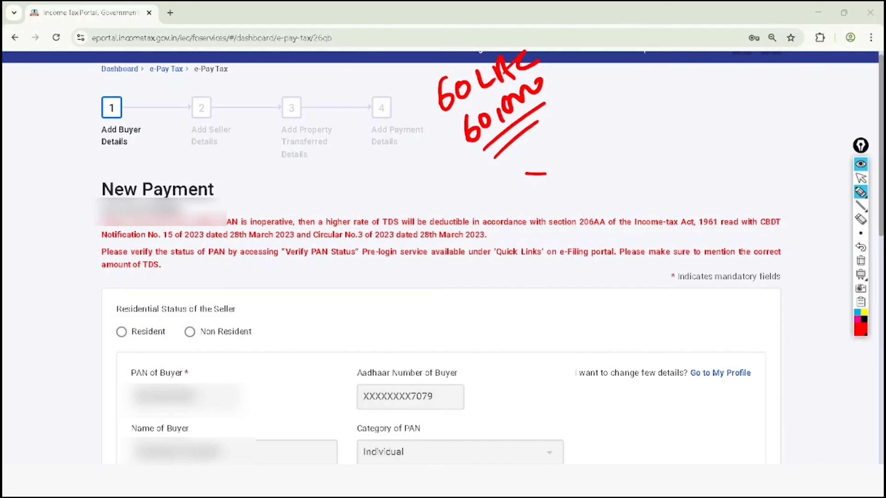
- Clear the handwriting and open the Income Tax e-Filing home page in a new browser tab
click(861, 178)
click(861, 260)
click(171, 13)
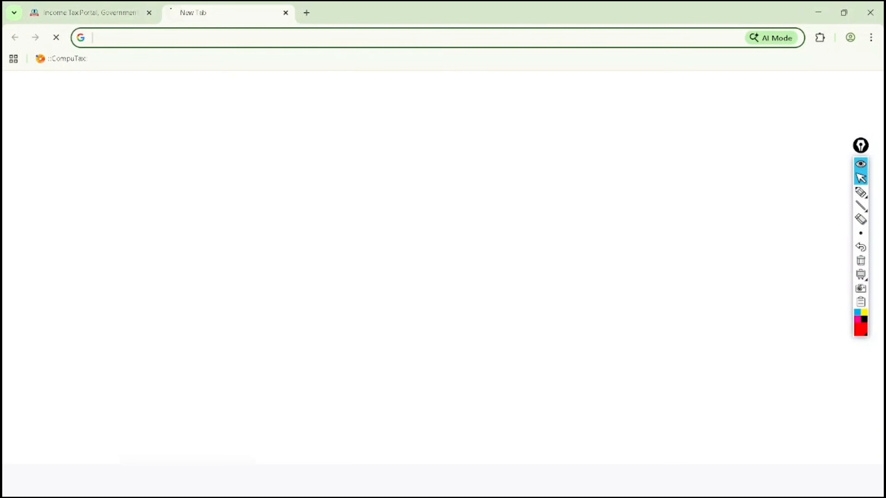
click(379, 278)
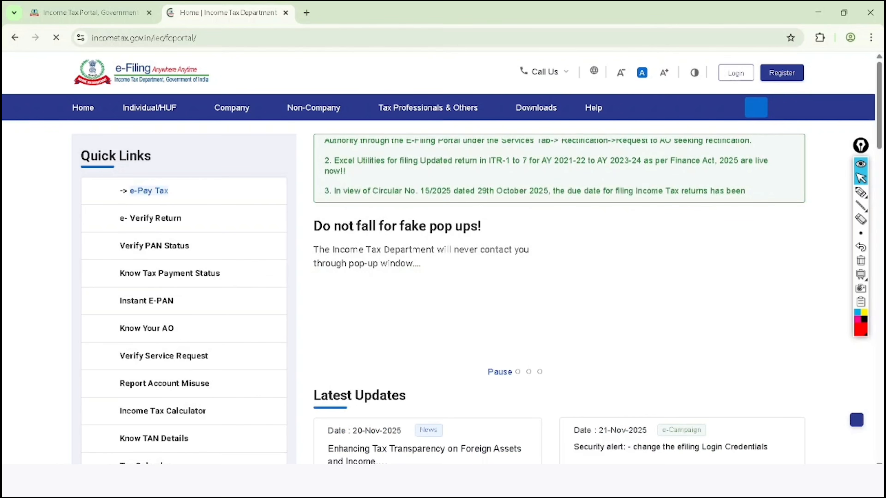
- Circle the Quick Links heading in red on the e-Filing home page and clear the mark
click(861, 193)
mouse_move(120, 123)
mouse_down()
mouse_move(171, 157)
mouse_move(95, 133)
mouse_up()
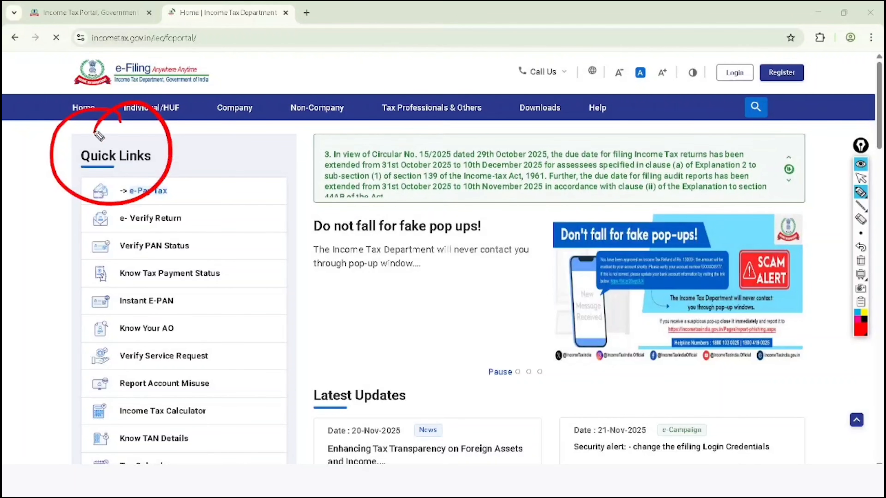
key(Escape)
- Circle Link Aadhaar Status in red in the Quick Links list and add a tick beside it
scroll(95, 137, down, 5)
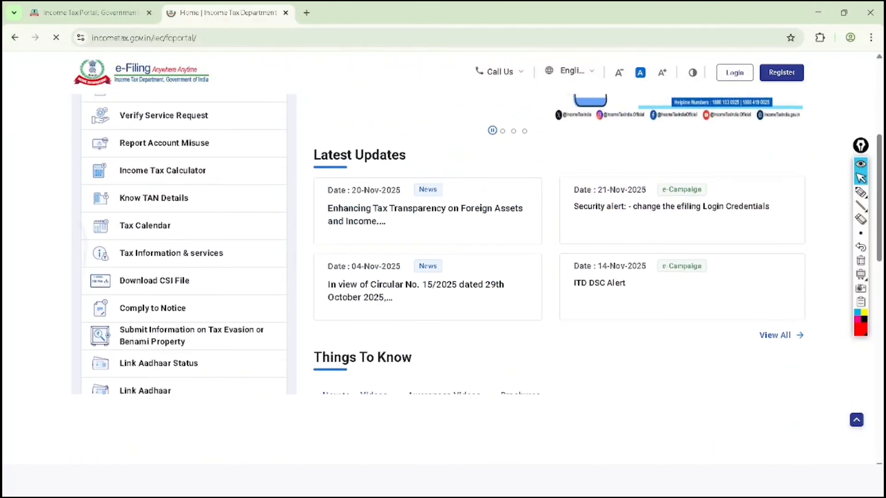
key(ctrl+shift+3)
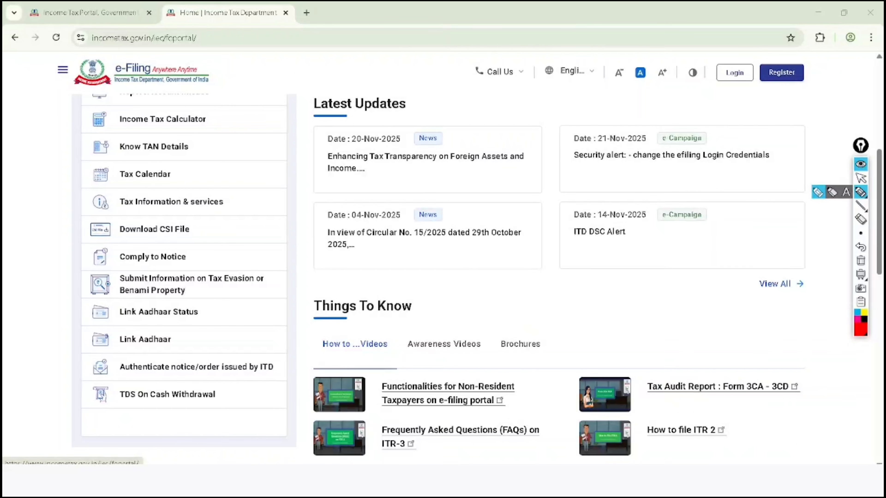
mouse_move(113, 332)
mouse_down()
mouse_move(234, 316)
mouse_move(90, 309)
mouse_move(123, 339)
mouse_up()
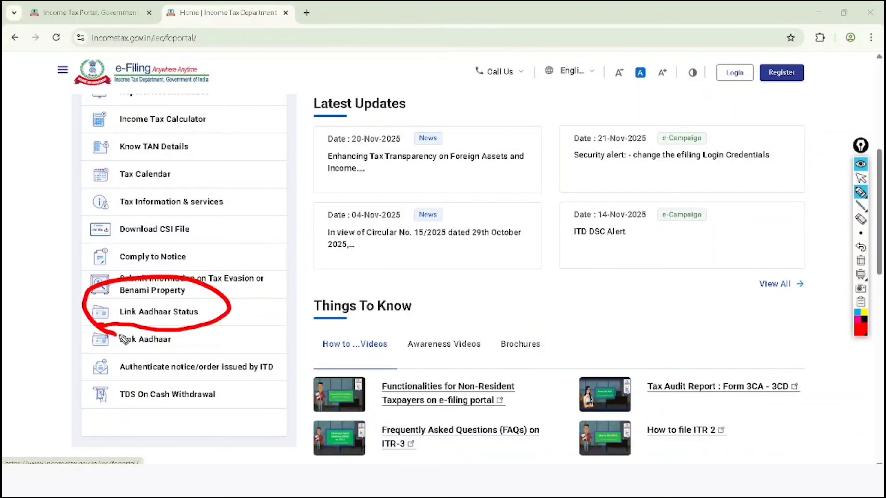
drag(241, 301, 293, 279)
- Clear the red marks and return to the browser tab with the 26QB payment form
key(ctrl+shift+2)
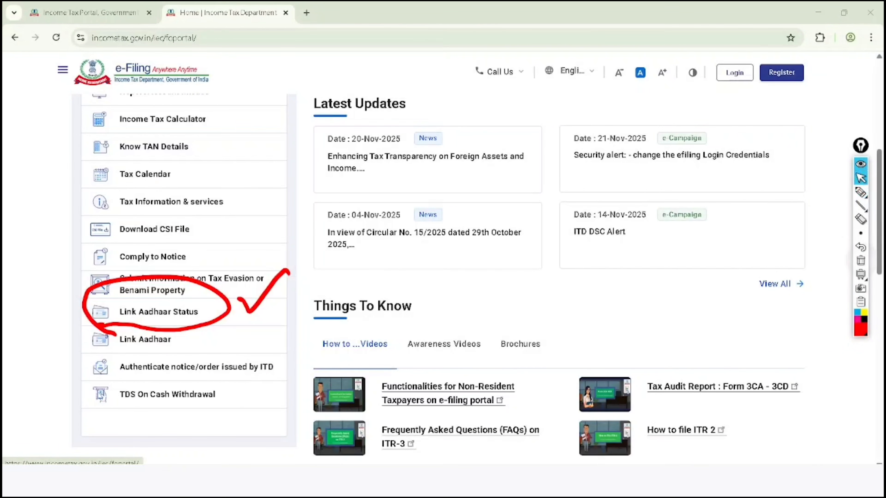
key(ctrl+shift+7)
click(99, 18)
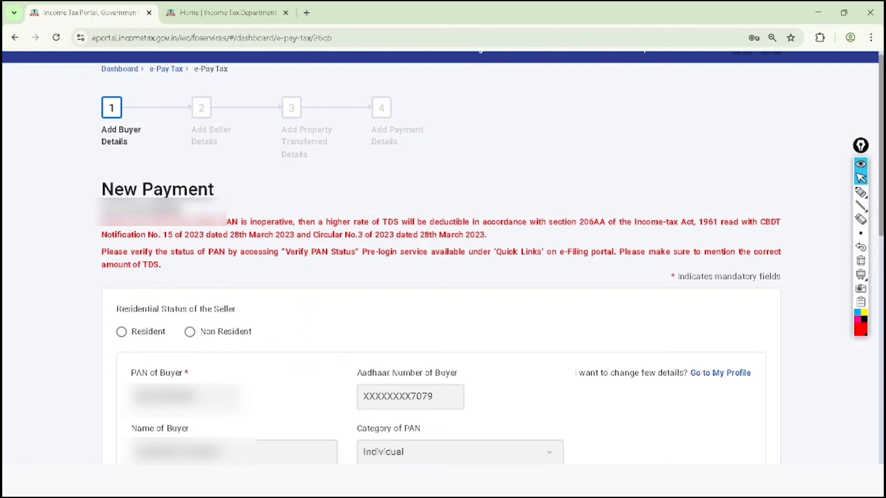
- Outline Residential Status of the Seller in red, handwrite a circled, underlined "NRI" beside it, and add ticks
click(861, 192)
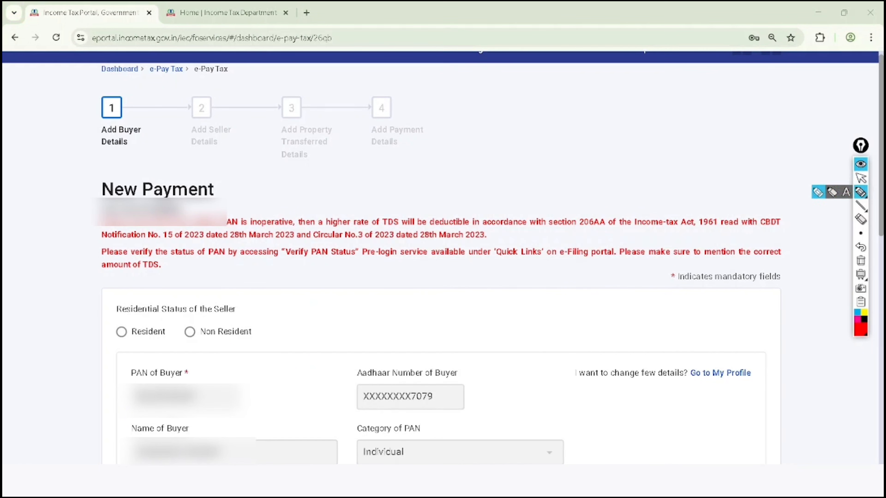
mouse_move(93, 316)
mouse_down()
mouse_move(225, 315)
mouse_move(225, 281)
mouse_move(103, 326)
mouse_up()
mouse_move(261, 295)
mouse_down()
mouse_move(304, 268)
mouse_move(337, 279)
mouse_move(349, 265)
mouse_move(356, 286)
mouse_up()
mouse_move(353, 229)
mouse_down()
mouse_move(319, 233)
mouse_move(328, 245)
mouse_move(320, 252)
mouse_up()
drag(370, 233, 405, 209)
drag(389, 248, 429, 219)
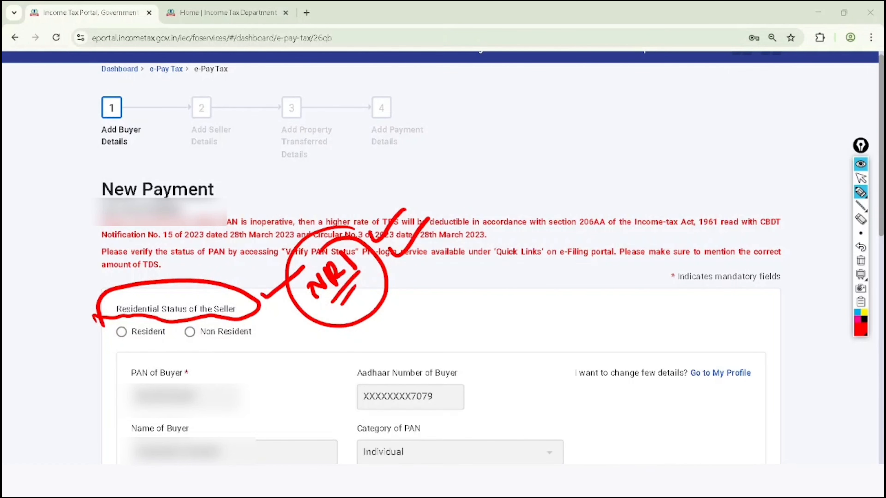
- Clear the red marks and set the seller's residential status to Resident
click(861, 178)
click(861, 261)
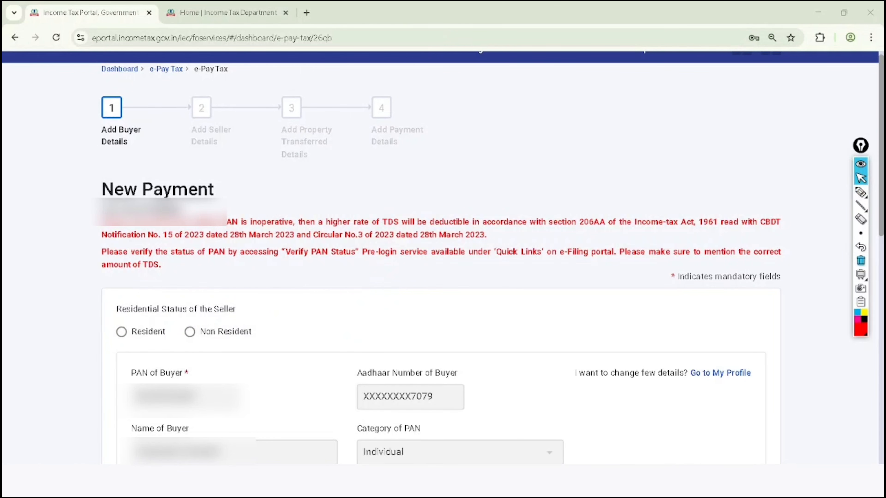
click(121, 332)
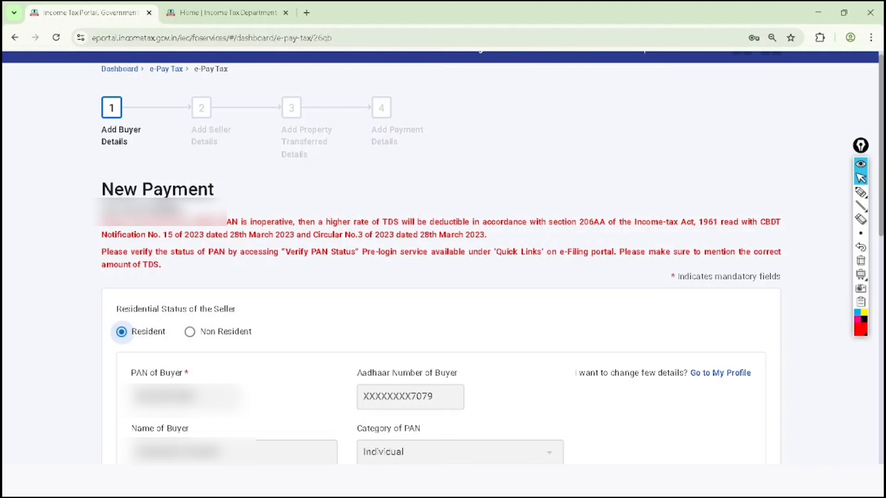
- Tick the buyer's PAN, Aadhaar Number, Name, Category of PAN, Country and Flat / Door / Building fields in red
scroll(440, 257, down, 7)
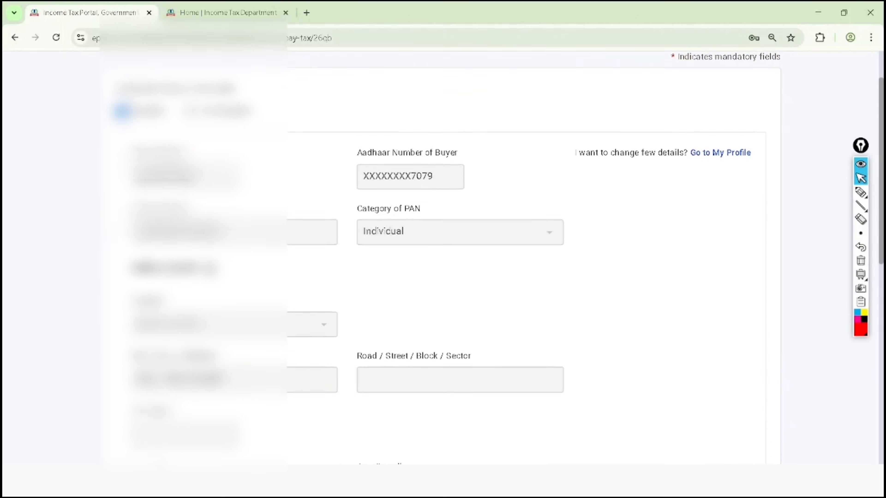
click(860, 192)
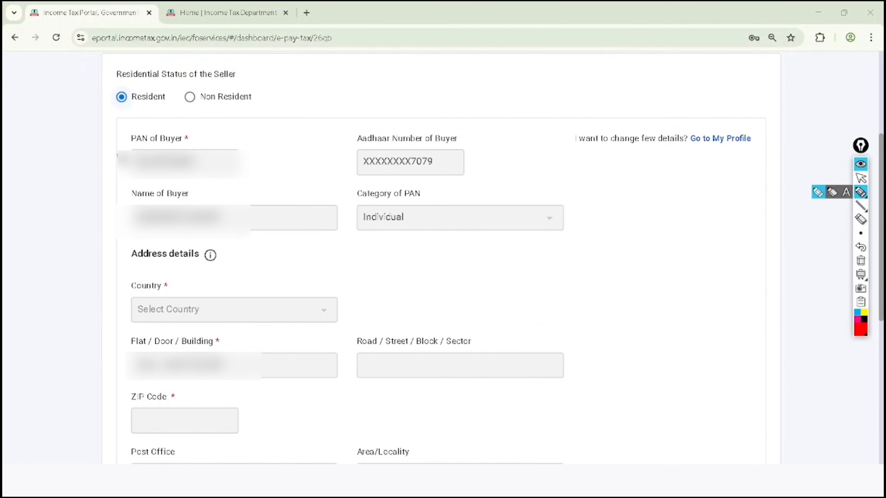
drag(106, 158, 171, 113)
drag(325, 149, 398, 100)
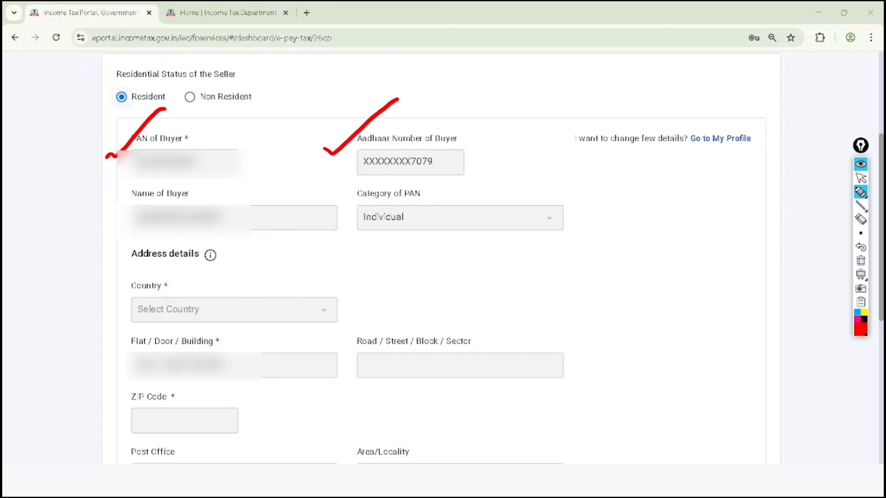
mouse_move(252, 229)
mouse_down()
mouse_move(300, 190)
mouse_move(357, 205)
mouse_move(392, 173)
mouse_up()
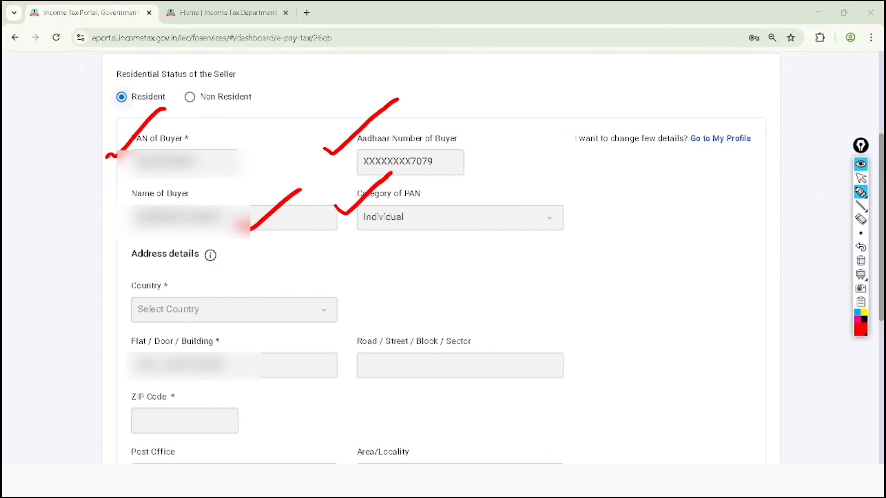
drag(246, 293, 315, 259)
drag(305, 368, 365, 293)
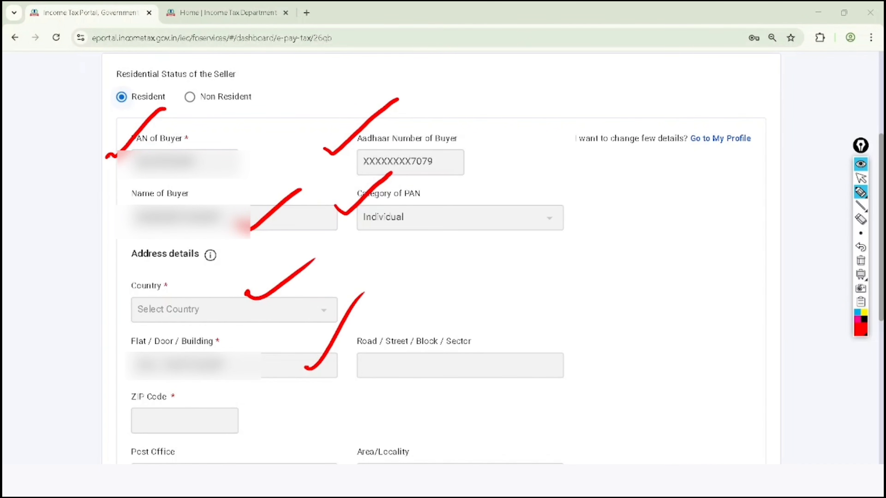
- Clear the ticks, and mark the Mobile Number, Email ID and Whether more than one Buyer labels with red outlines
click(860, 178)
click(861, 260)
scroll(442, 258, down, 3)
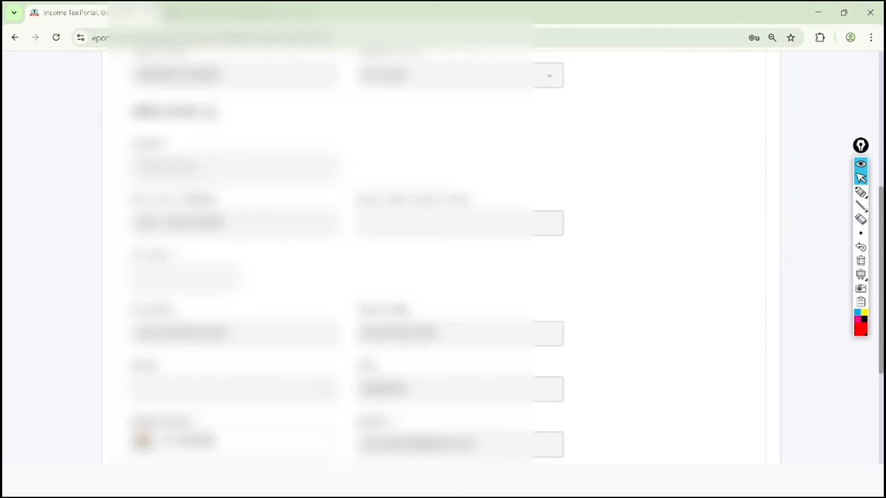
scroll(441, 258, down, 4)
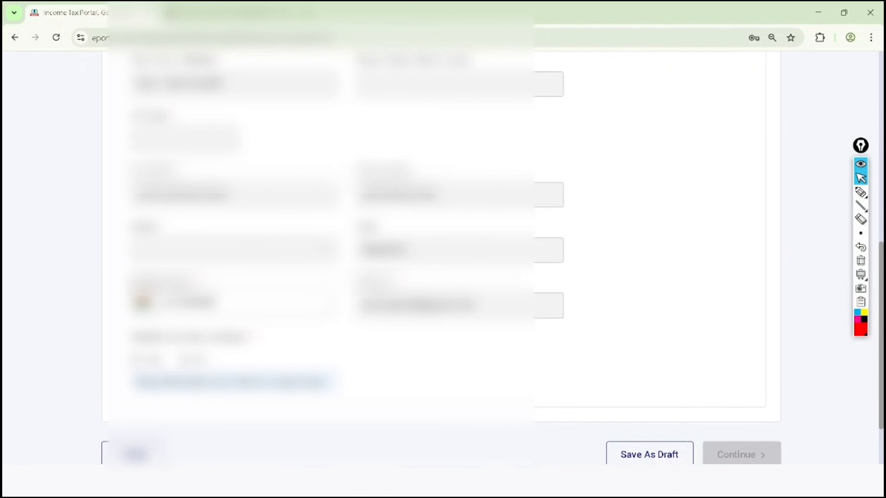
scroll(442, 258, down, 1)
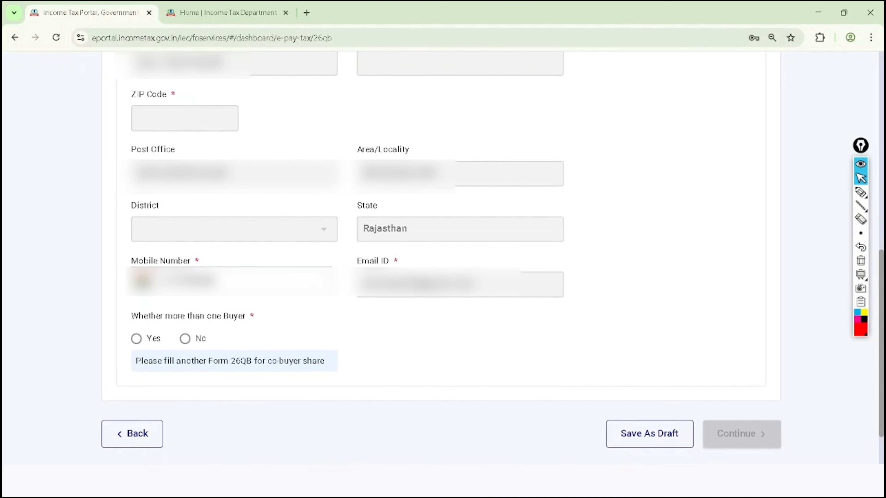
click(861, 192)
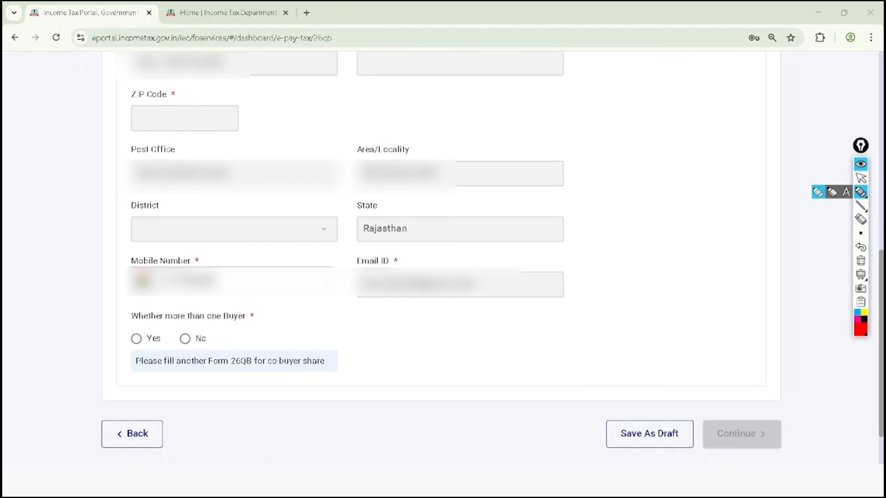
mouse_move(211, 246)
mouse_down()
mouse_move(119, 274)
mouse_move(228, 255)
mouse_move(171, 253)
mouse_up()
mouse_move(406, 242)
mouse_down()
mouse_move(384, 313)
mouse_move(393, 241)
mouse_up()
mouse_move(126, 325)
mouse_down()
mouse_move(207, 332)
mouse_move(267, 297)
mouse_move(124, 328)
mouse_up()
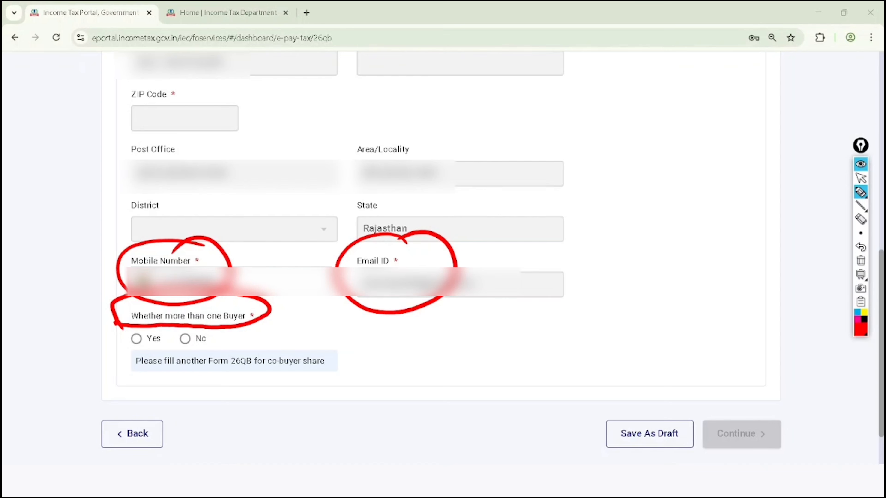
- Handwrite "1 cr." in red beside the buyer details, with two branches each leading to "50L"
mouse_move(581, 111)
mouse_down()
mouse_move(590, 128)
mouse_move(621, 101)
mouse_move(586, 201)
mouse_move(585, 239)
mouse_up()
click(634, 80)
drag(598, 213, 628, 199)
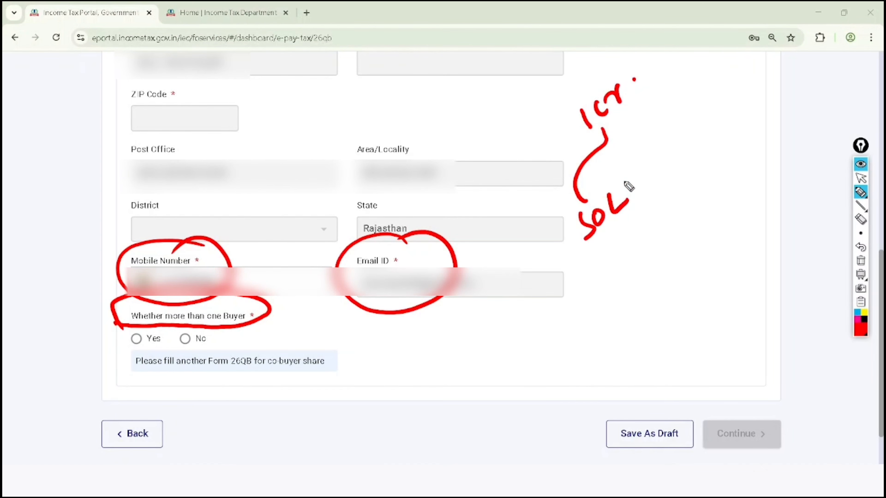
mouse_move(607, 140)
mouse_down()
mouse_move(665, 139)
mouse_move(670, 172)
mouse_move(683, 150)
mouse_up()
drag(699, 131, 734, 131)
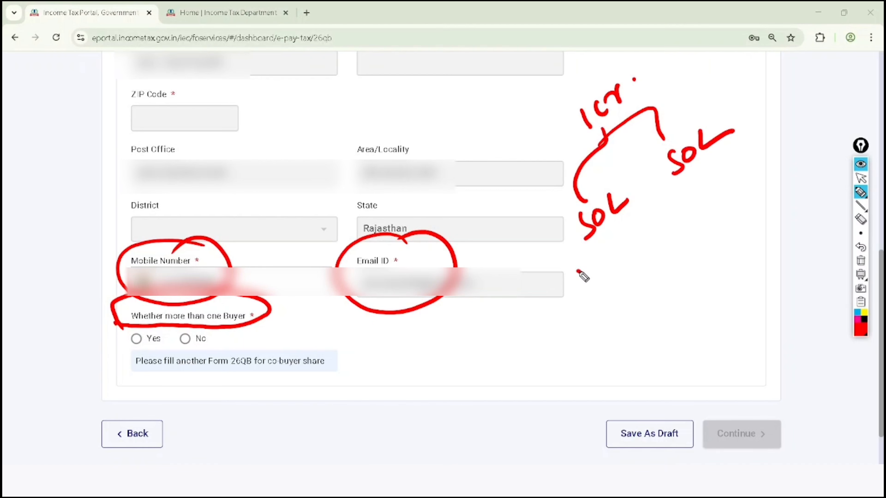
- Tick and circle both handwritten 50L amounts, and mark the note about filling another Form 26QB for the co-buyer share
drag(577, 269, 610, 241)
click(681, 189)
drag(680, 185, 702, 177)
mouse_move(698, 111)
mouse_down()
mouse_move(735, 190)
mouse_move(740, 102)
mouse_up()
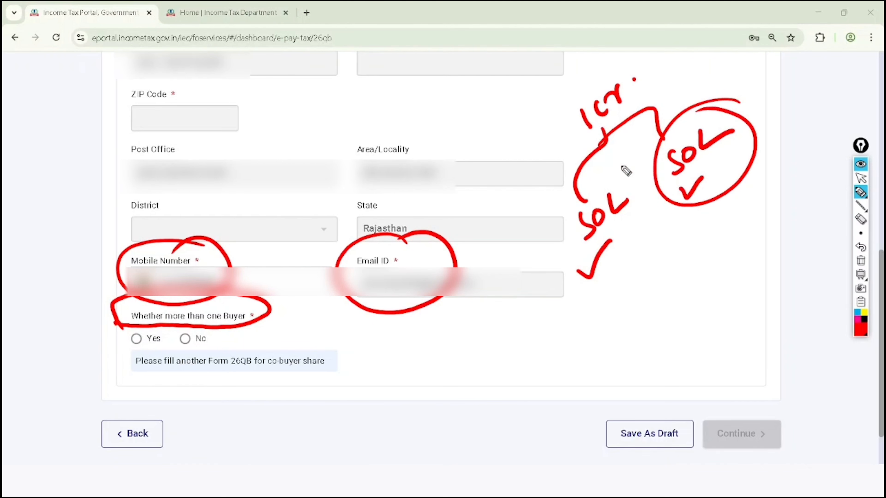
drag(613, 164, 642, 168)
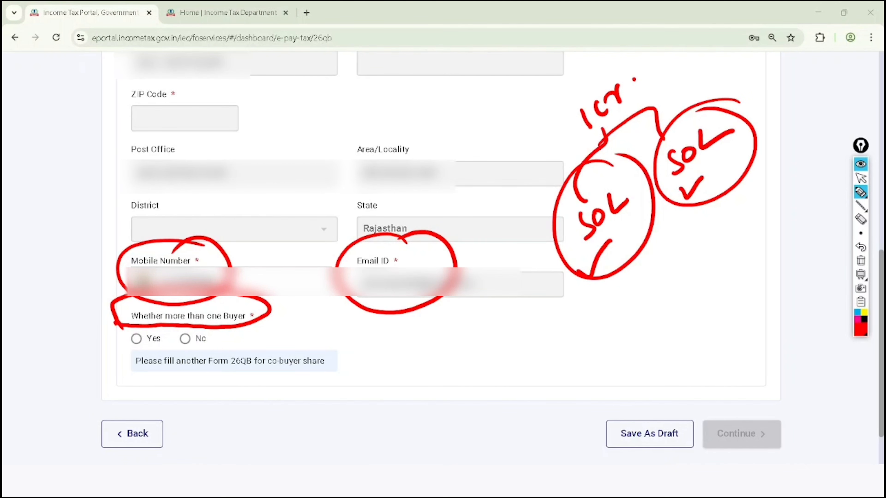
mouse_move(126, 378)
mouse_down()
mouse_move(344, 358)
mouse_move(160, 354)
mouse_move(132, 381)
mouse_up()
- Clear the red marks, answer No to Whether more than one Buyer, and continue to the seller details
click(861, 177)
click(861, 260)
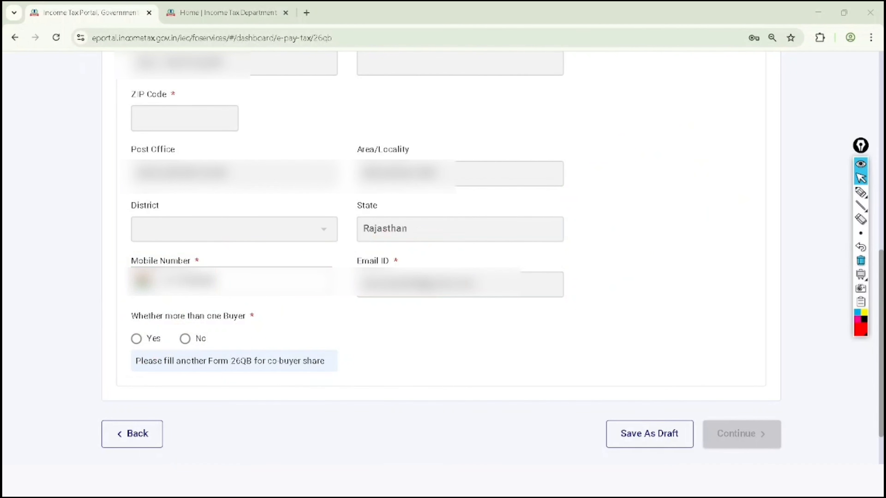
click(185, 338)
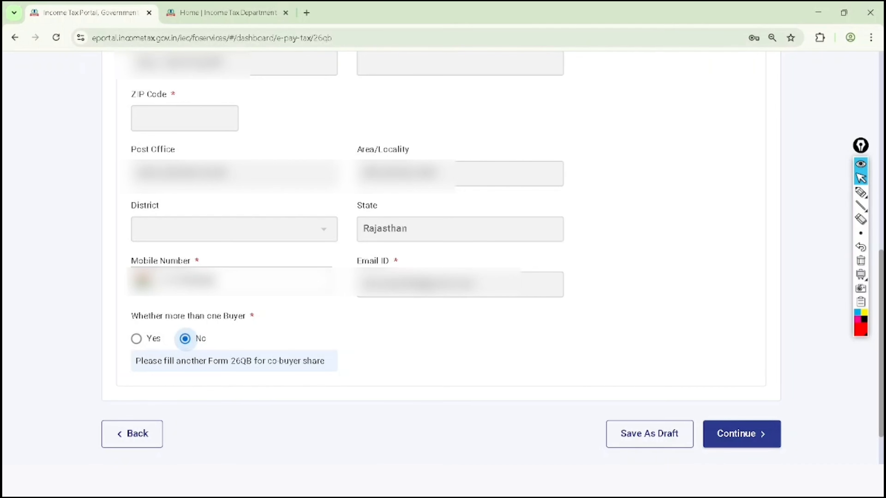
scroll(443, 244, down, 3)
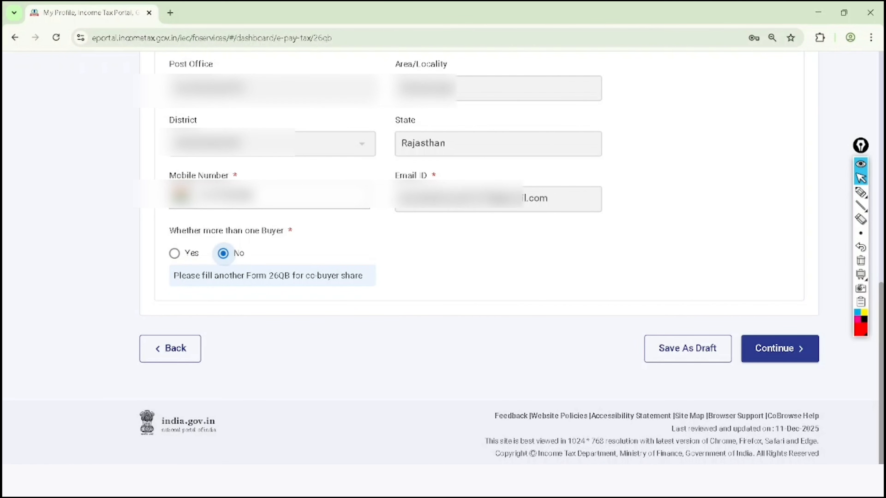
click(779, 349)
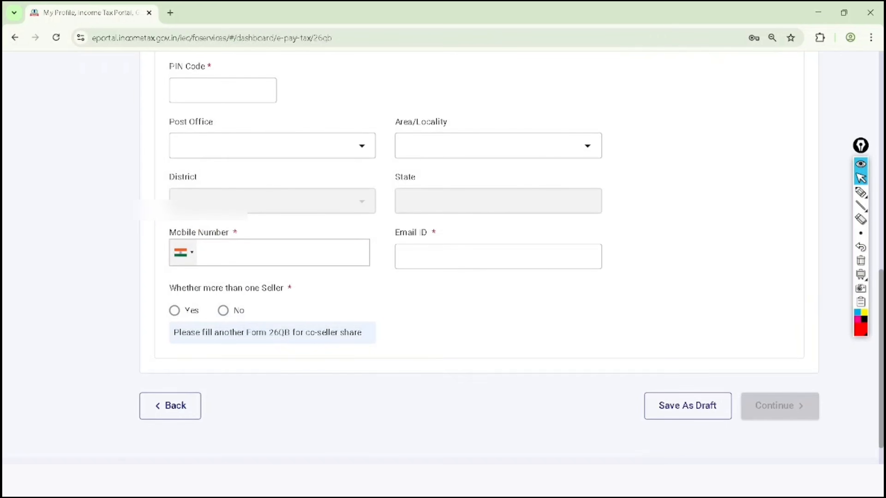
- Outline and tick Residential Status of the Seller in red, underline Resident heavily, and circle and tick Non Resident
scroll(479, 266, down, 1)
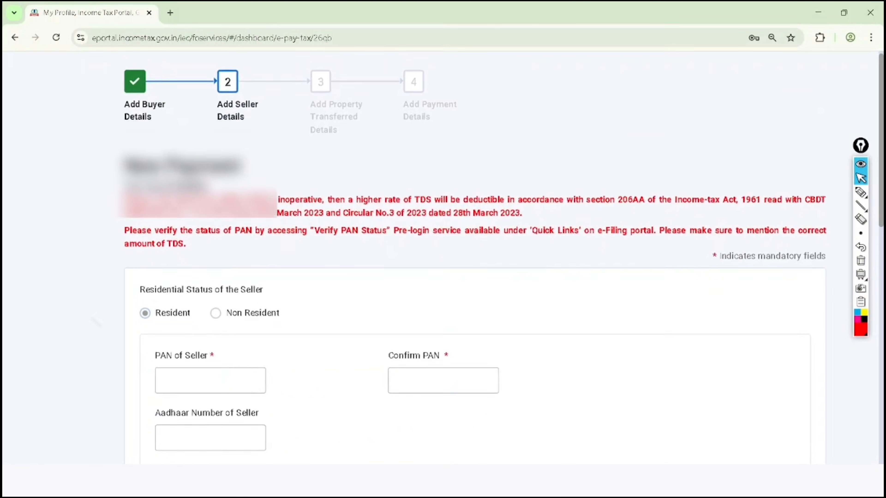
click(861, 192)
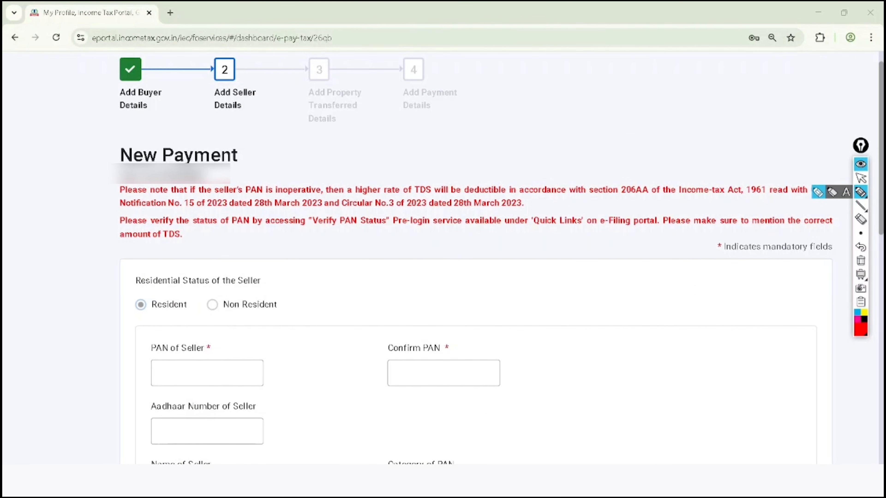
mouse_move(112, 289)
mouse_down()
mouse_move(252, 293)
mouse_move(277, 277)
mouse_move(130, 283)
mouse_up()
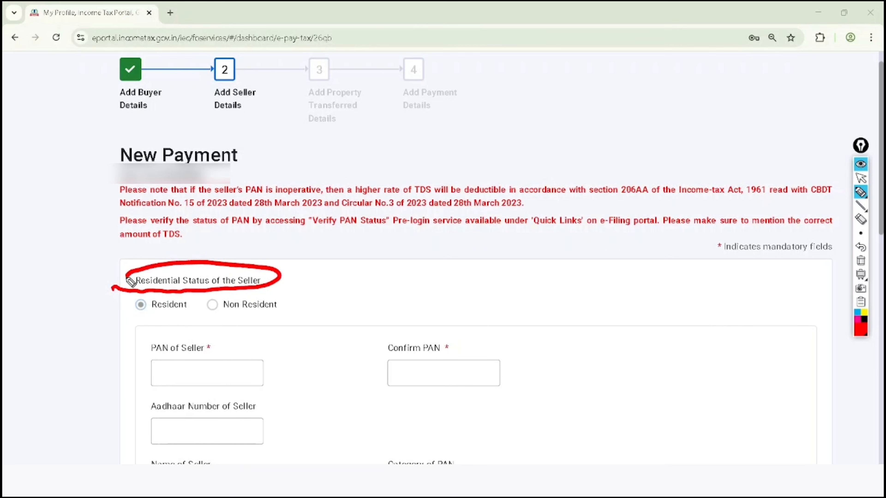
mouse_move(286, 265)
mouse_down()
mouse_move(290, 271)
mouse_move(347, 231)
mouse_up()
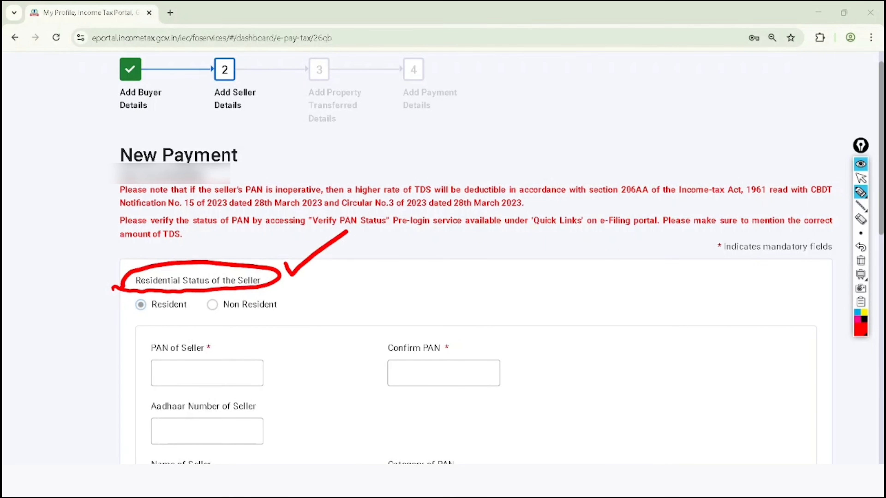
mouse_move(137, 326)
mouse_down()
mouse_move(173, 313)
mouse_move(142, 330)
mouse_up()
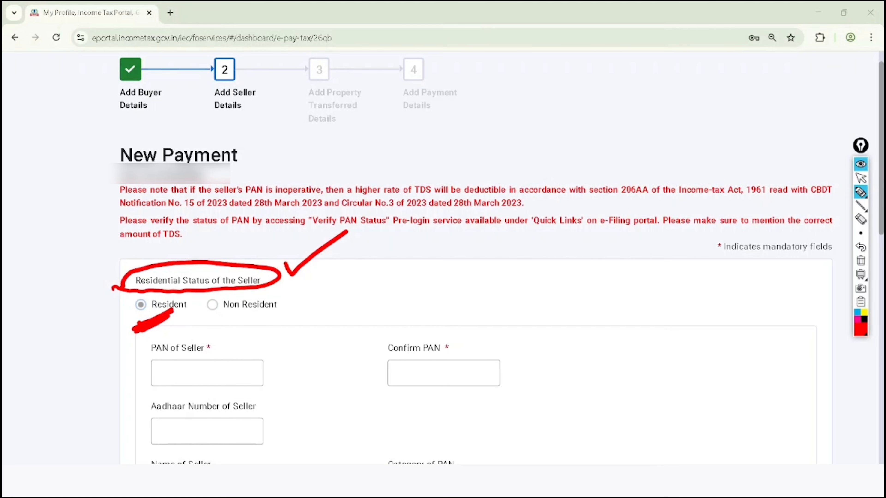
mouse_move(214, 319)
mouse_down()
mouse_move(265, 266)
mouse_move(213, 321)
mouse_up()
mouse_move(305, 289)
mouse_down()
mouse_move(312, 297)
mouse_move(354, 275)
mouse_up()
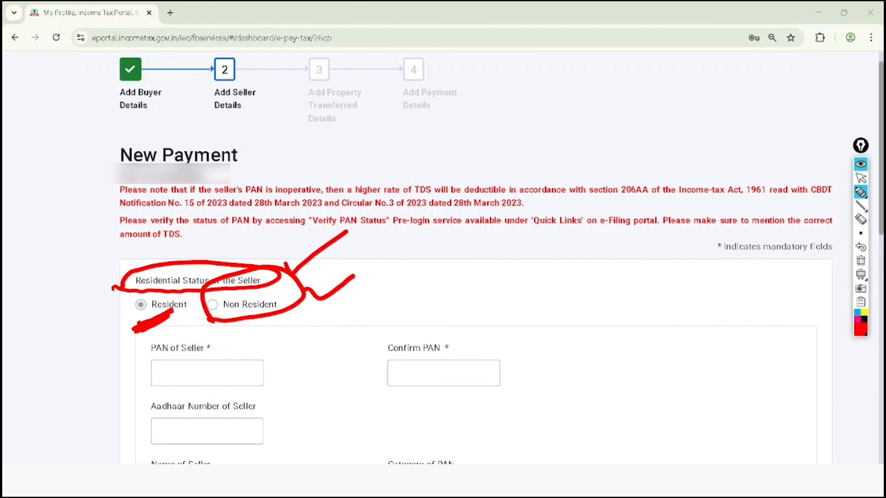
- Tick PAN of Seller and Confirm PAN in red, and mark the Aadhaar Number of Seller label
drag(110, 367, 152, 348)
mouse_move(346, 352)
mouse_down()
mouse_move(352, 360)
mouse_move(398, 324)
mouse_up()
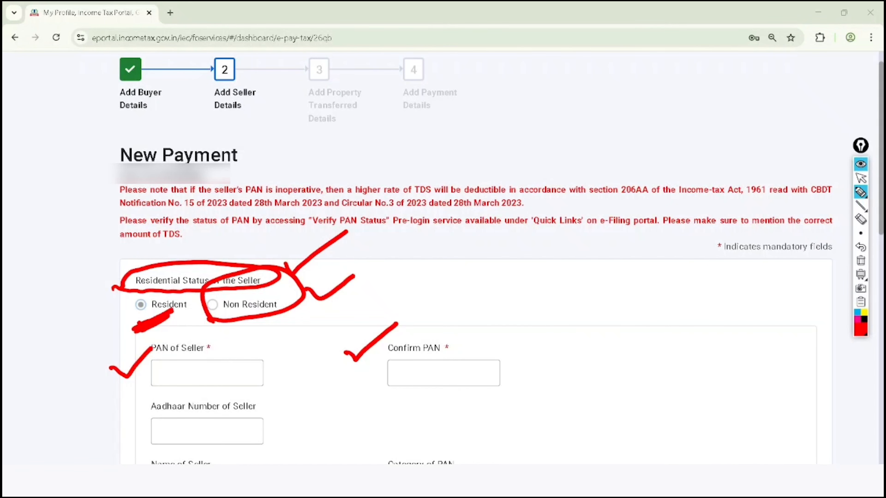
mouse_move(274, 401)
mouse_down()
mouse_move(254, 392)
mouse_move(190, 392)
mouse_move(135, 428)
mouse_move(225, 440)
mouse_move(281, 402)
mouse_move(266, 384)
mouse_up()
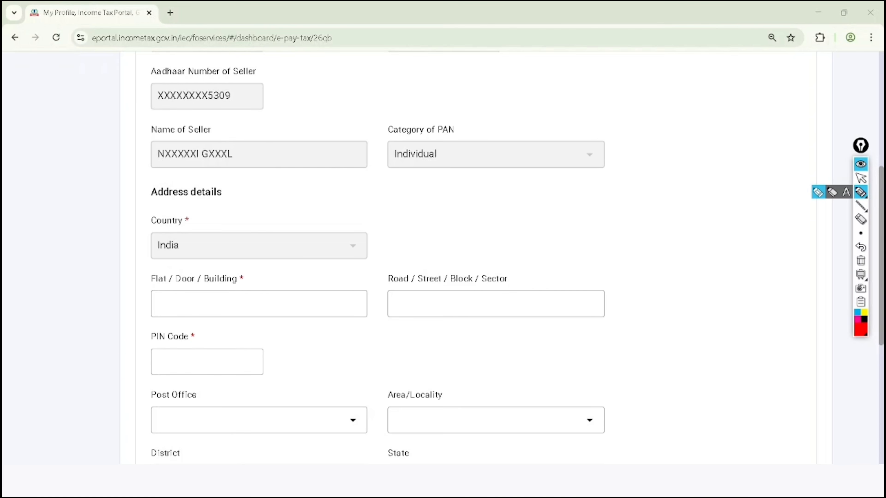
- Tick the seller's Aadhaar number, name and Category of PAN in red, and circle Country with India
mouse_move(117, 93)
mouse_down()
mouse_move(136, 98)
mouse_move(171, 66)
mouse_up()
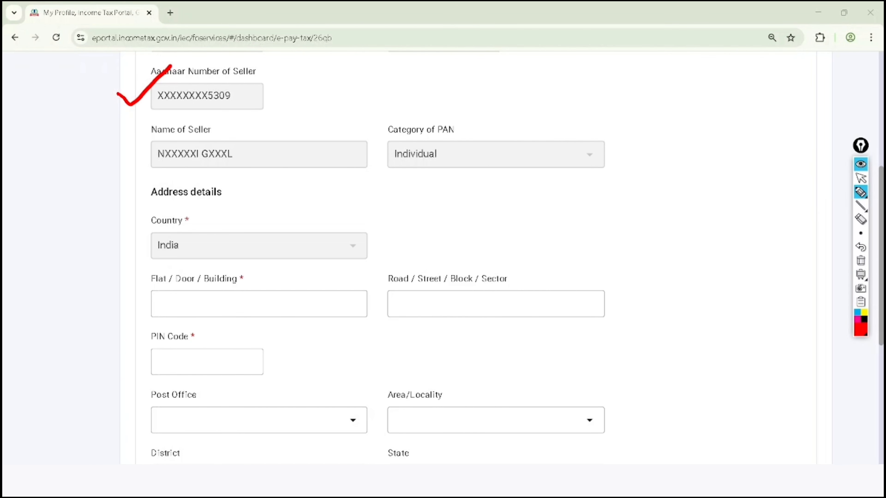
mouse_move(101, 153)
mouse_down()
mouse_move(118, 173)
mouse_move(164, 134)
mouse_up()
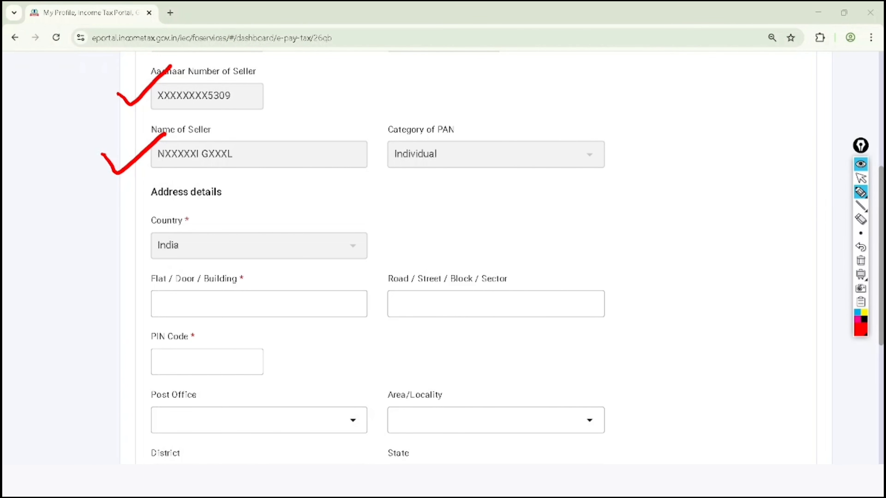
drag(366, 135, 422, 106)
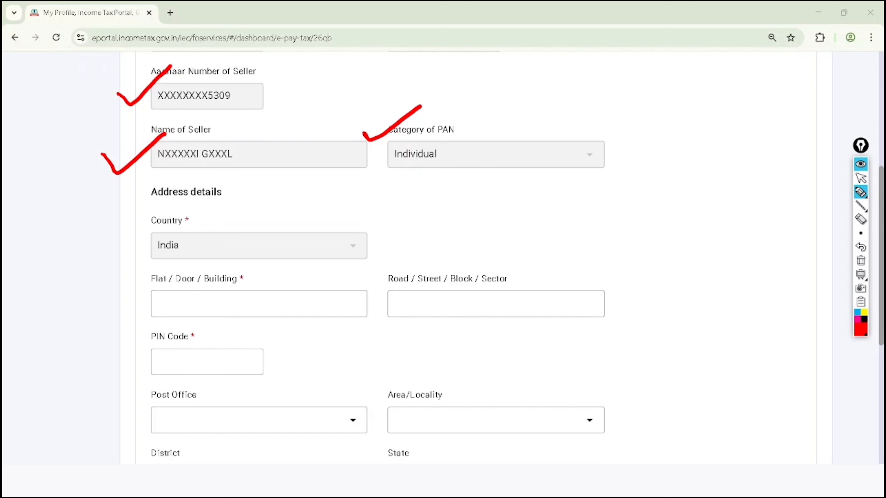
mouse_move(199, 203)
mouse_down()
mouse_move(149, 211)
mouse_move(204, 227)
mouse_move(181, 204)
mouse_up()
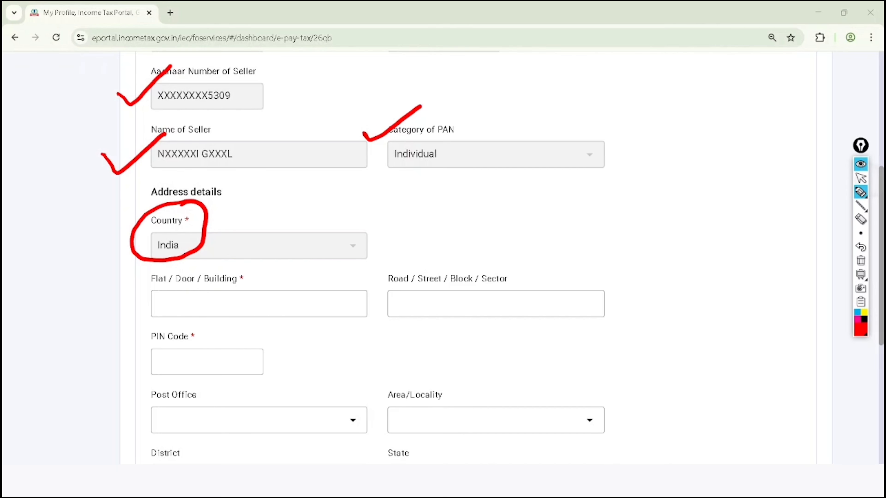
- Tick PIN Code, Flat / Door / Building and Road / Street / Block / Sector in the seller's address in red
click(861, 178)
scroll(443, 258, down, 5)
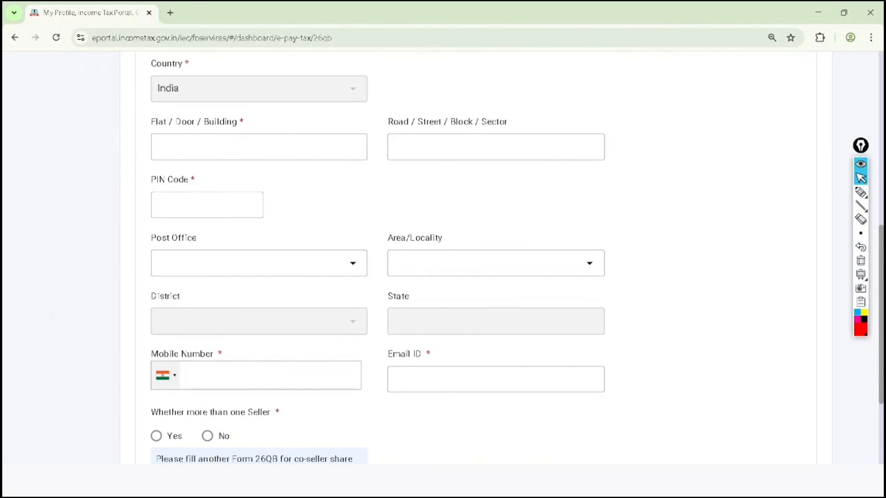
scroll(377, 261, down, 1)
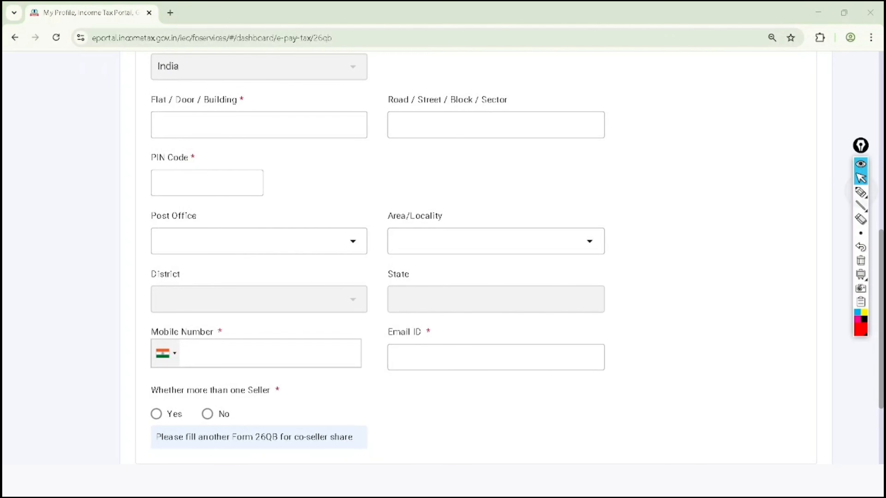
click(861, 192)
drag(185, 178, 225, 168)
drag(241, 112, 293, 89)
drag(403, 102, 456, 84)
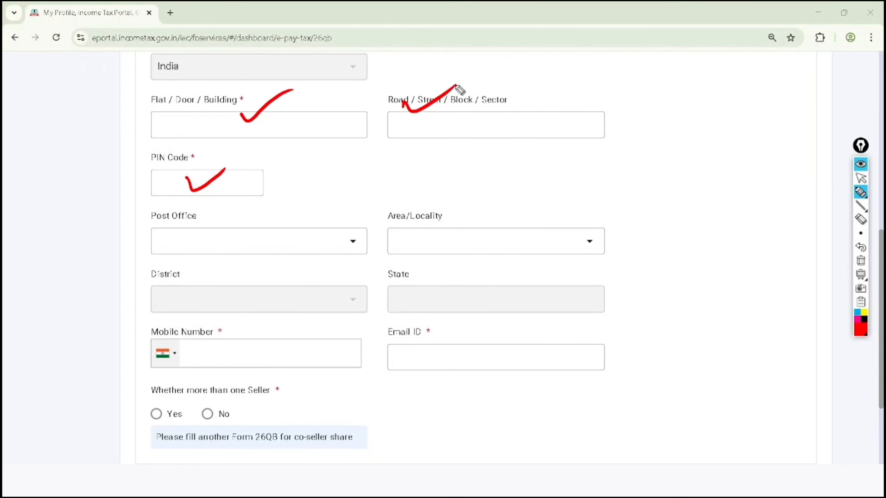
- Tick the seller's Post Office, Area/Locality, District, State, Mobile Number and Email ID in red, and circle Whether more than one Seller
drag(236, 229, 284, 198)
drag(409, 214, 460, 174)
drag(227, 296, 277, 255)
drag(424, 288, 470, 259)
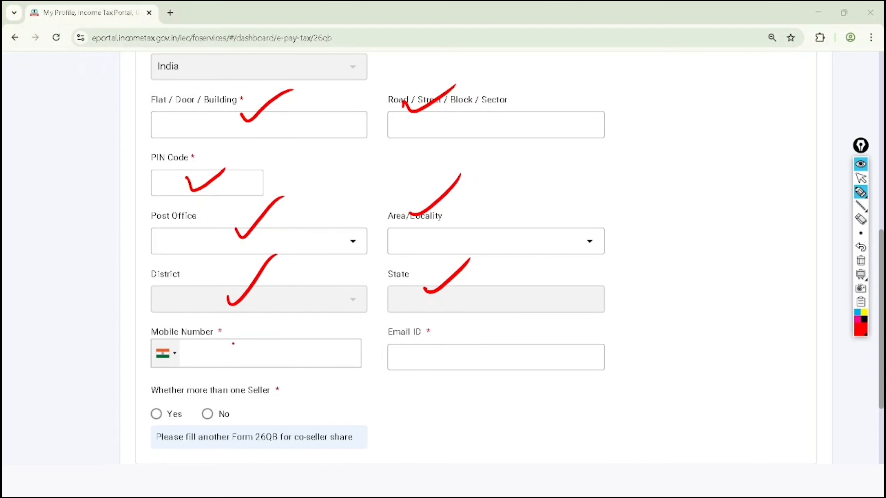
drag(233, 344, 269, 320)
drag(413, 337, 468, 303)
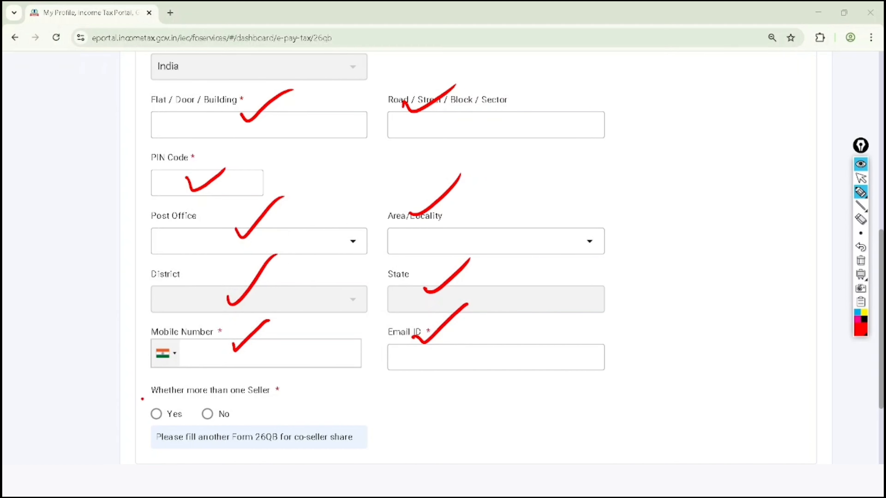
mouse_move(142, 399)
mouse_down()
mouse_move(214, 405)
mouse_move(297, 384)
mouse_move(141, 396)
mouse_move(150, 401)
mouse_up()
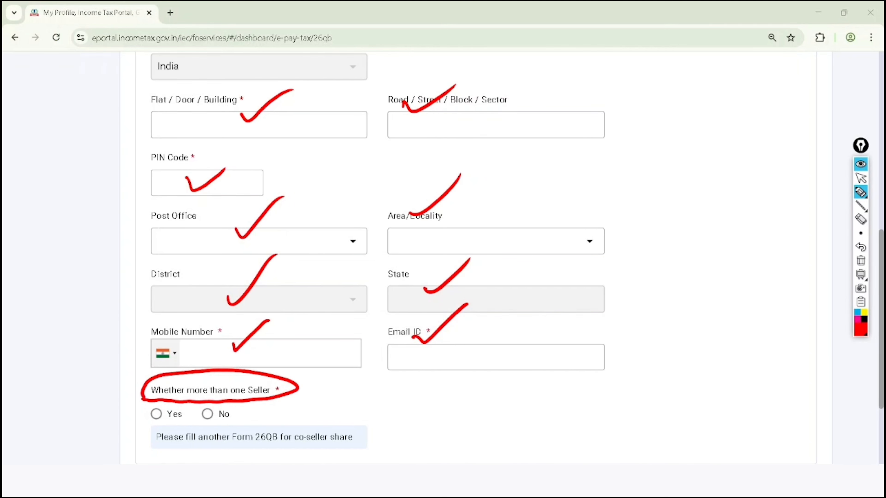
- Handwrite "1 cr" in red beside the seller details, with two branches each leading to 50, and tick one of them
mouse_move(641, 82)
mouse_down()
mouse_move(650, 99)
mouse_move(679, 81)
mouse_move(623, 172)
mouse_move(631, 205)
mouse_up()
click(654, 103)
drag(642, 181, 640, 182)
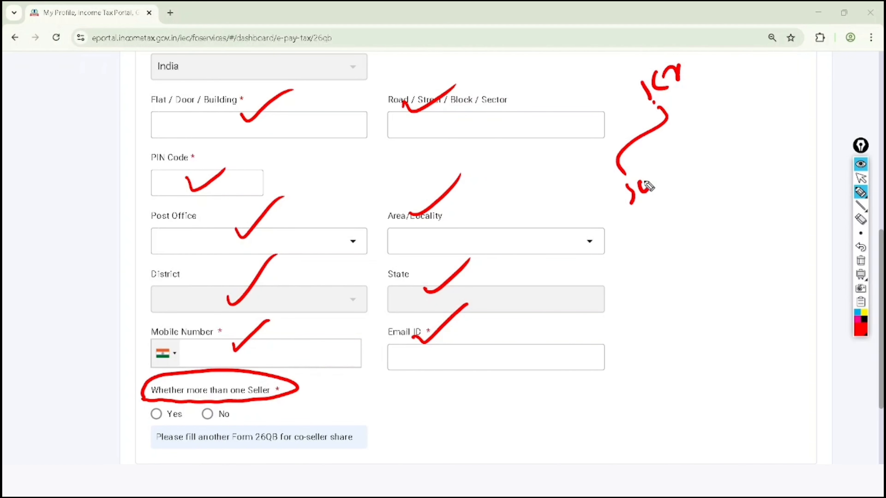
mouse_move(669, 123)
mouse_down()
mouse_move(725, 92)
mouse_move(738, 128)
mouse_move(778, 99)
mouse_up()
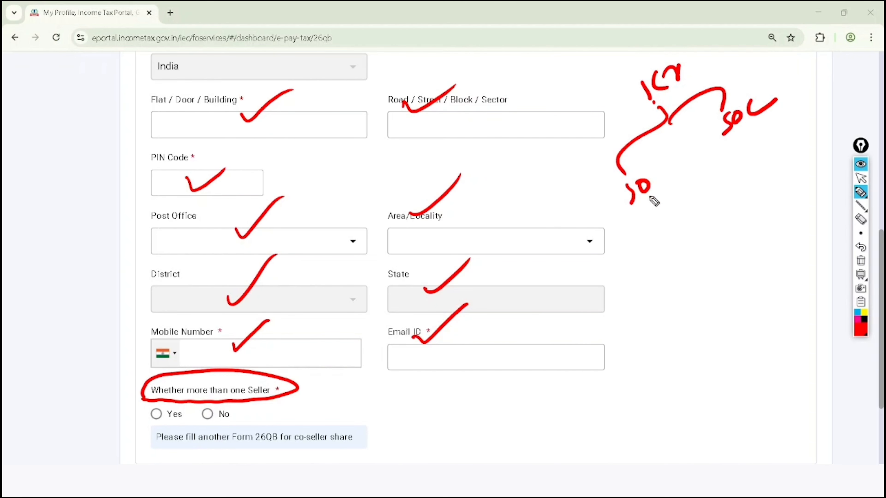
- Circle the handwritten 1 cr and both 50 amounts, and draw curves linking the 50s toward a new circled figure above
mouse_move(649, 160)
mouse_down()
mouse_move(637, 217)
mouse_move(623, 167)
mouse_up()
mouse_move(769, 81)
mouse_down()
mouse_move(753, 79)
mouse_move(786, 126)
mouse_move(767, 78)
mouse_up()
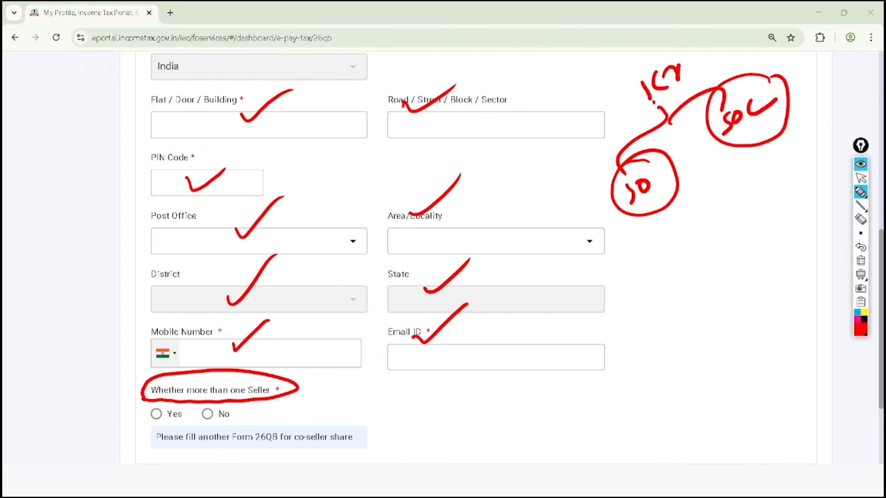
mouse_move(686, 49)
mouse_down()
mouse_move(648, 122)
mouse_move(668, 52)
mouse_up()
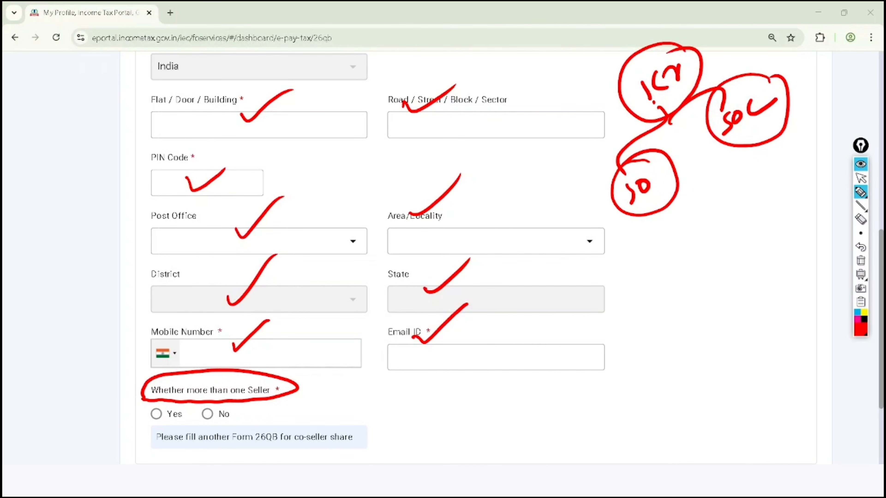
drag(567, 47, 553, 54)
drag(593, 16, 586, 34)
drag(608, 212, 543, 72)
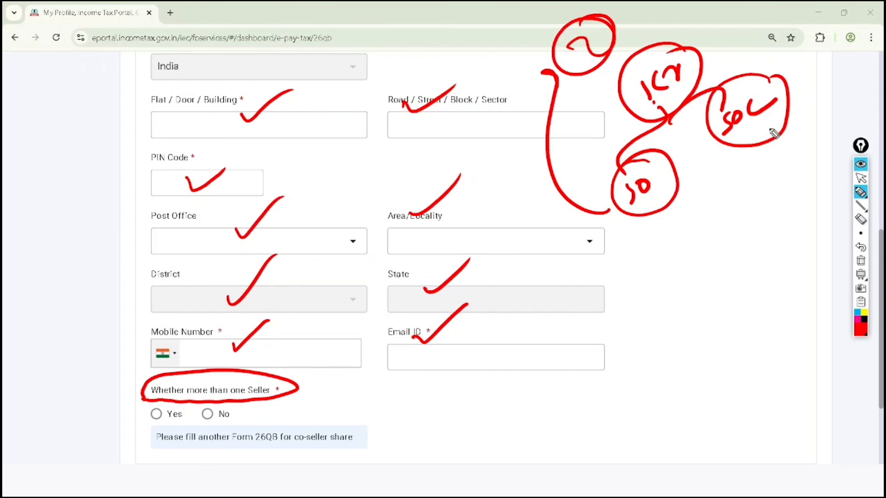
drag(773, 84, 656, 30)
- Clear the red marks, answer No to Whether more than one Seller, and continue to the property transferred details
click(861, 179)
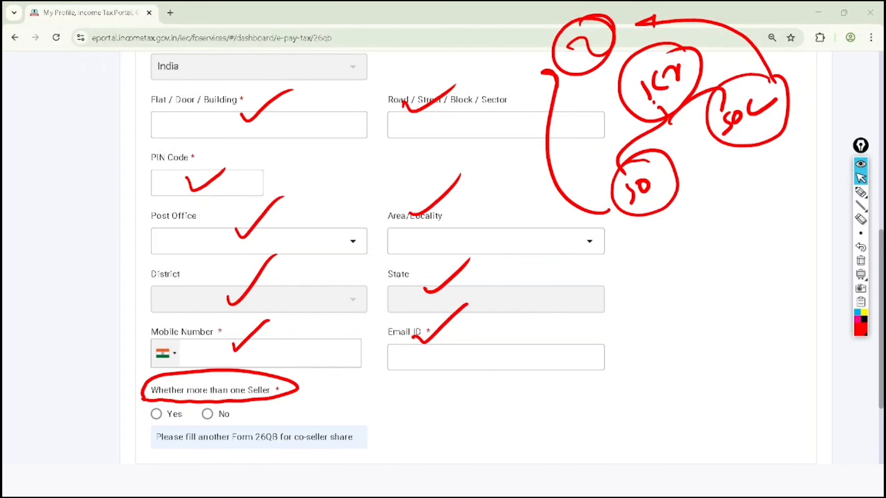
click(861, 261)
scroll(476, 257, down, 1)
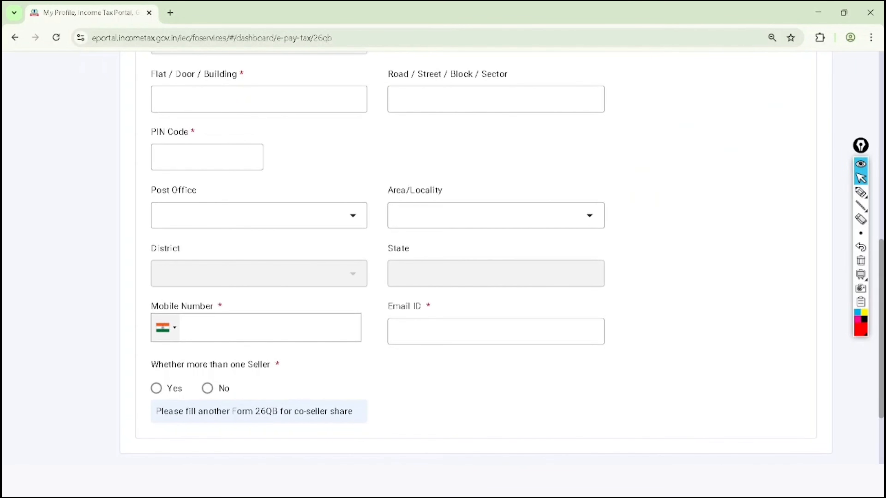
click(208, 389)
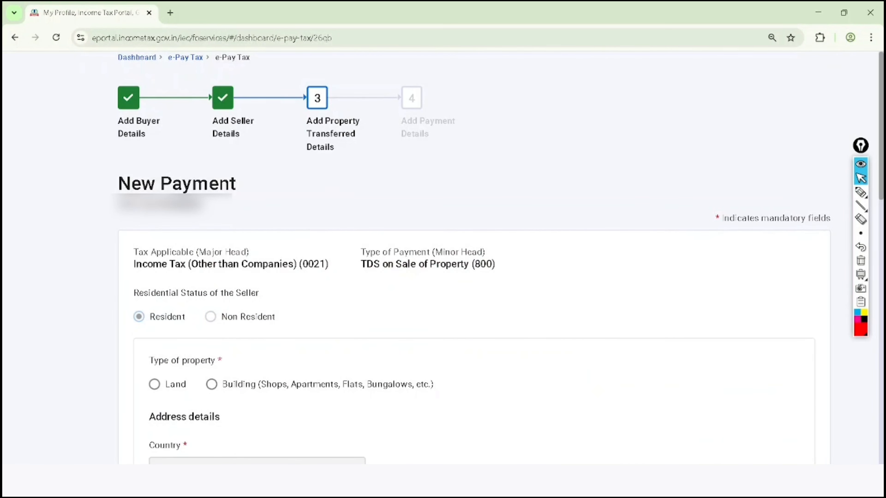
- Underline Income Tax (Other than Companies) (0021) in red, and outline TDS on Sale of Property (800)
scroll(471, 258, down, 5)
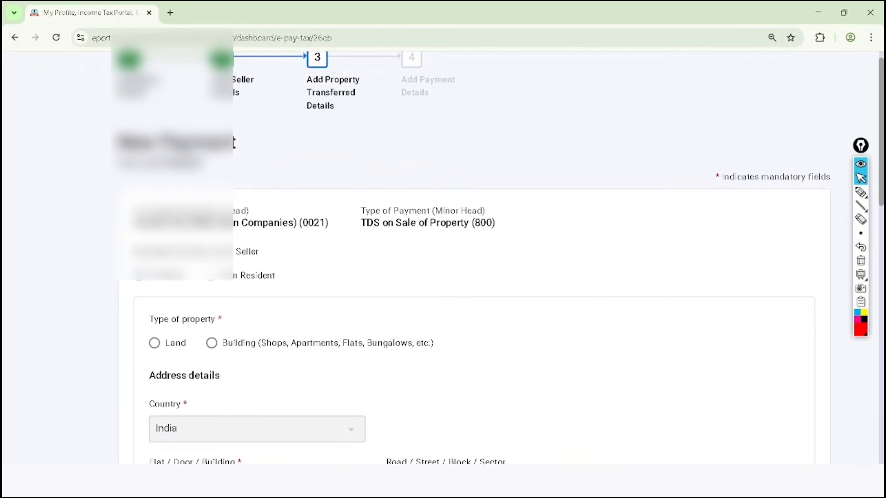
click(861, 192)
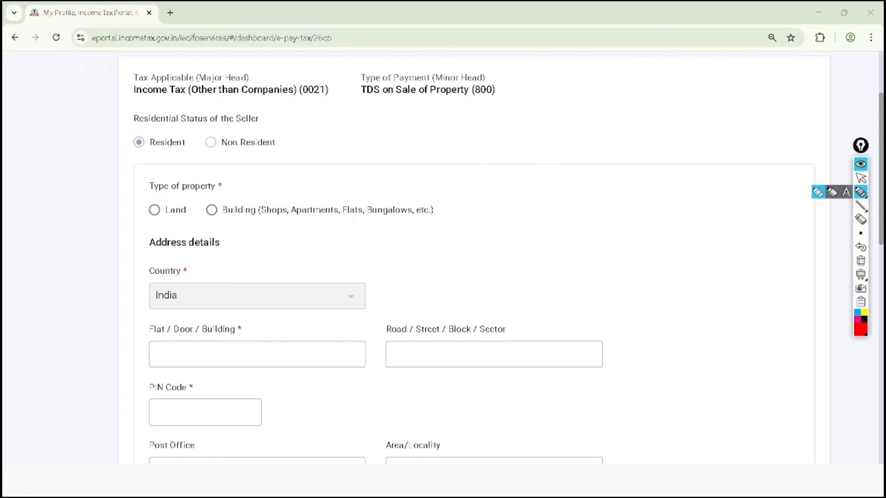
mouse_move(105, 102)
mouse_down()
mouse_move(509, 99)
mouse_move(389, 60)
mouse_move(353, 111)
mouse_up()
click(362, 101)
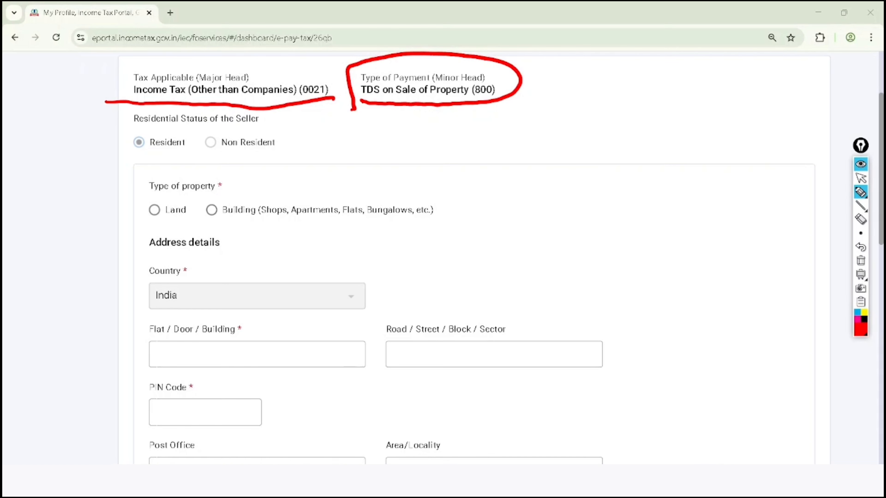
- Tick the seller's Resident status and both property types, Land and Building, in red
drag(132, 135, 181, 111)
mouse_move(151, 209)
mouse_down()
mouse_move(164, 217)
mouse_move(198, 174)
mouse_up()
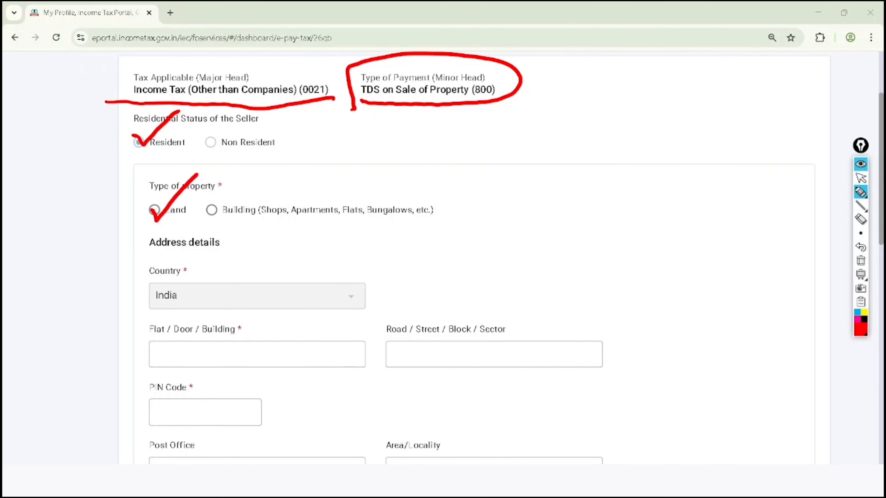
drag(207, 209, 247, 172)
- Clear the red marks and select Building (Shops, Apartments, Flats, Bungalows, etc.) as the type of property
click(861, 178)
click(861, 260)
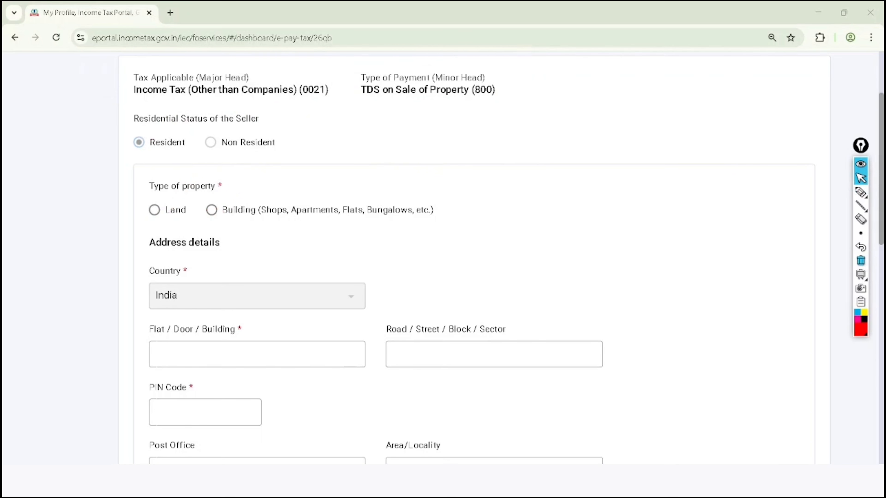
click(212, 209)
- Handwrite short notes for seller and buyer in red above the property's address fields
scroll(447, 258, down, 4)
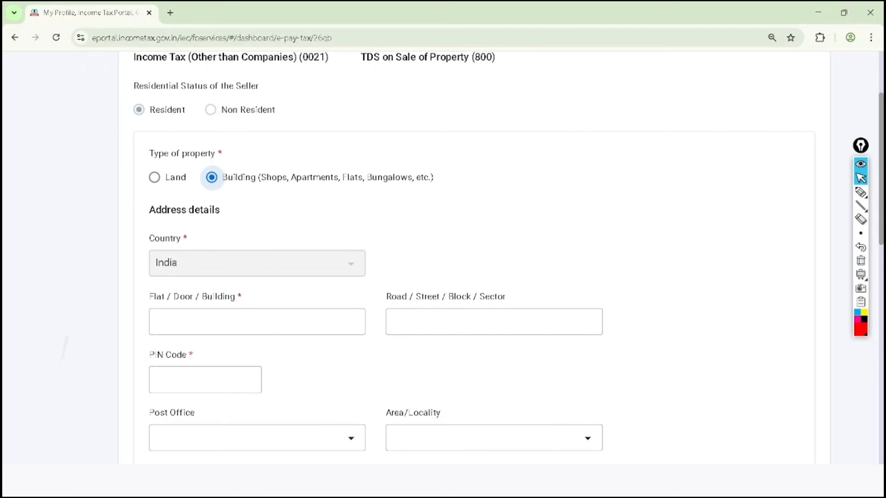
scroll(447, 258, down, 1)
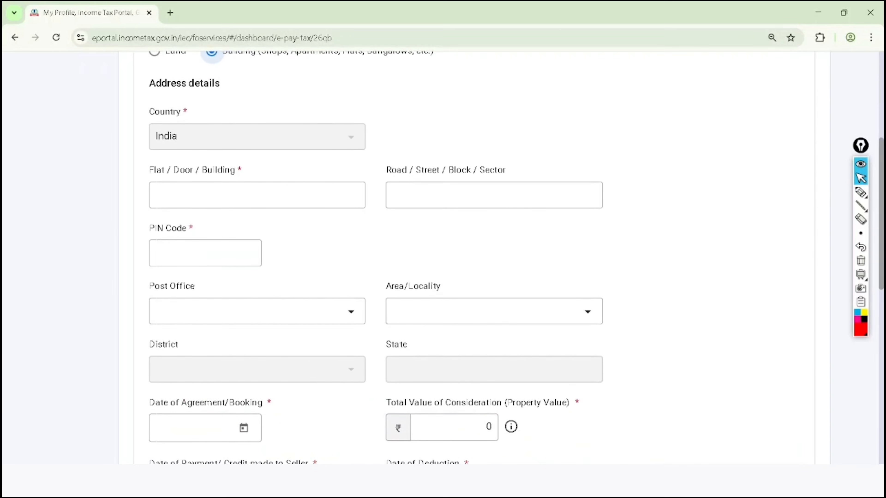
key(ctrl+shift+3)
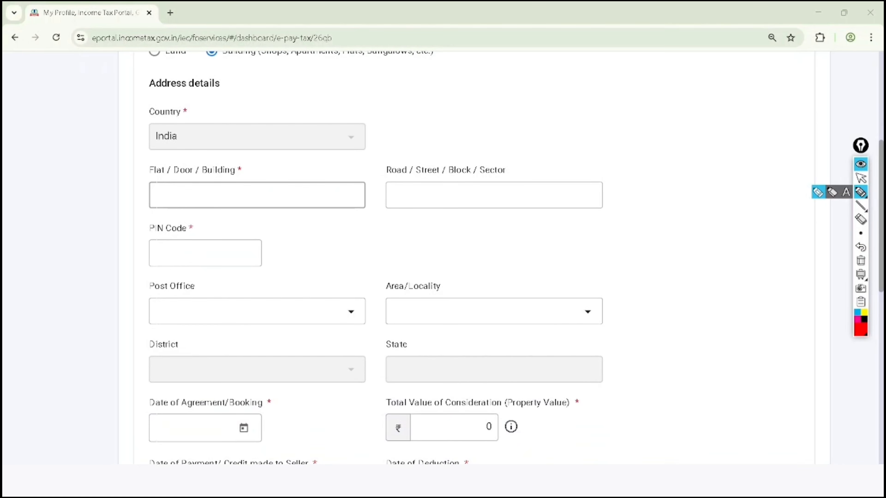
mouse_move(467, 80)
mouse_down()
mouse_move(475, 113)
mouse_move(565, 41)
mouse_up()
mouse_move(502, 111)
mouse_down()
mouse_move(528, 115)
mouse_move(538, 103)
mouse_move(550, 122)
mouse_move(567, 122)
mouse_up()
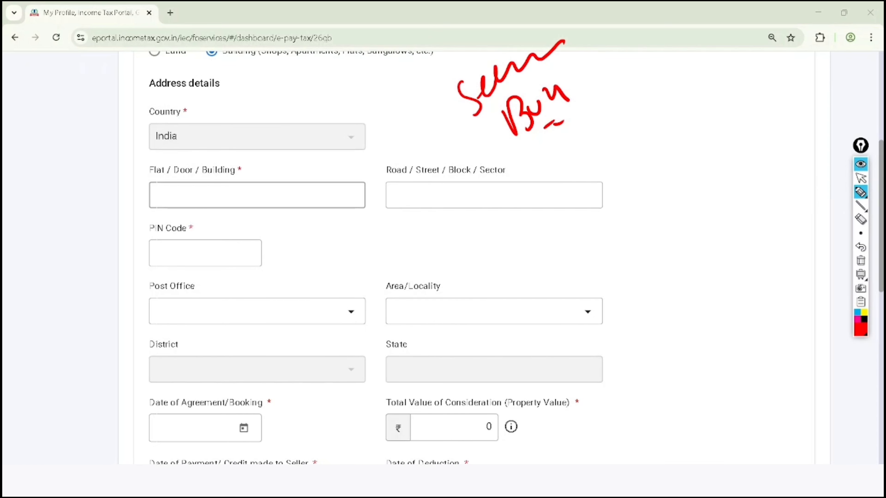
- Tick the property's Flat / Door / Building, PIN Code, Road / Street, Post Office, Area/Locality, District and State fields in red
drag(223, 202, 269, 169)
mouse_move(234, 244)
mouse_down()
mouse_move(247, 252)
mouse_move(293, 218)
mouse_up()
mouse_move(420, 185)
mouse_down()
mouse_move(424, 192)
mouse_move(469, 155)
mouse_up()
drag(227, 307, 284, 272)
drag(413, 288, 456, 250)
mouse_move(257, 366)
mouse_down()
mouse_move(272, 367)
mouse_move(303, 331)
mouse_up()
drag(425, 345, 478, 310)
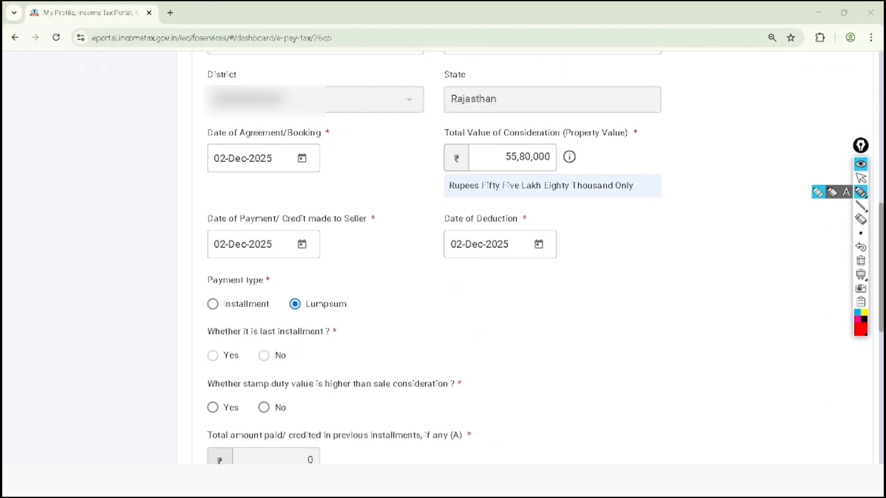
- Circle and tick Date of Agreement/Booking in red, underline Total Value of Consideration and its amount, and circle Property Value
mouse_move(197, 141)
mouse_down()
mouse_move(269, 145)
mouse_move(312, 123)
mouse_move(198, 153)
mouse_up()
drag(141, 152, 208, 118)
mouse_move(153, 182)
mouse_down()
mouse_move(163, 184)
mouse_move(190, 162)
mouse_up()
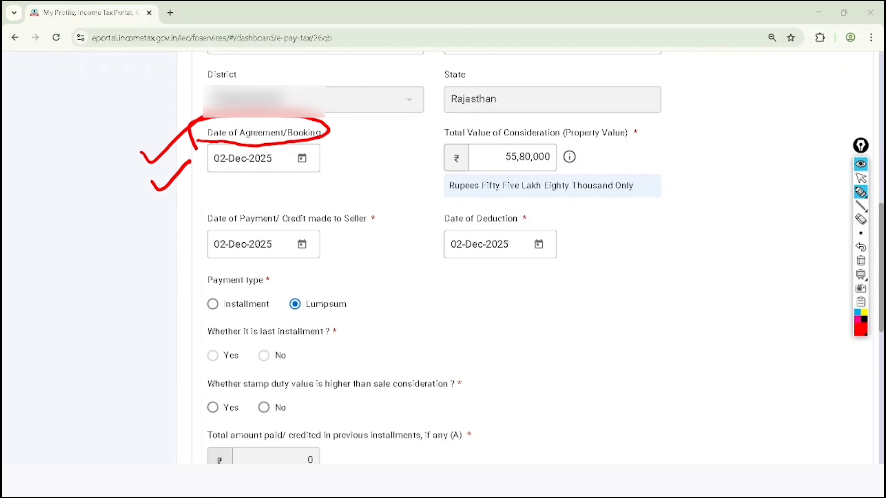
drag(430, 139, 542, 138)
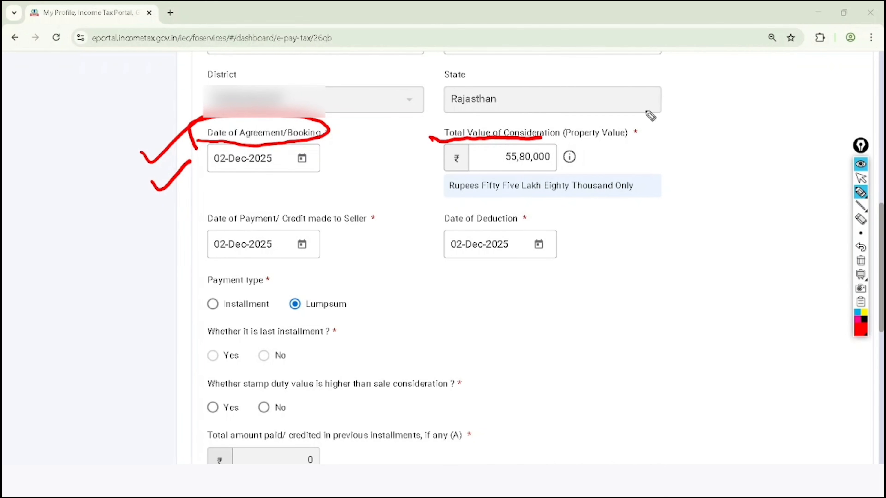
mouse_move(646, 112)
mouse_down()
mouse_move(555, 127)
mouse_move(647, 134)
mouse_move(643, 105)
mouse_up()
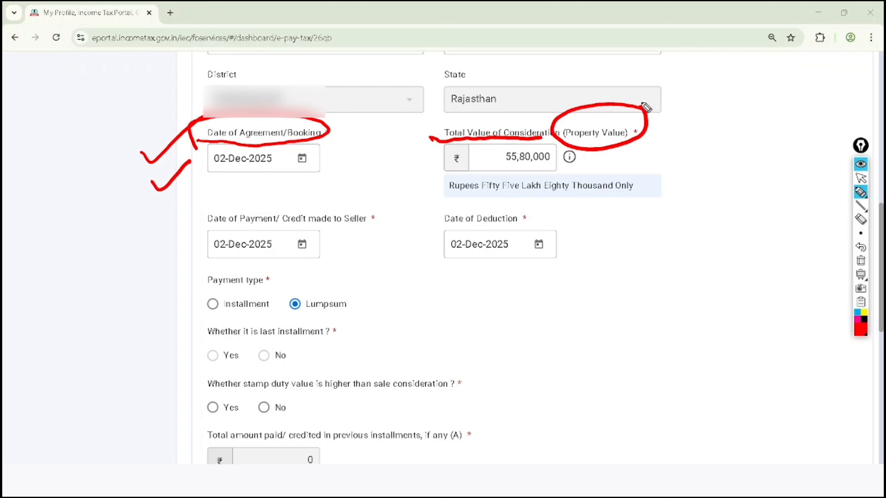
drag(526, 174, 563, 164)
- Underline Date of Payment/ Credit made to Seller in red and add a tick above it
drag(187, 225, 375, 222)
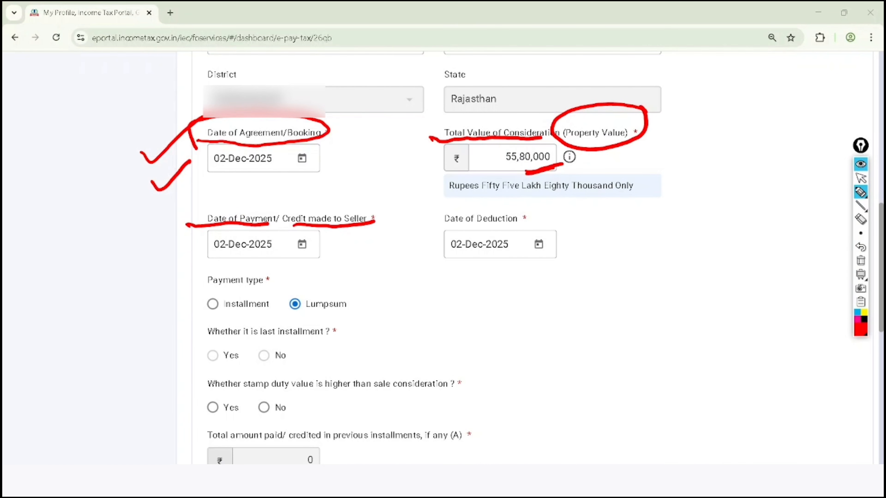
drag(216, 204, 264, 178)
click(861, 178)
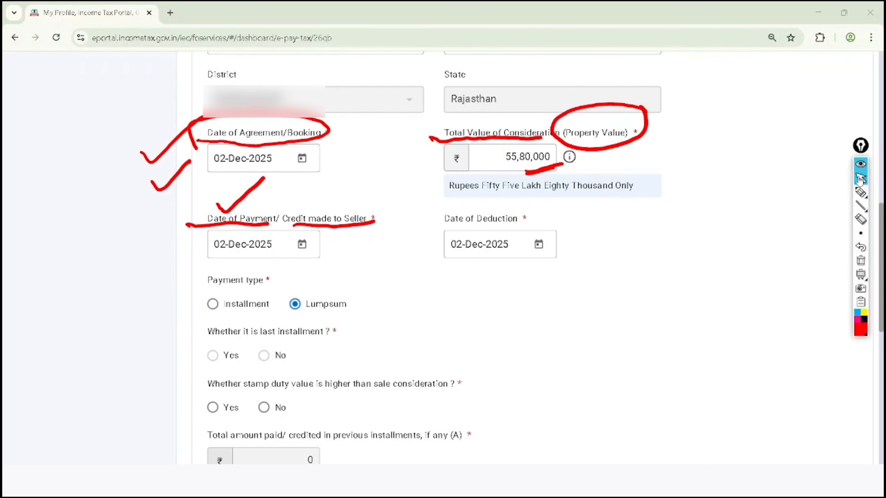
- Clear the red annotations and pick 02-Dec-2025 as the Date of Payment/ Credit made to Seller
click(861, 261)
click(302, 245)
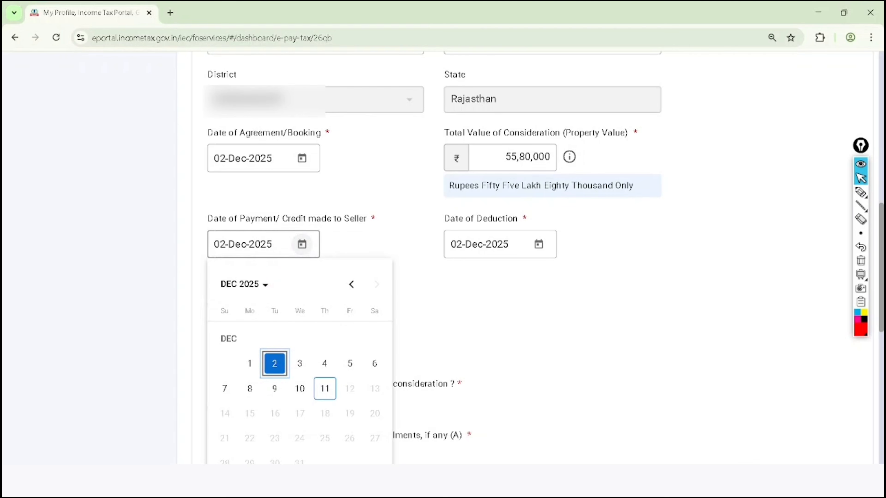
scroll(302, 244, down, 1)
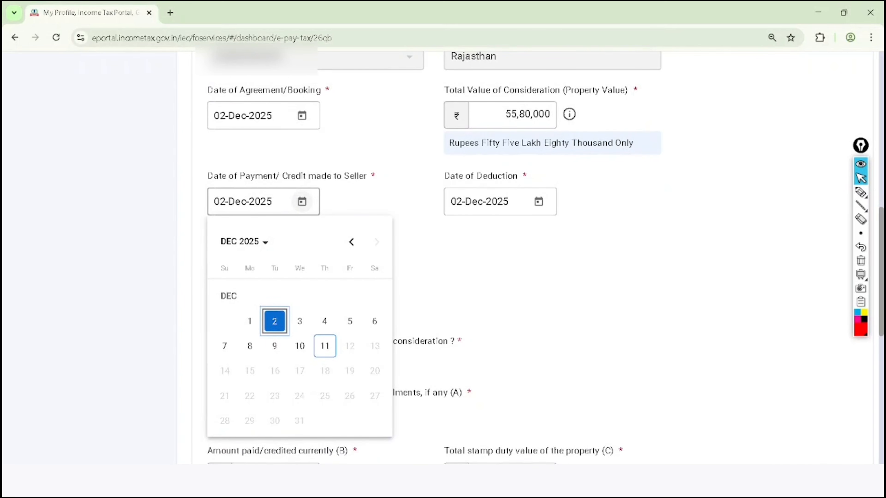
click(274, 321)
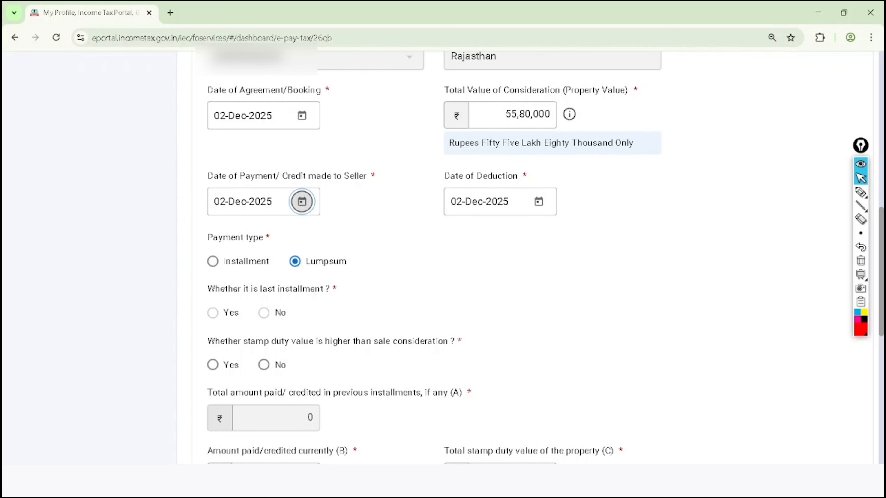
- Circle Payment type and the last-installment question in red, and add a tick beside the Installment option
scroll(274, 321, down, 3)
click(861, 192)
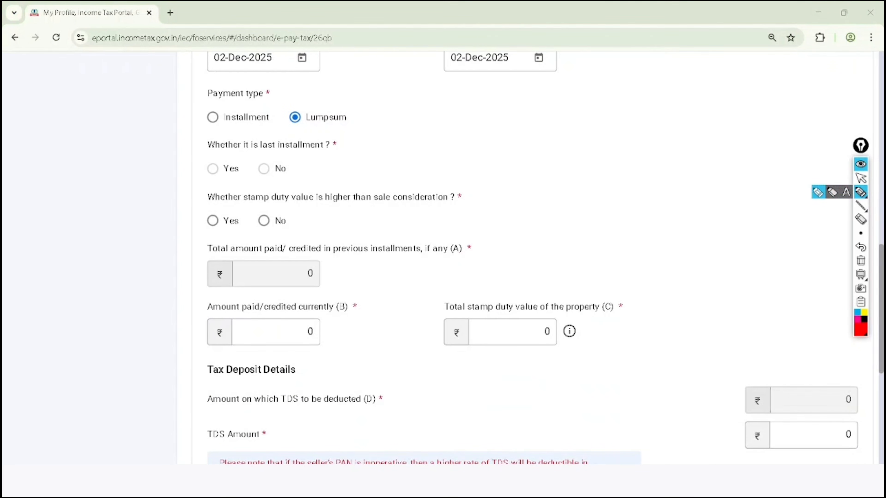
mouse_move(191, 159)
mouse_down()
mouse_move(293, 157)
mouse_move(297, 137)
mouse_move(206, 147)
mouse_up()
mouse_move(209, 111)
mouse_down()
mouse_move(232, 115)
mouse_move(222, 84)
mouse_move(215, 110)
mouse_up()
drag(165, 128, 211, 111)
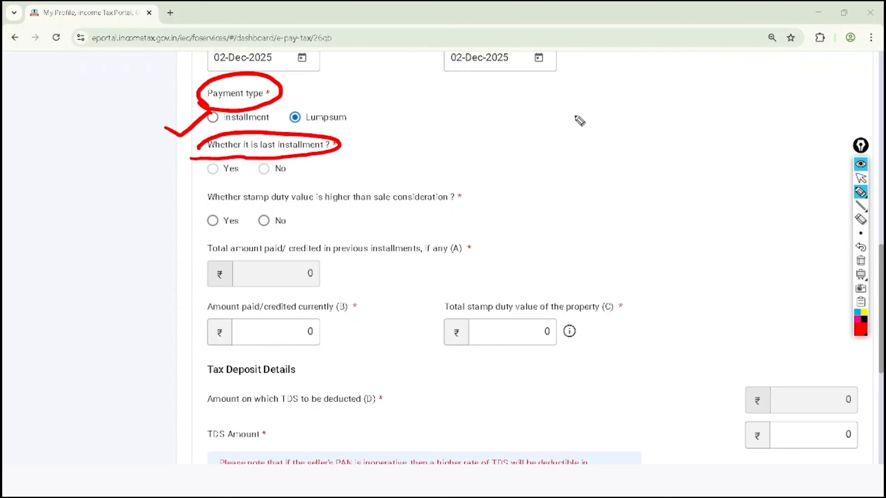
- Handwrite the numbers 1 to 4 in red beside the payment fields, circle each one, and clear all annotations
click(594, 150)
mouse_move(585, 103)
mouse_down()
mouse_move(597, 132)
mouse_move(637, 150)
mouse_up()
mouse_move(626, 183)
mouse_down()
mouse_move(644, 190)
mouse_move(651, 214)
mouse_up()
drag(654, 226, 677, 243)
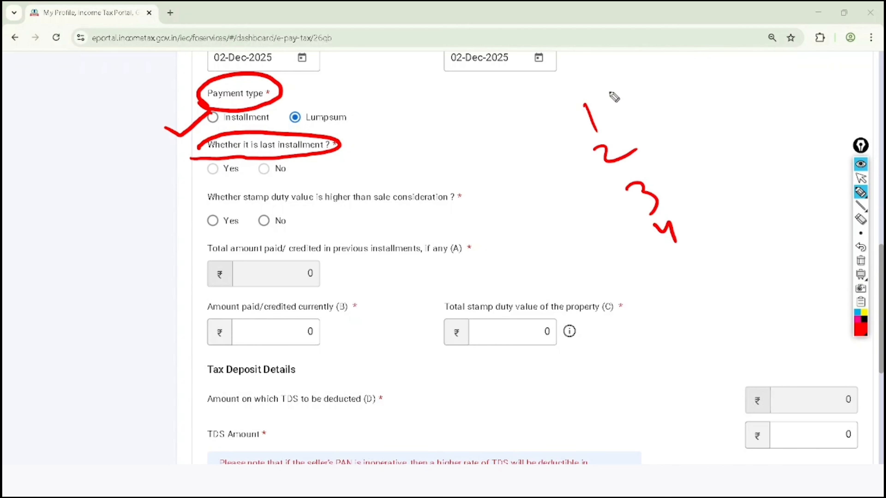
mouse_move(600, 83)
mouse_down()
mouse_move(595, 124)
mouse_move(619, 135)
mouse_move(616, 116)
mouse_up()
mouse_move(649, 163)
mouse_down()
mouse_move(675, 196)
mouse_move(651, 164)
mouse_up()
mouse_move(671, 198)
mouse_down()
mouse_move(653, 271)
mouse_move(657, 221)
mouse_up()
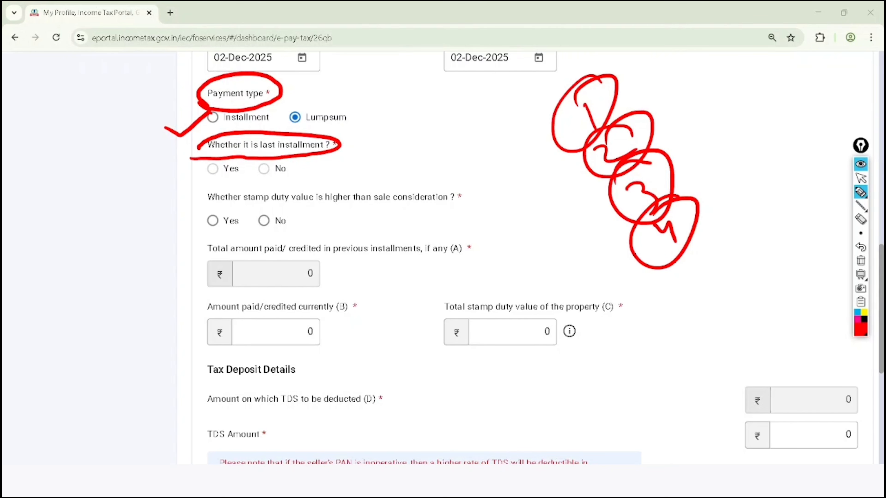
click(861, 178)
click(861, 261)
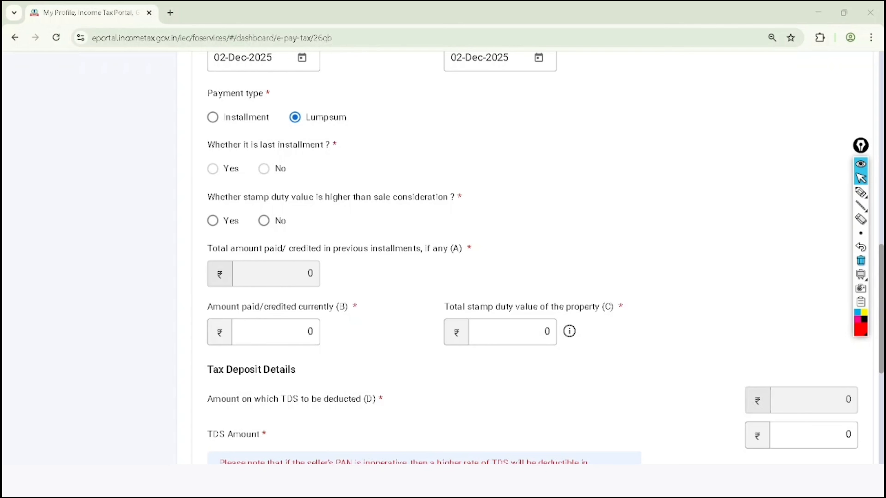
- Try Payment type Installment with Yes for last installment, and return the payment type to Lumpsum
click(216, 169)
click(212, 117)
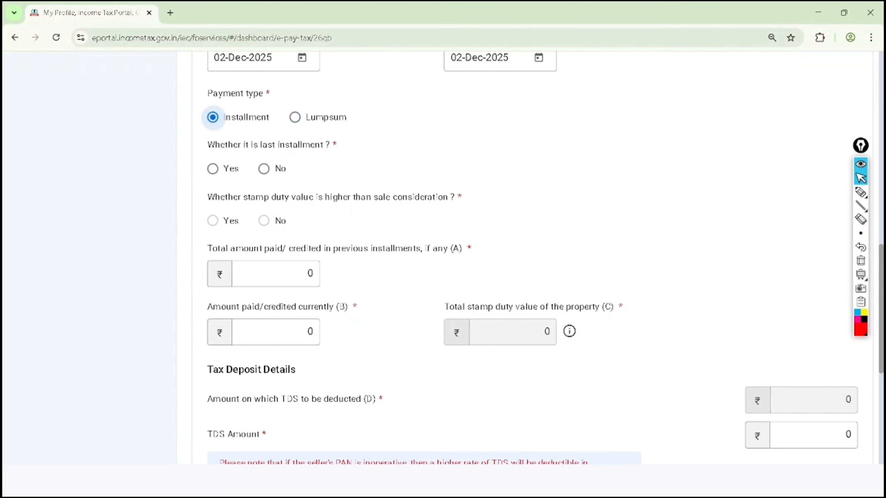
click(213, 169)
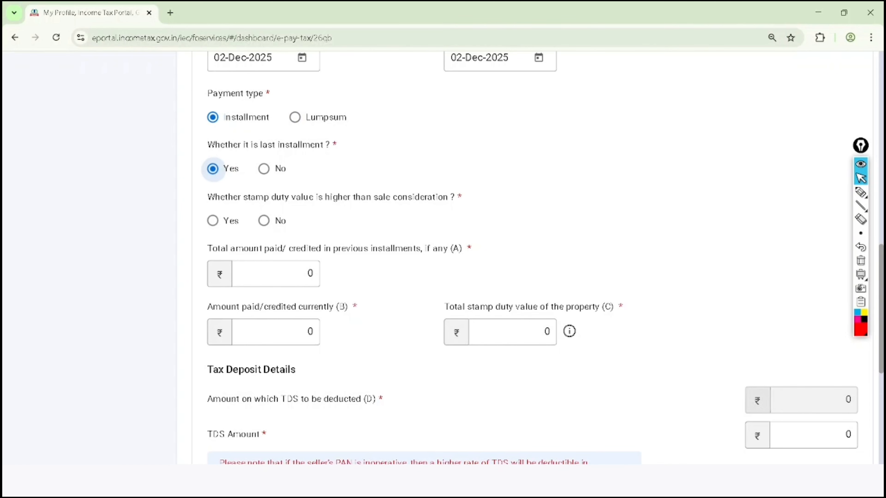
click(295, 117)
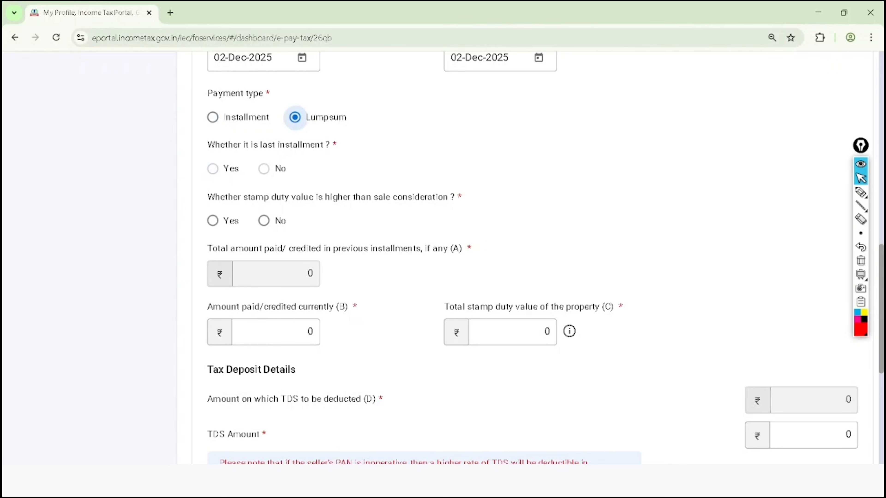
- Circle the Total Value of Consideration amount in red and mark the stamp duty question
scroll(532, 259, up, 4)
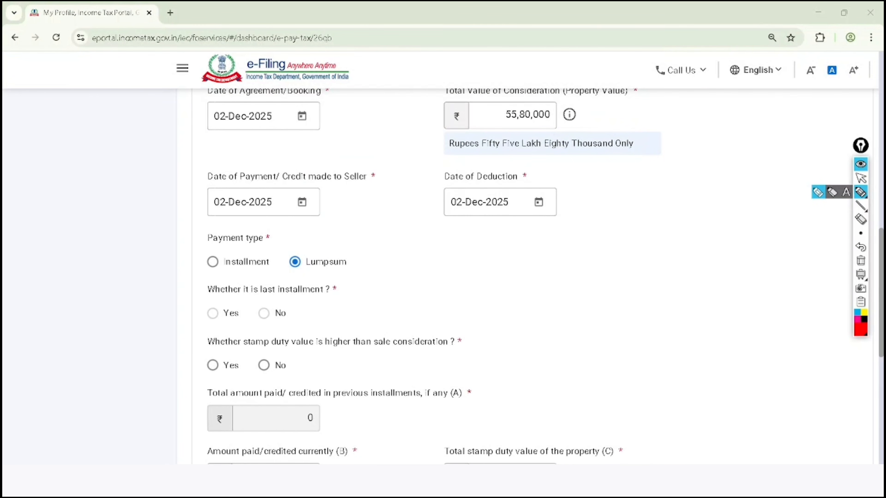
mouse_move(562, 78)
mouse_down()
mouse_move(525, 74)
mouse_move(566, 115)
mouse_move(499, 129)
mouse_move(516, 86)
mouse_up()
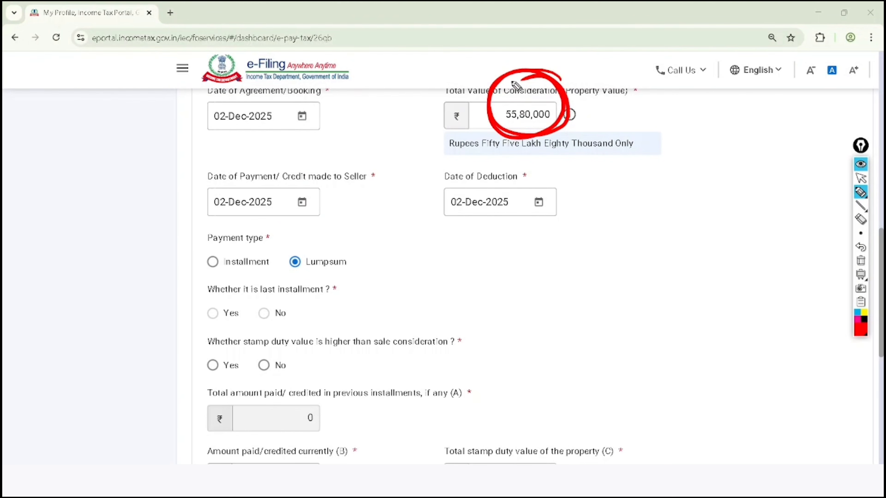
drag(210, 359, 237, 337)
- Clear the annotations and answer No to whether stamp duty value is higher than sale consideration
click(861, 178)
click(861, 261)
scroll(295, 153, down, 3)
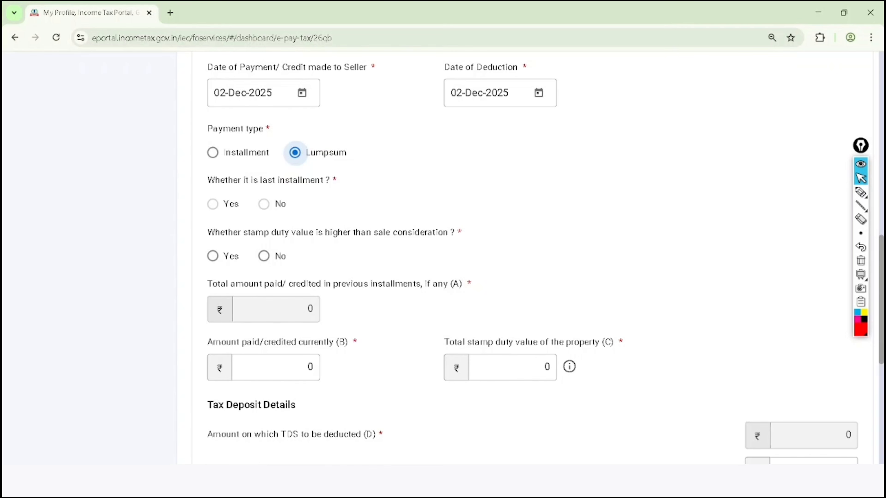
click(264, 256)
- Handwrite 1Cr and a circled 75L in red beside the stamp duty question
scroll(264, 256, down, 3)
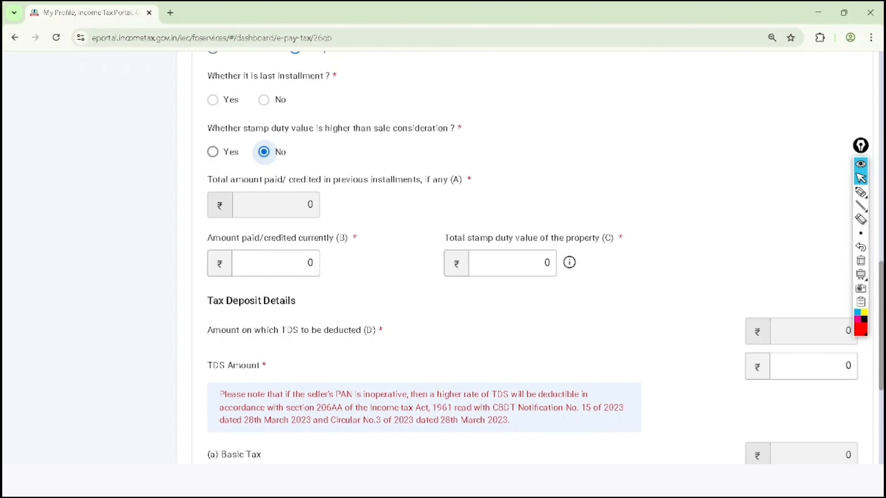
click(861, 192)
drag(617, 167, 626, 169)
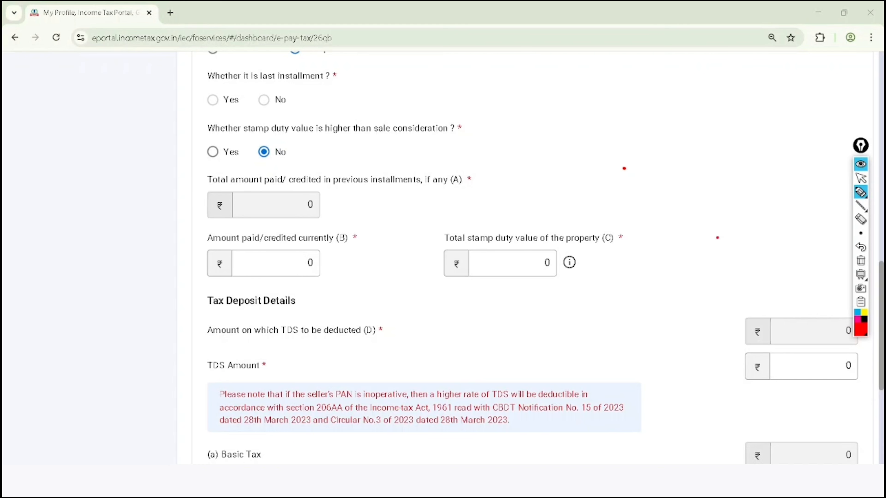
click(717, 239)
drag(478, 75, 491, 95)
mouse_move(502, 68)
mouse_down()
mouse_move(504, 85)
mouse_move(521, 72)
mouse_up()
mouse_move(501, 128)
mouse_down()
mouse_move(508, 121)
mouse_move(534, 130)
mouse_move(559, 109)
mouse_move(509, 151)
mouse_move(536, 101)
mouse_up()
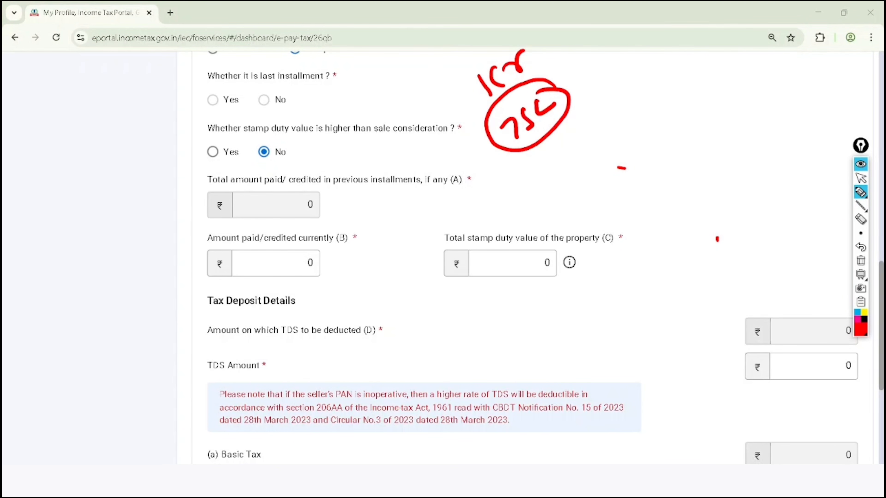
- Circle the previous installments amount (A), current amount (B) and total stamp duty value (C) in red, and clear all annotations
mouse_move(289, 166)
mouse_down()
mouse_move(211, 216)
mouse_move(267, 169)
mouse_up()
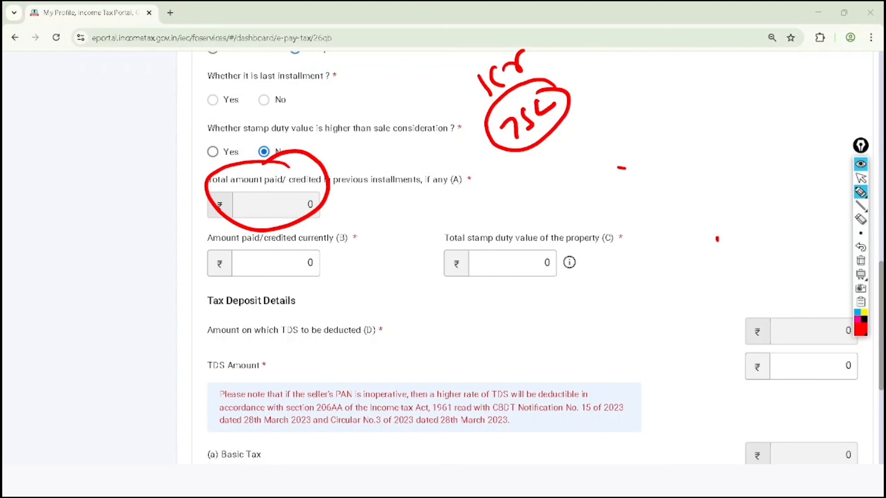
mouse_move(319, 216)
mouse_down()
mouse_move(204, 240)
mouse_move(329, 244)
mouse_move(258, 308)
mouse_move(255, 239)
mouse_up()
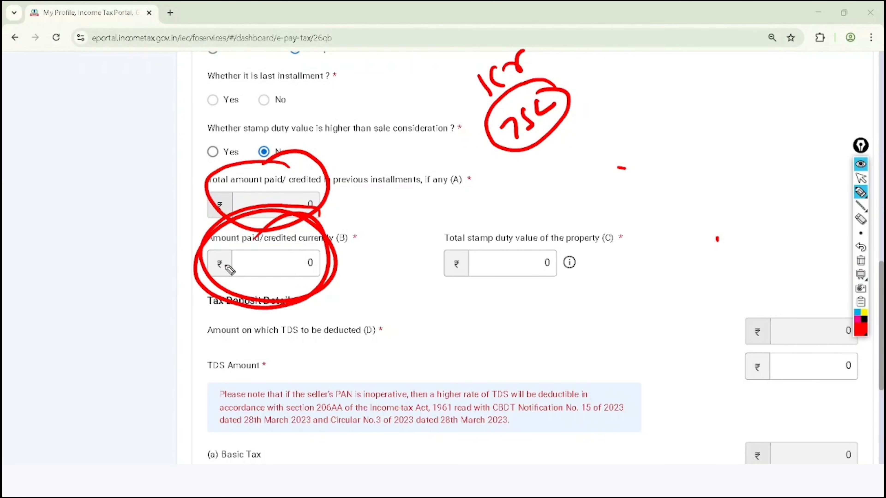
mouse_move(592, 190)
mouse_down()
mouse_move(435, 257)
mouse_move(492, 183)
mouse_move(540, 194)
mouse_move(529, 199)
mouse_up()
click(861, 178)
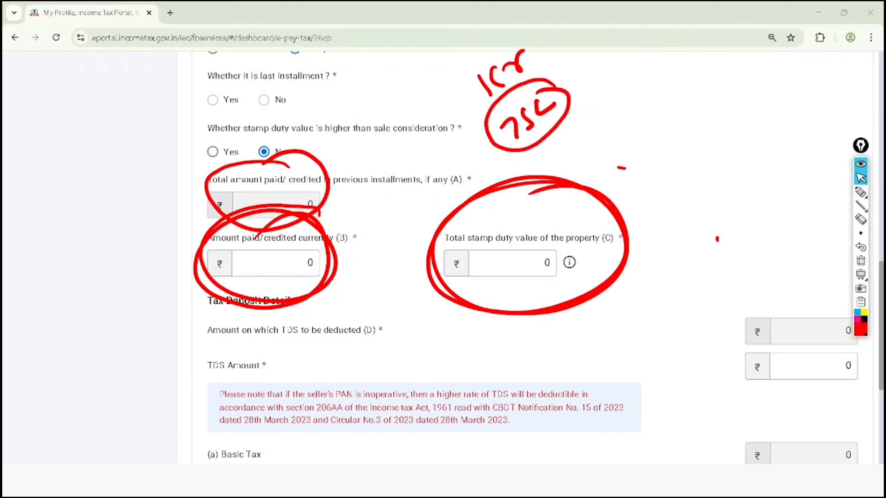
click(861, 260)
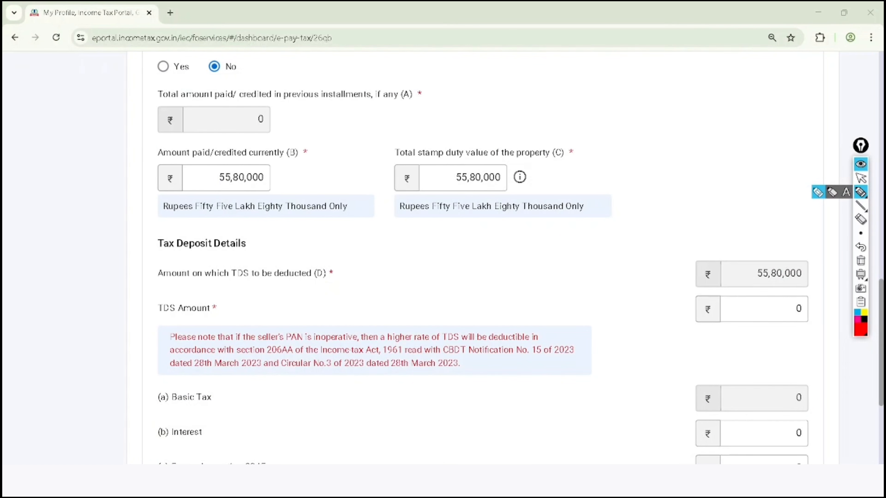
- Circle Amount paid/credited currently (B) and Total stamp duty value (C) in red, and underline the stamp duty value in words
mouse_move(289, 138)
mouse_down()
mouse_move(224, 139)
mouse_move(287, 198)
mouse_move(231, 146)
mouse_up()
mouse_move(545, 107)
mouse_down()
mouse_move(376, 176)
mouse_move(482, 100)
mouse_up()
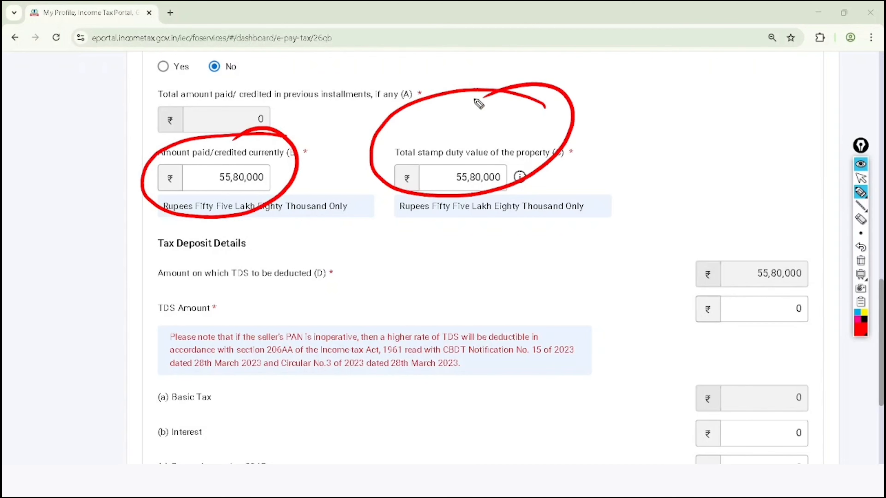
drag(393, 221, 586, 214)
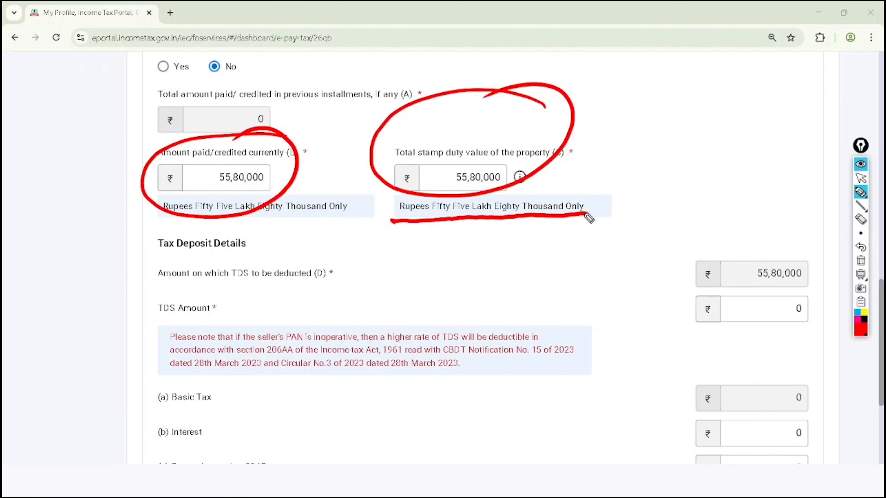
- Circle Amount on which TDS to be deducted (D) and TDS Amount in red, and add a tick beside each value
mouse_move(148, 286)
mouse_down()
mouse_move(304, 290)
mouse_move(281, 252)
mouse_move(148, 286)
mouse_up()
mouse_move(639, 272)
mouse_down()
mouse_move(646, 282)
mouse_move(725, 245)
mouse_up()
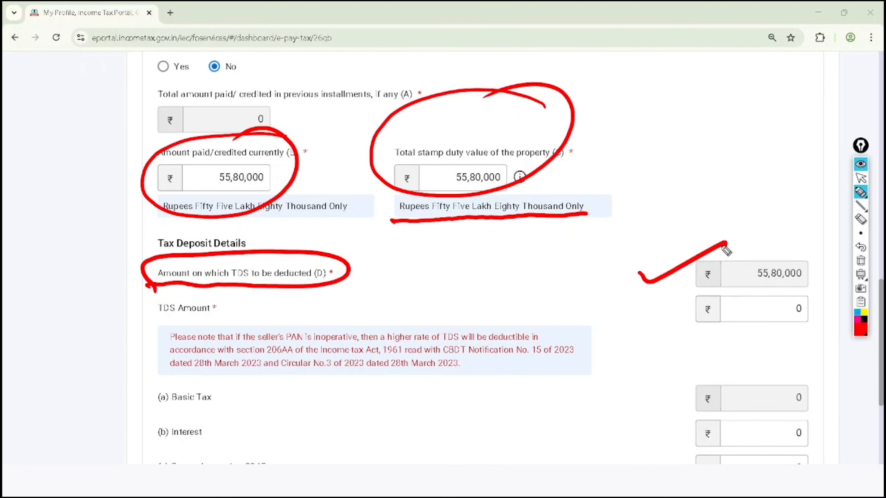
mouse_move(232, 296)
mouse_down()
mouse_move(160, 286)
mouse_move(246, 294)
mouse_move(209, 299)
mouse_up()
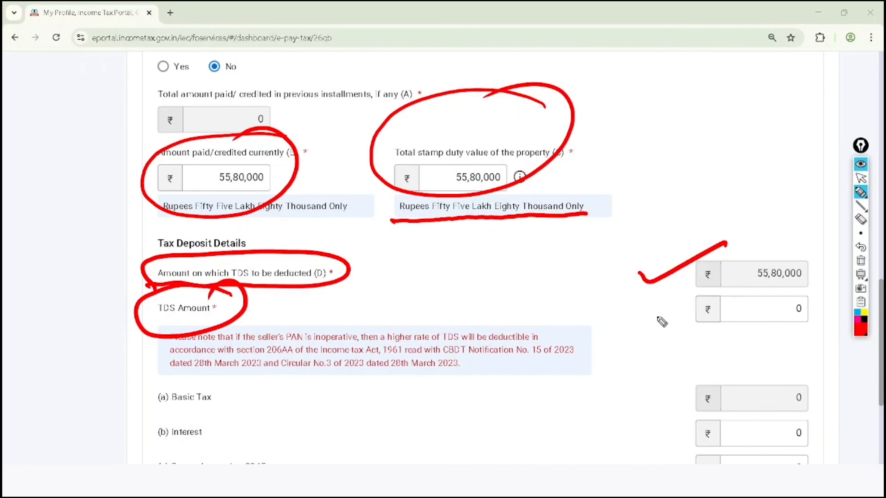
drag(639, 301, 683, 303)
- Clear the annotations and set the TDS Amount to 55,800
click(861, 178)
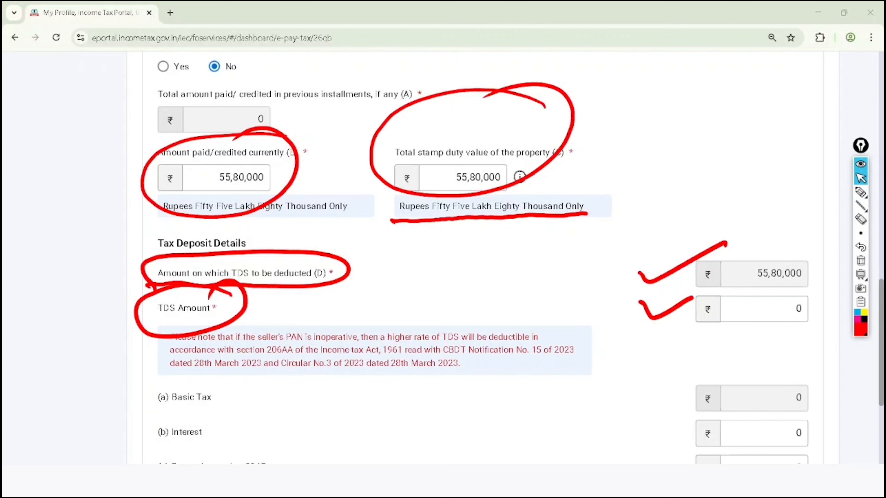
click(861, 260)
double_click(797, 309)
text(5)
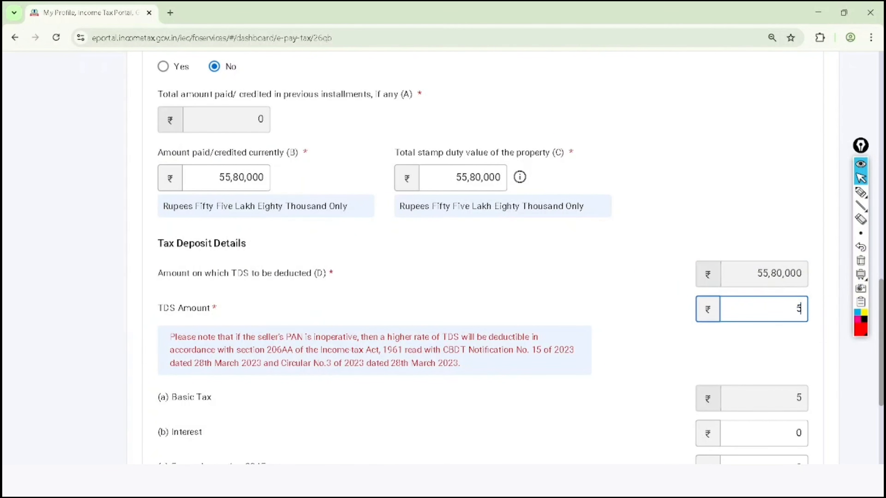
text(5,800)
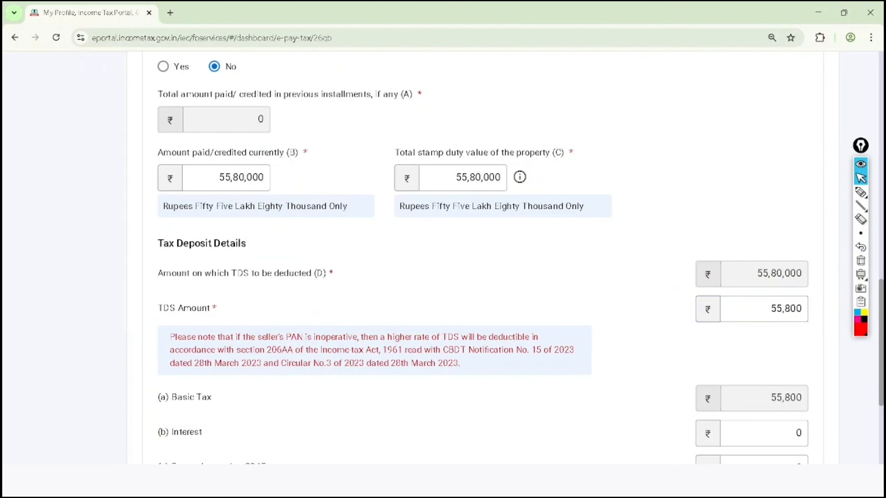
- Circle Interest and Fee under section 234E in red, and draw an arrow from each to its amount field
scroll(483, 257, down, 4)
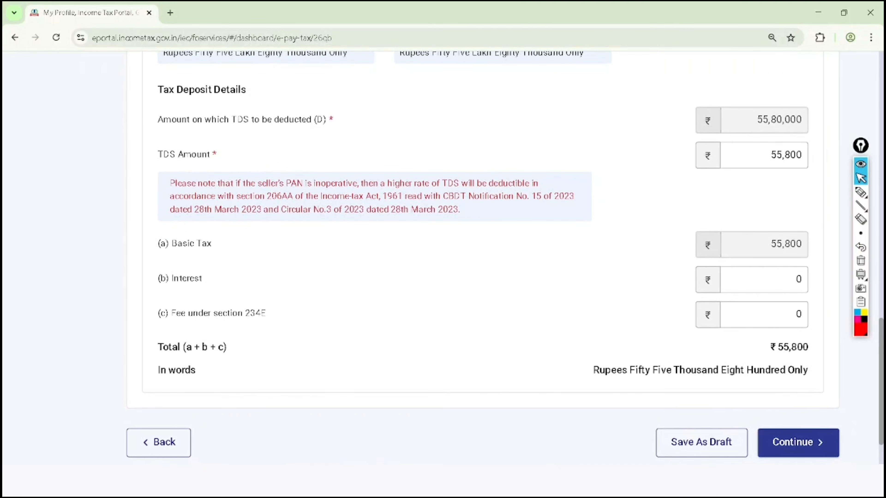
click(861, 193)
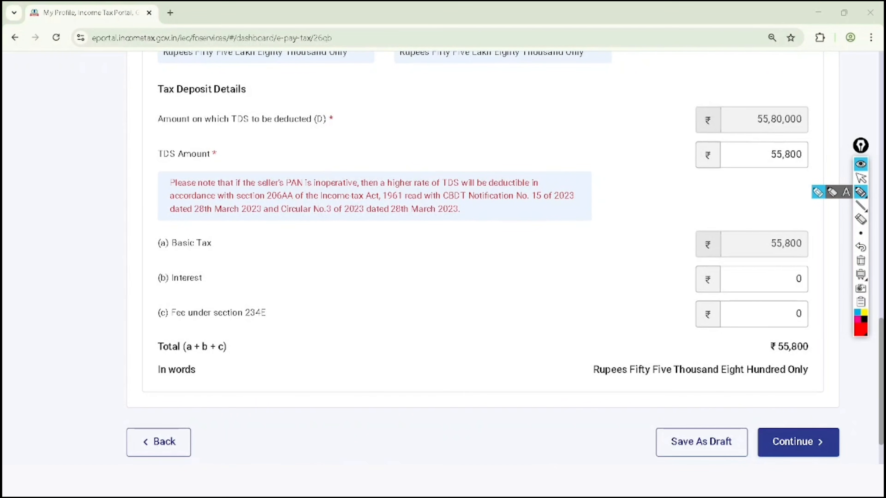
mouse_move(218, 267)
mouse_down()
mouse_move(173, 255)
mouse_move(225, 291)
mouse_move(258, 274)
mouse_move(645, 263)
mouse_move(659, 271)
mouse_up()
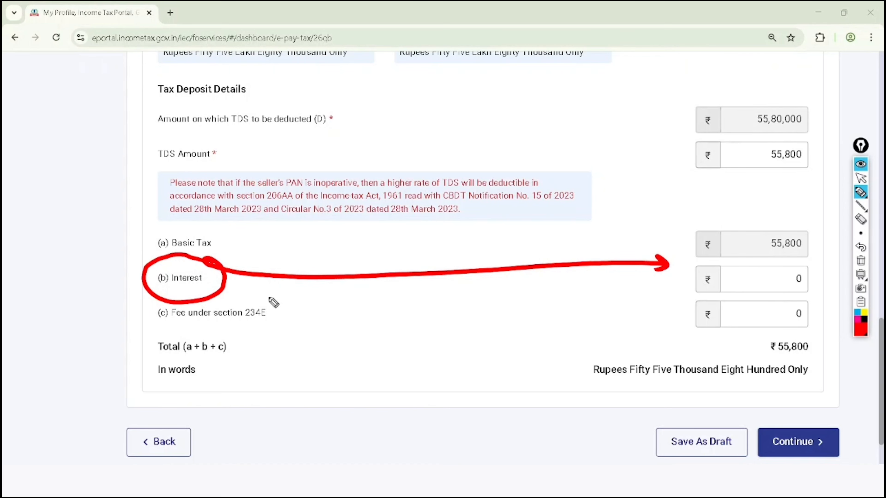
mouse_move(271, 298)
mouse_down()
mouse_move(167, 330)
mouse_move(274, 299)
mouse_move(679, 318)
mouse_up()
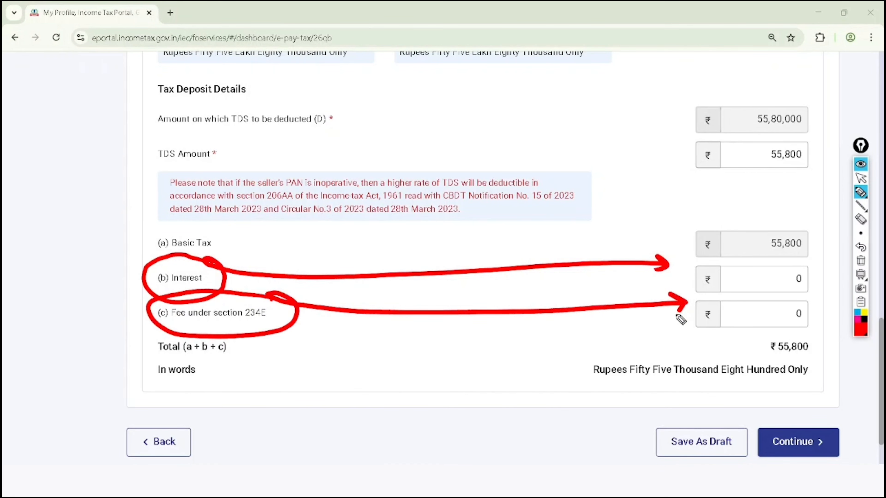
- Circle the total amount and Continue in red, add a tick above Save As Draft, and clear all annotations
mouse_move(815, 334)
mouse_down()
mouse_move(768, 333)
mouse_move(810, 339)
mouse_up()
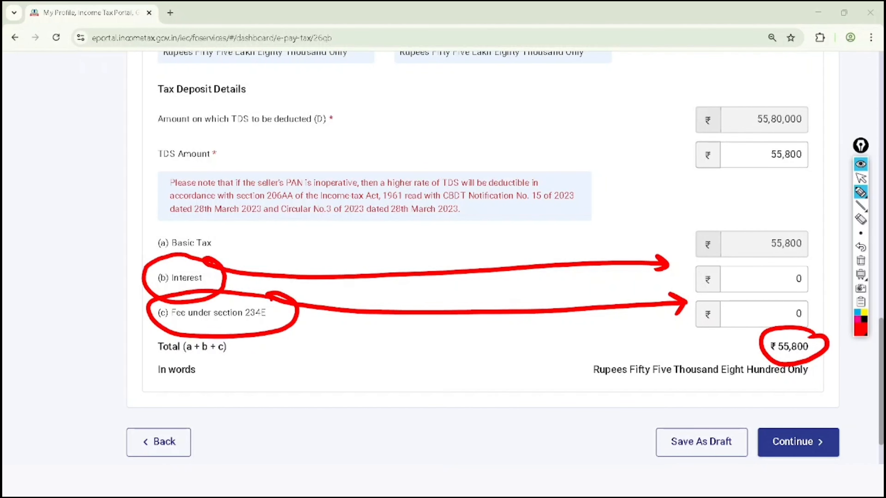
mouse_move(839, 414)
mouse_down()
mouse_move(785, 464)
mouse_move(793, 408)
mouse_up()
drag(656, 407, 716, 381)
click(861, 178)
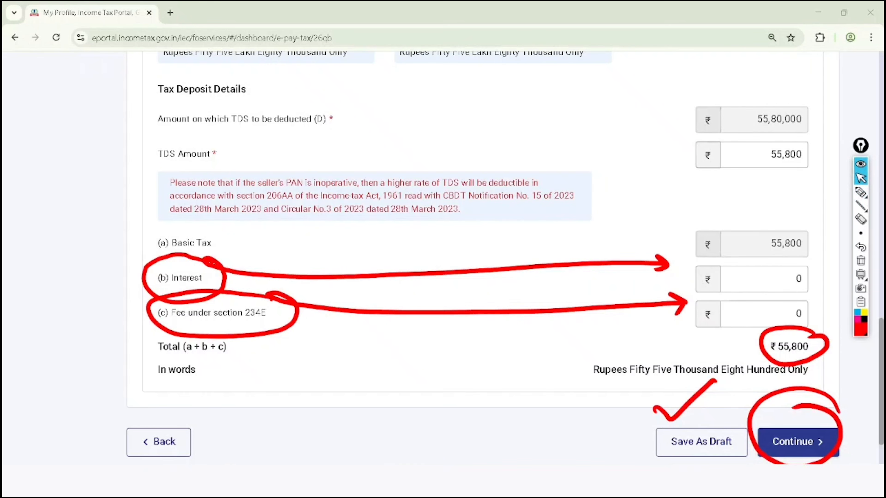
click(861, 261)
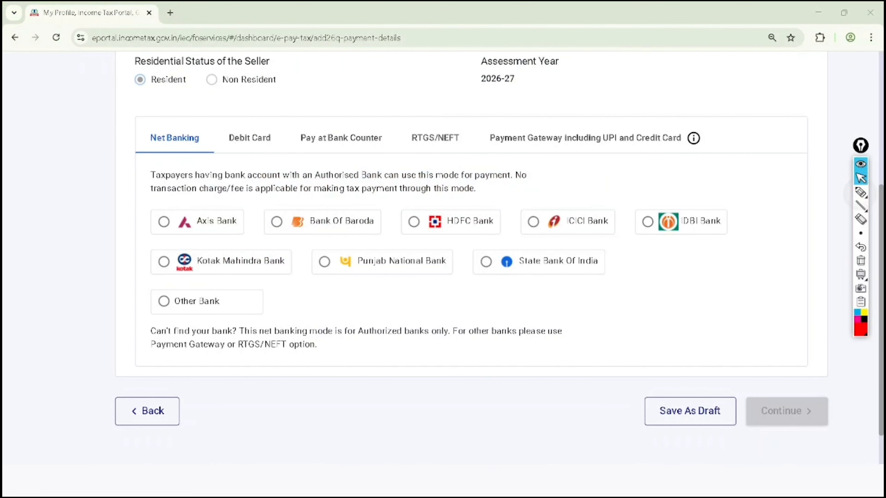
- Circle all five payment modes in red, add a tick above Payment Gateway, and clear all annotations
click(861, 193)
mouse_move(169, 125)
mouse_down()
mouse_move(138, 150)
mouse_move(195, 116)
mouse_move(184, 110)
mouse_up()
mouse_move(269, 103)
mouse_down()
mouse_move(262, 155)
mouse_move(249, 119)
mouse_up()
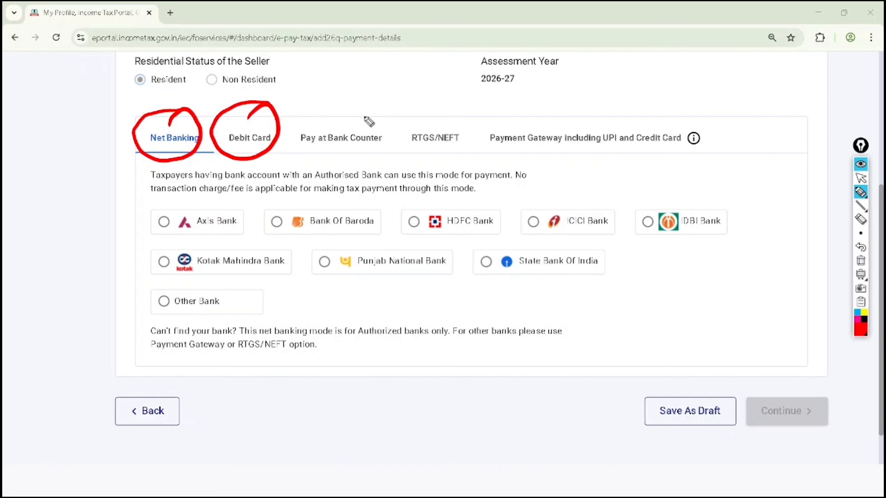
mouse_move(363, 112)
mouse_down()
mouse_move(310, 157)
mouse_move(350, 107)
mouse_up()
mouse_move(466, 114)
mouse_down()
mouse_move(431, 99)
mouse_move(479, 141)
mouse_move(434, 111)
mouse_up()
mouse_move(495, 152)
mouse_down()
mouse_move(702, 153)
mouse_move(535, 109)
mouse_move(504, 158)
mouse_up()
drag(630, 86, 706, 67)
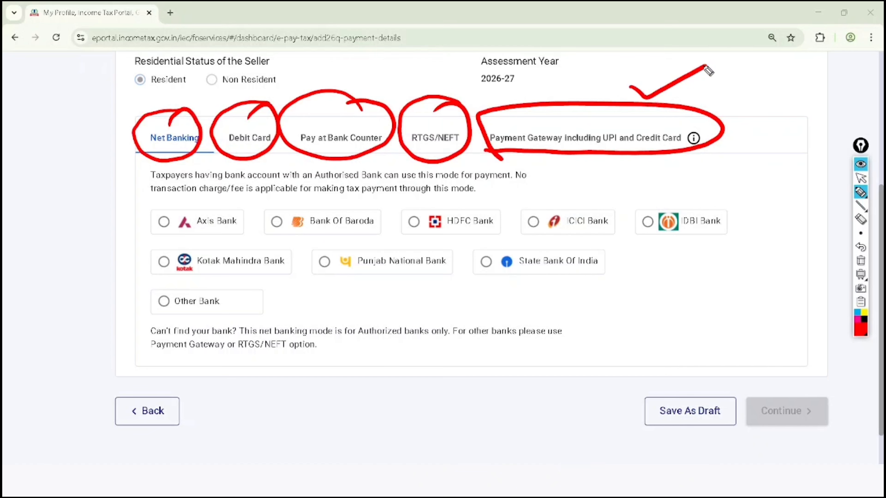
click(861, 178)
click(861, 260)
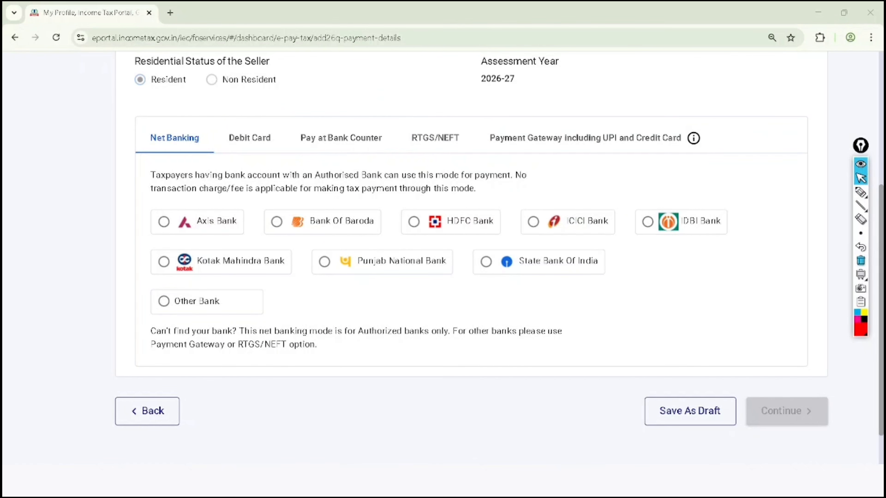
- Choose RTGS/NEFT as the payment mode and continue to the payment preview
click(436, 138)
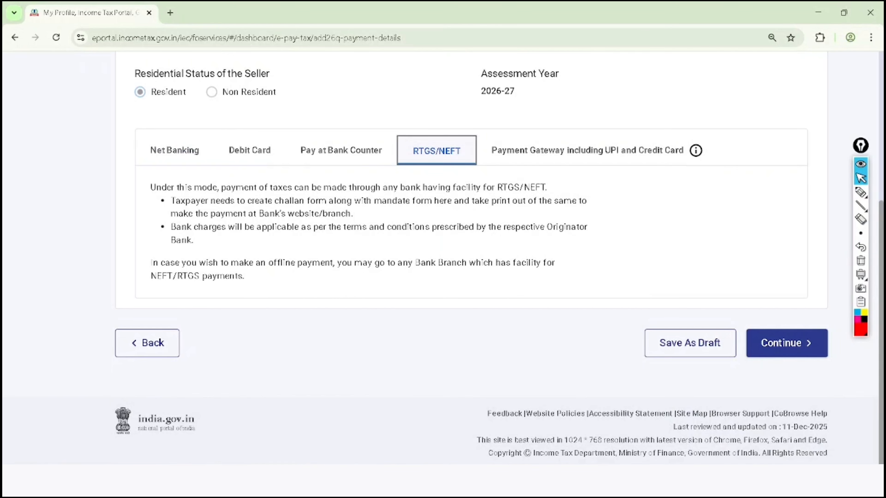
click(787, 343)
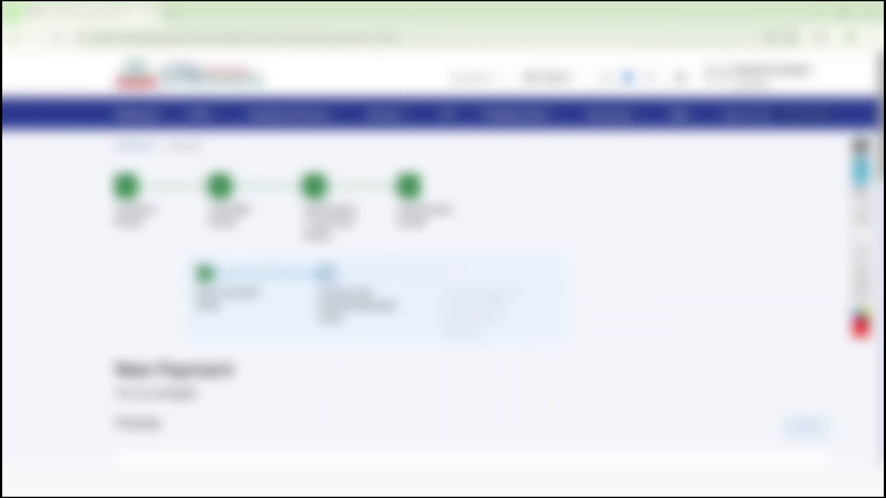
scroll(443, 254, down, 10)
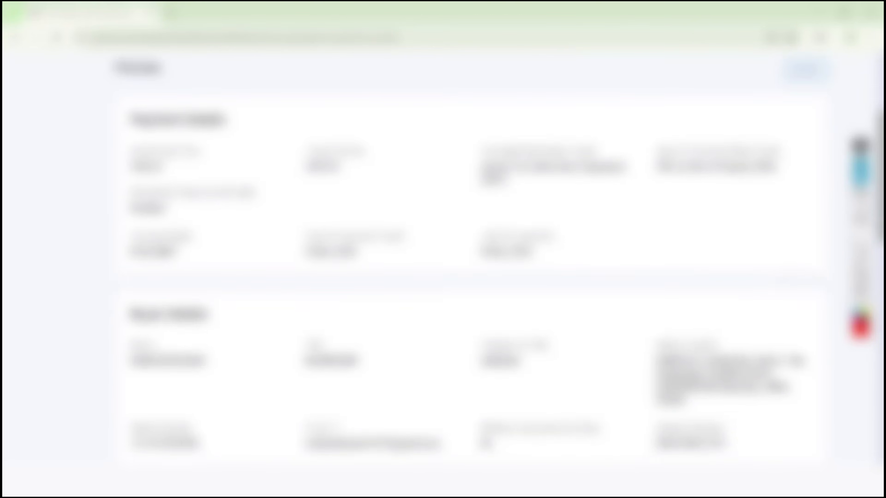
- Circle Assessment Year and the buyer's Name in red, underline the seller's residential status, Financial Year, Tax Applicable and Type of Payment, and clear the annotations
click(861, 193)
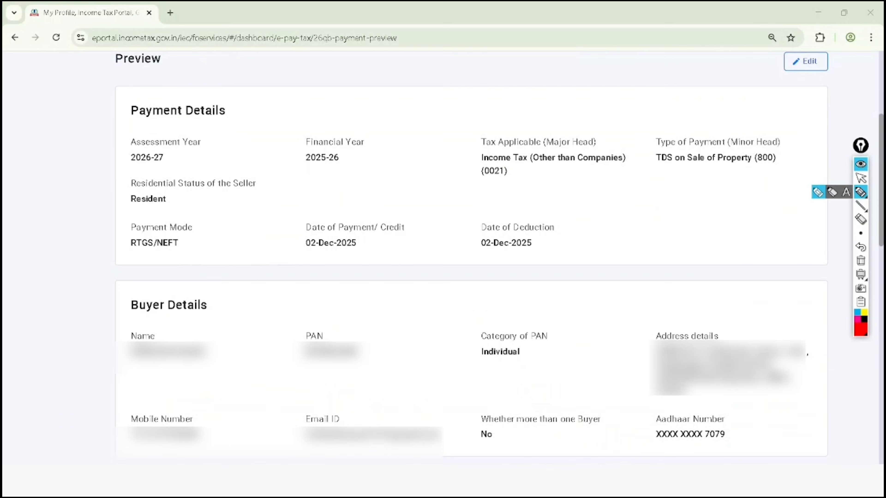
mouse_move(171, 105)
mouse_down()
mouse_move(109, 139)
mouse_move(201, 126)
mouse_move(156, 115)
mouse_up()
drag(126, 211, 197, 200)
drag(310, 175, 362, 159)
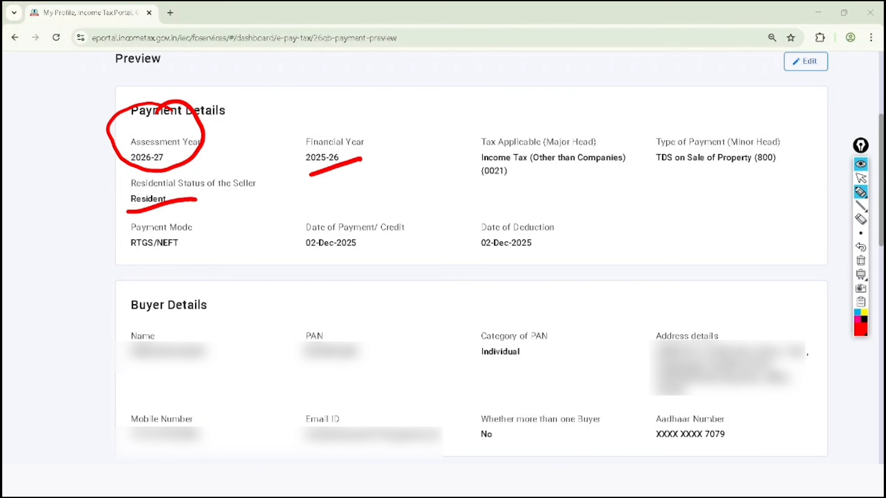
mouse_move(473, 189)
mouse_down()
mouse_move(604, 170)
mouse_move(788, 166)
mouse_up()
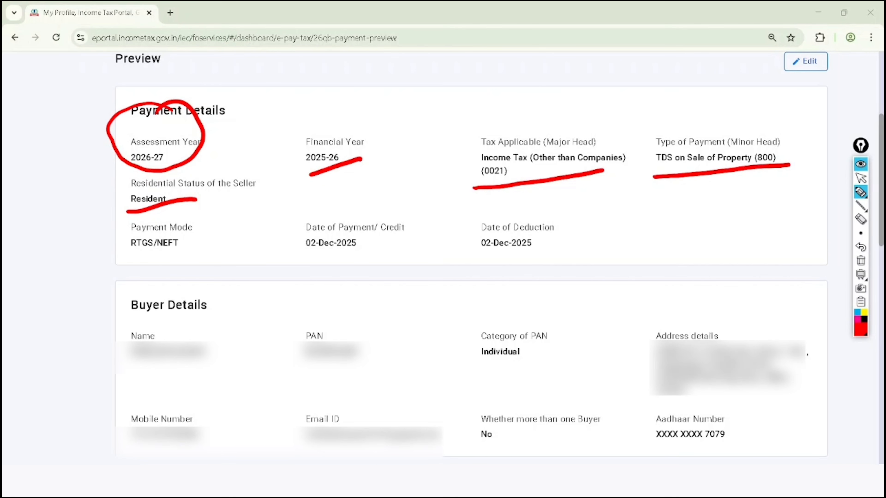
mouse_move(171, 312)
mouse_down()
mouse_move(115, 363)
mouse_move(145, 337)
mouse_up()
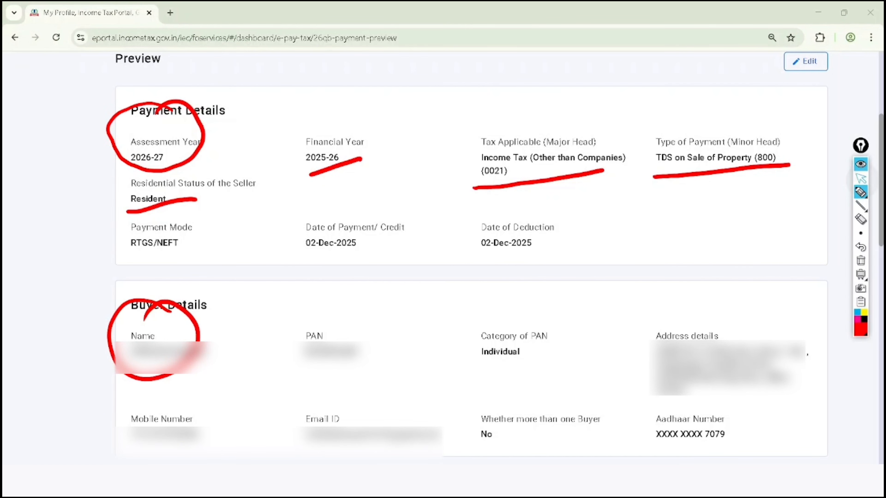
click(861, 260)
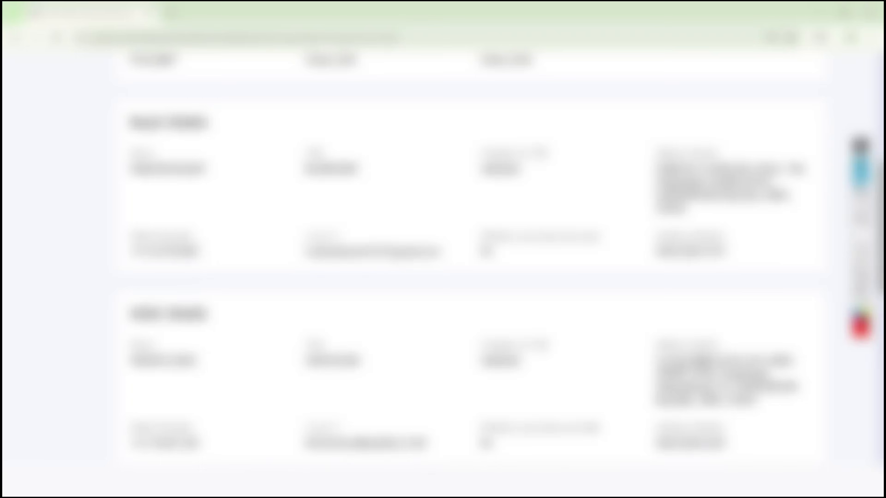
- Review the preview down to Tax Deposit Details and continue to generate the mandate form
scroll(471, 261, down, 10)
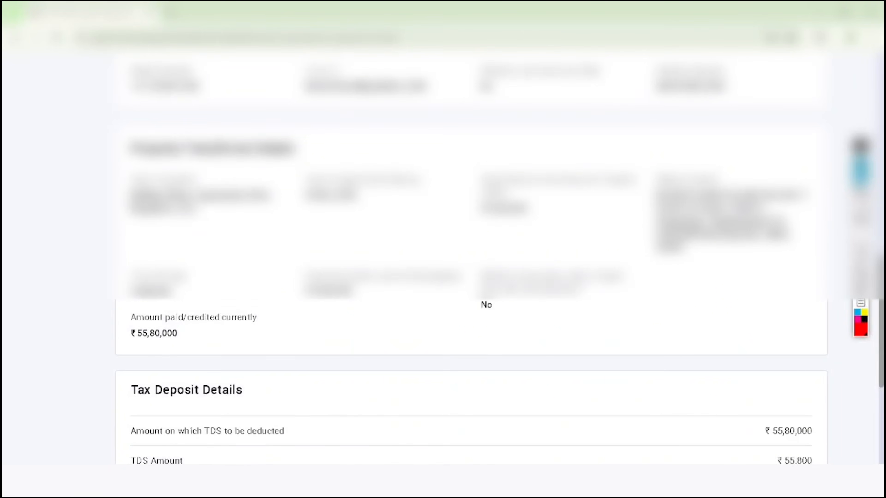
scroll(471, 262, down, 7)
scroll(471, 262, down, 2)
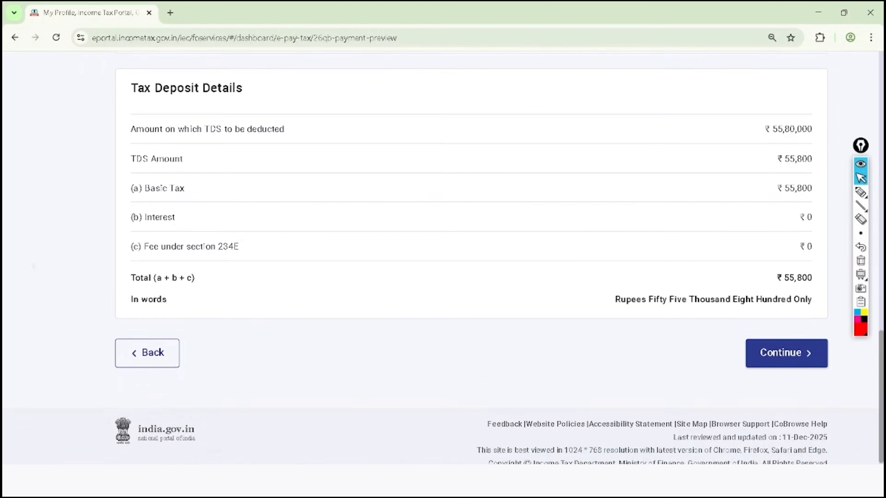
click(787, 344)
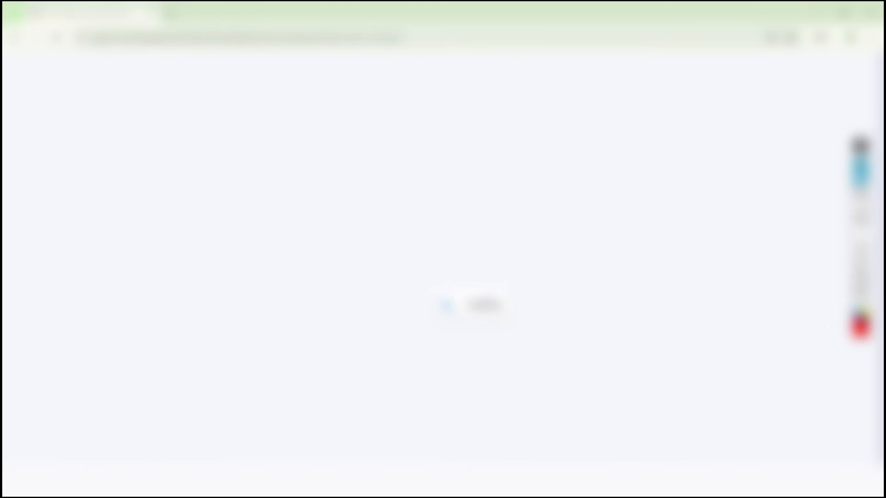
- Circle Download Mandate Form in red, underline the bank payment heading and the instructions below it, and clear all annotations
scroll(439, 258, down, 6)
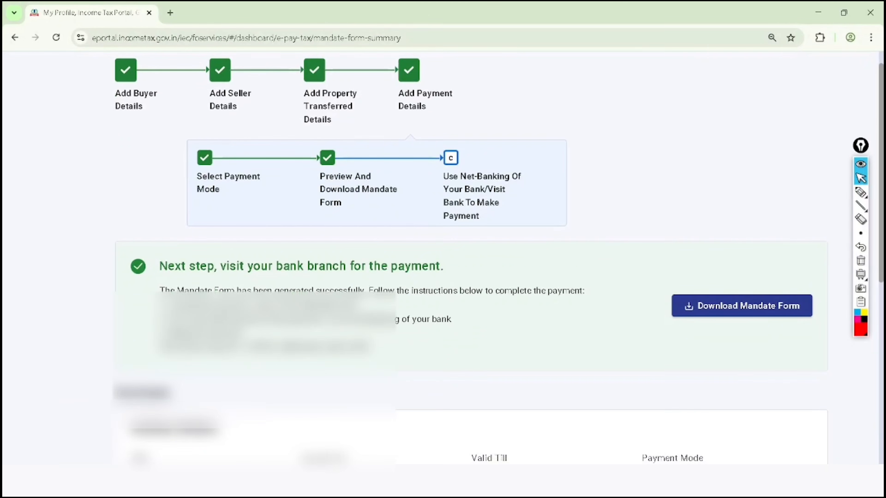
click(861, 192)
mouse_move(804, 166)
mouse_down()
mouse_move(767, 161)
mouse_move(815, 241)
mouse_move(672, 234)
mouse_move(784, 164)
mouse_up()
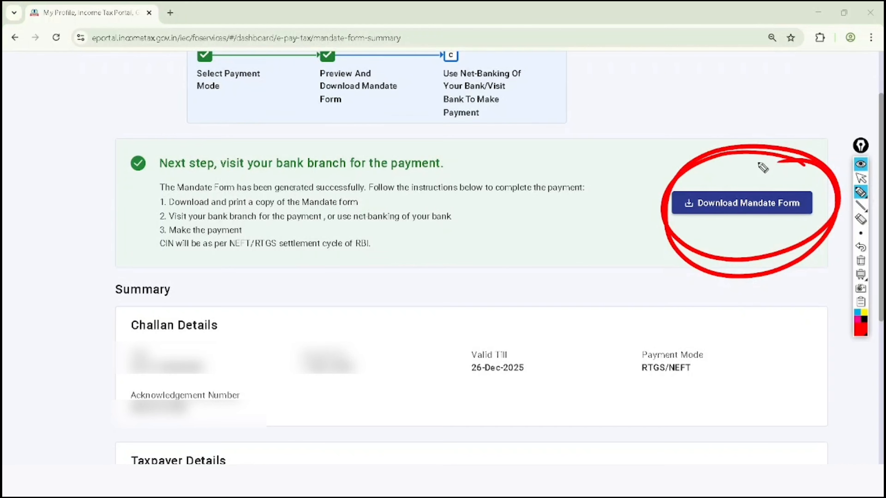
drag(139, 178, 441, 168)
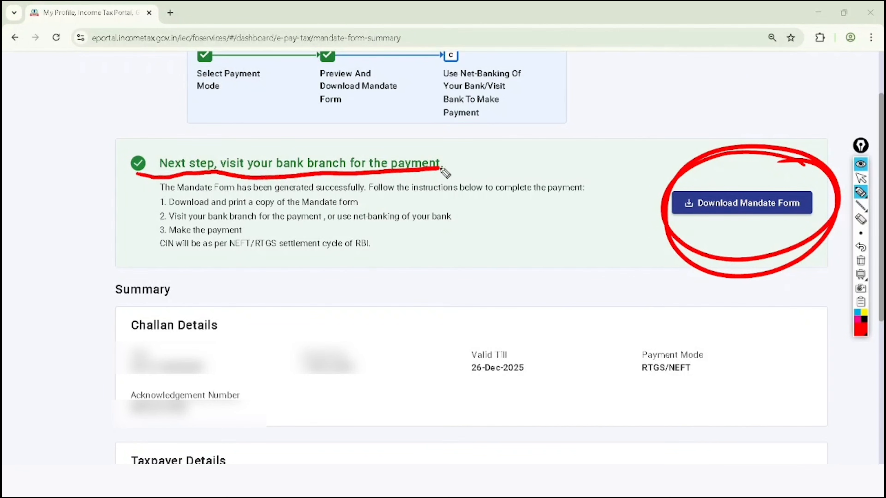
drag(169, 198, 548, 193)
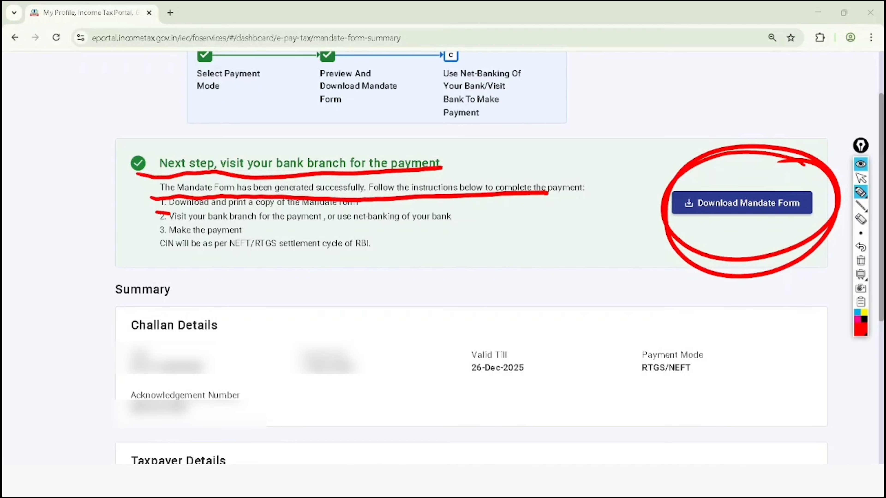
drag(171, 211, 350, 204)
drag(160, 231, 429, 219)
mouse_move(209, 262)
mouse_down()
mouse_move(272, 258)
mouse_move(229, 277)
mouse_up()
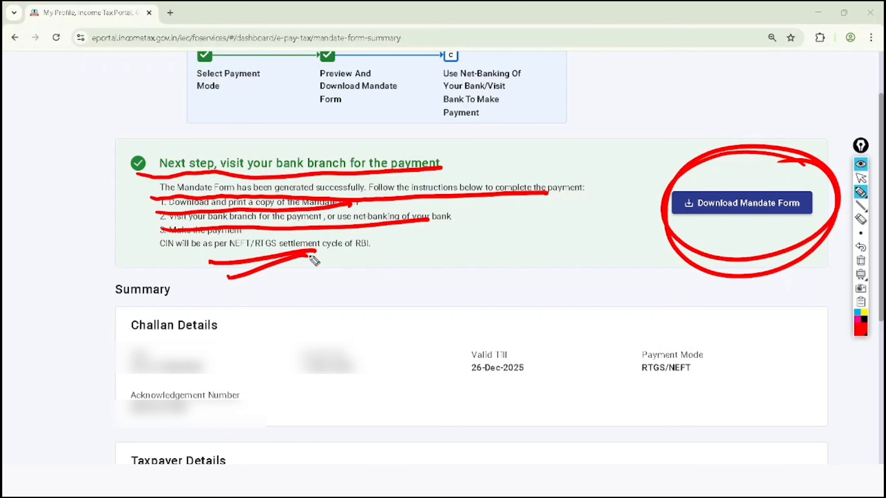
click(861, 178)
click(861, 260)
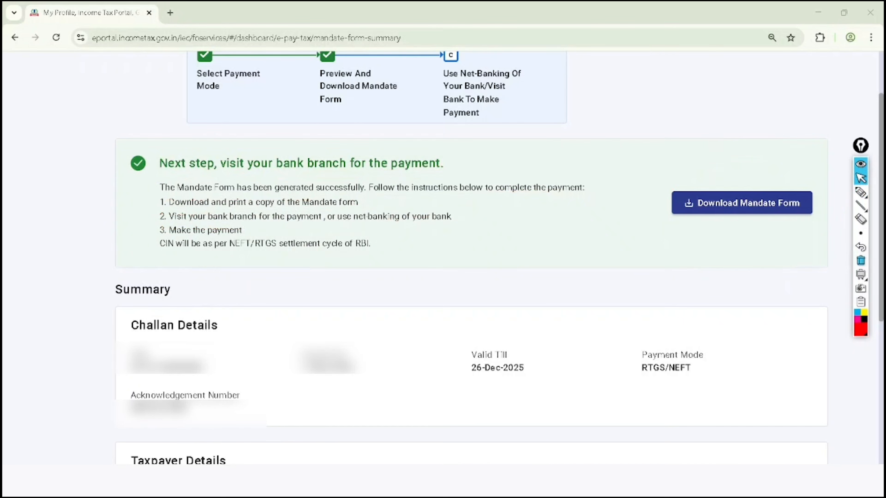
- Download the mandate form and look over the opened PDF
click(769, 203)
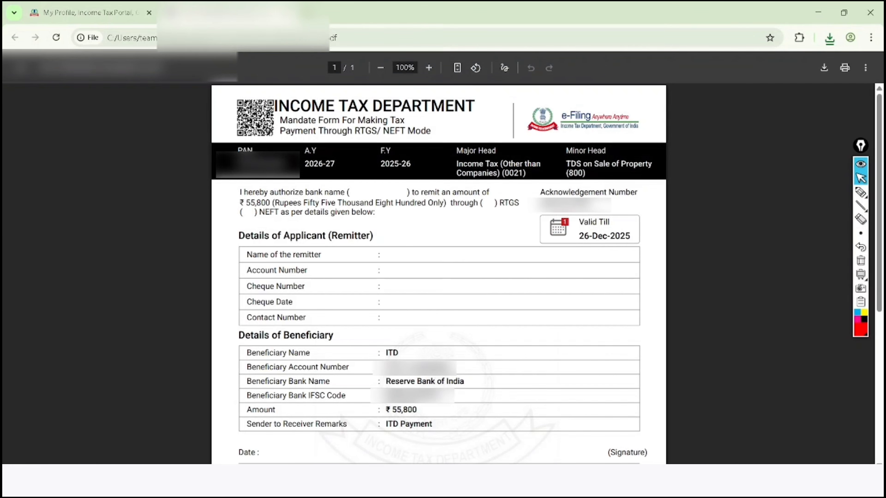
scroll(439, 274, down, 5)
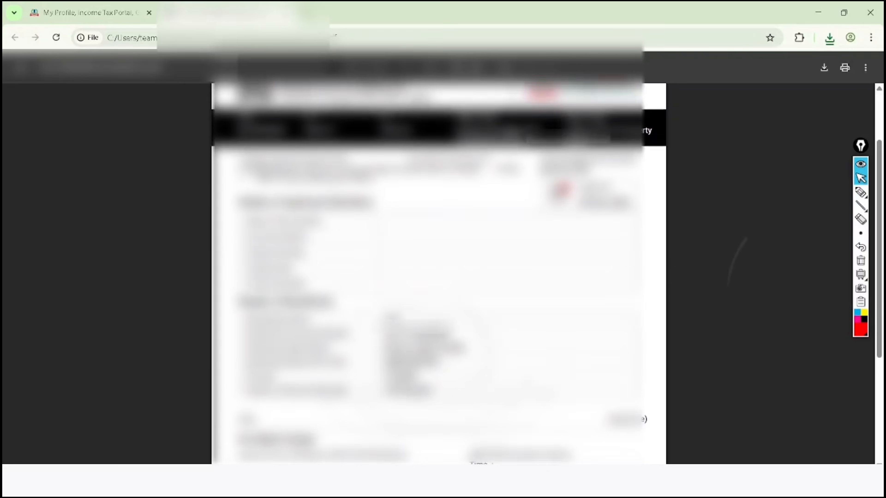
scroll(439, 274, up, 5)
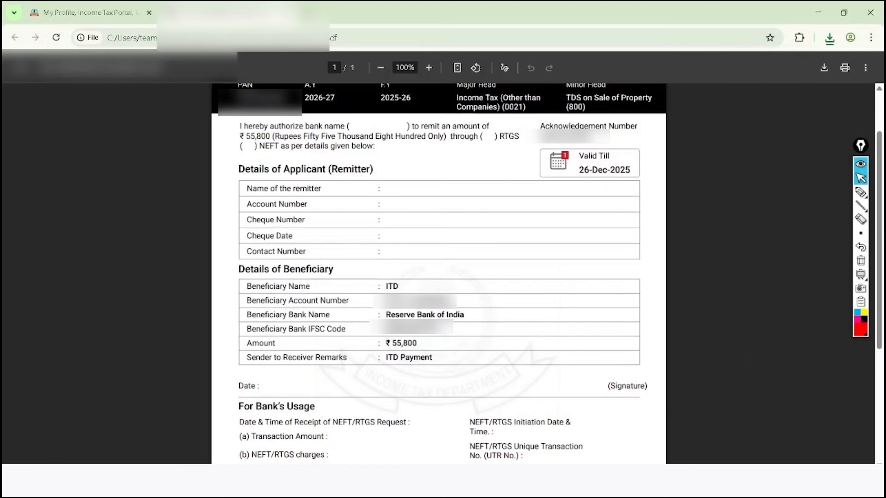
- Circle the Valid Till date on the mandate form in red and clear the annotation
click(861, 192)
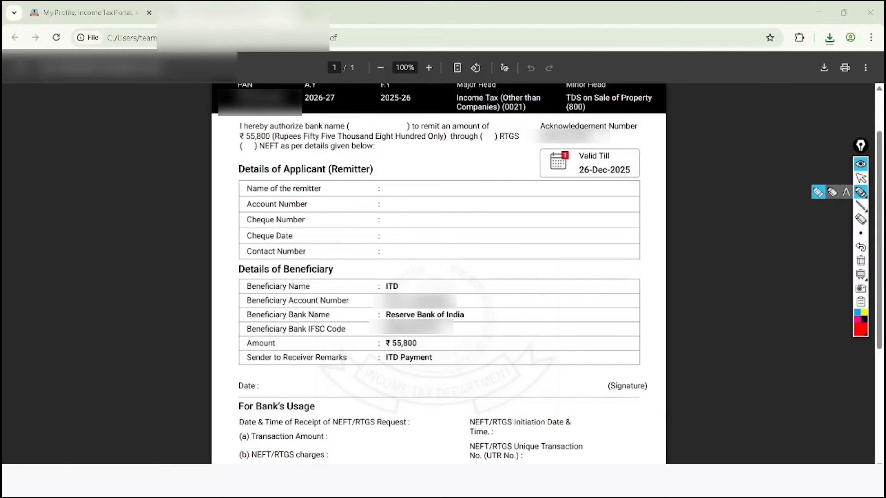
mouse_move(629, 150)
mouse_down()
mouse_move(560, 207)
mouse_move(538, 189)
mouse_move(544, 137)
mouse_move(582, 143)
mouse_up()
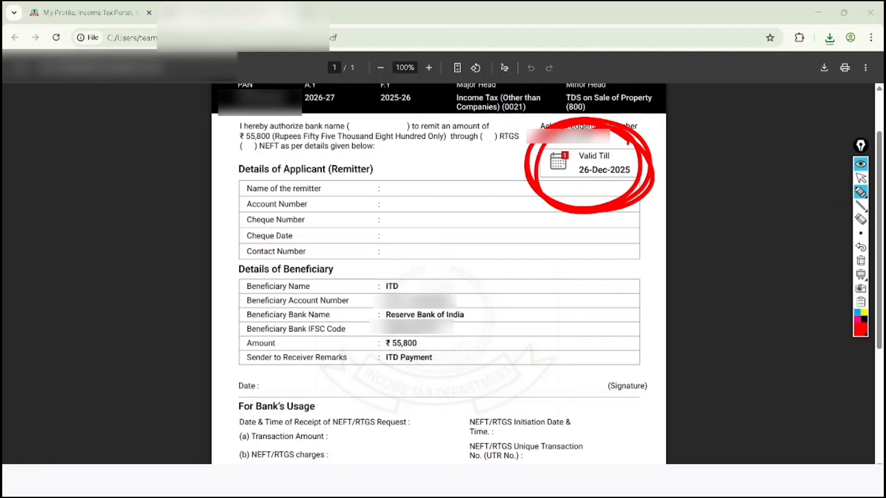
click(861, 178)
click(861, 261)
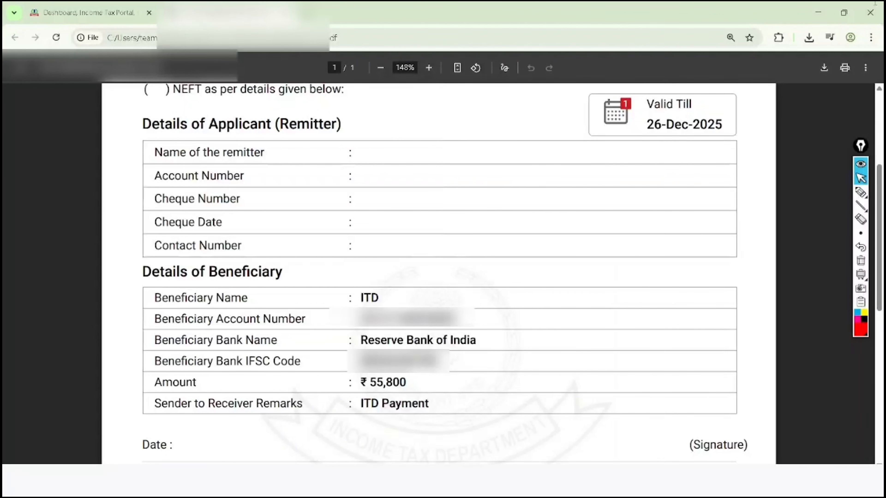
- Tick the five remitter fields in red, circle the signature area and the beneficiary details, and clear all annotations
click(861, 193)
mouse_move(261, 144)
mouse_down()
mouse_move(281, 152)
mouse_move(338, 111)
mouse_up()
drag(257, 171, 362, 129)
drag(254, 194, 325, 162)
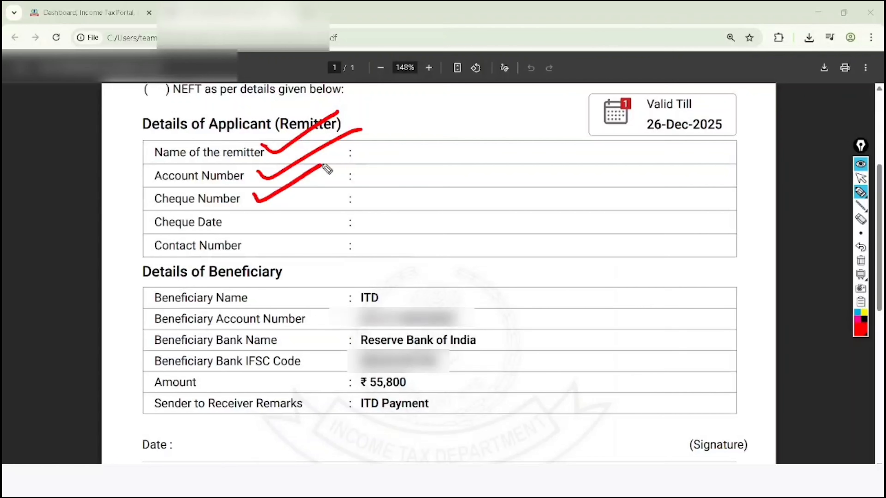
drag(239, 218, 331, 177)
drag(259, 245, 326, 202)
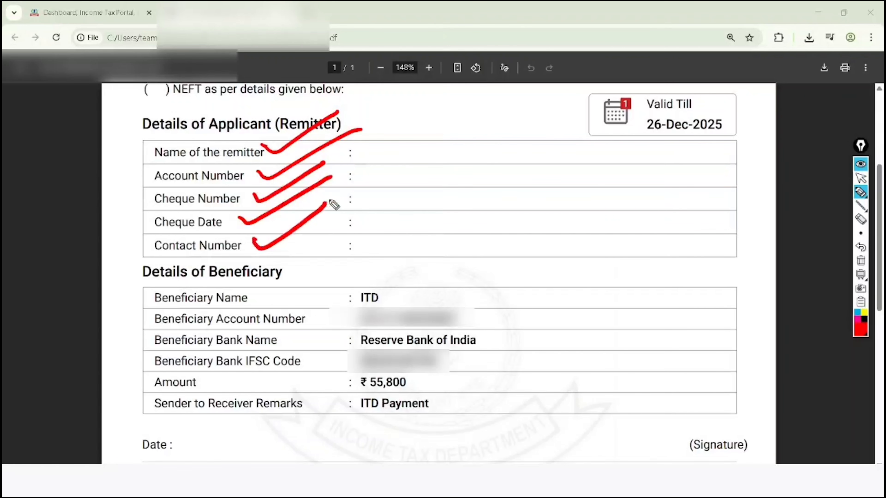
mouse_move(759, 398)
mouse_down()
mouse_move(661, 387)
mouse_move(724, 374)
mouse_up()
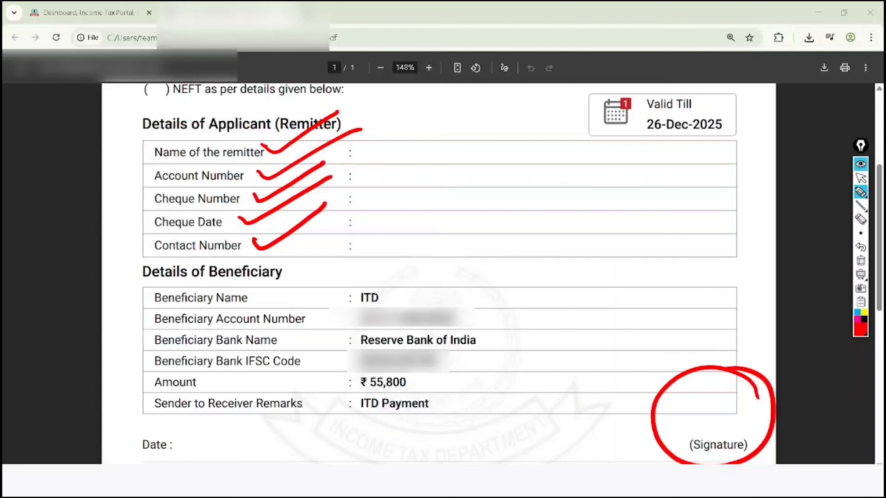
mouse_move(422, 252)
mouse_down()
mouse_move(324, 349)
mouse_move(481, 302)
mouse_move(380, 257)
mouse_up()
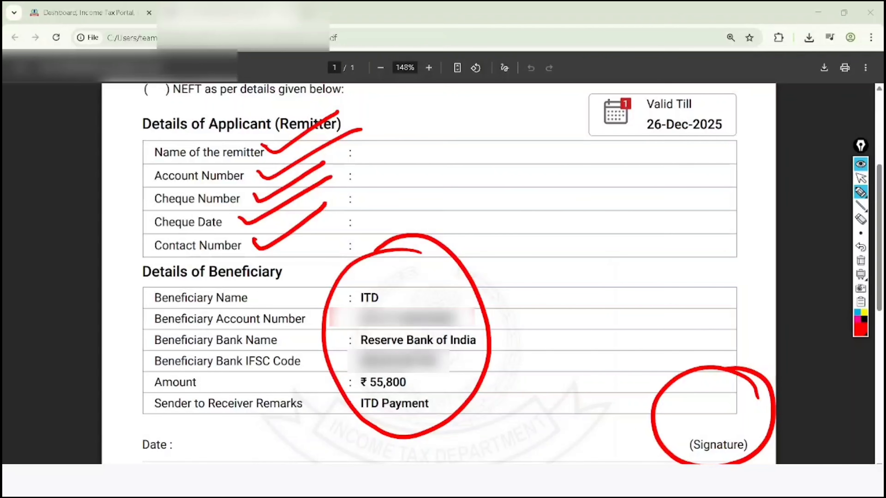
click(861, 178)
click(860, 261)
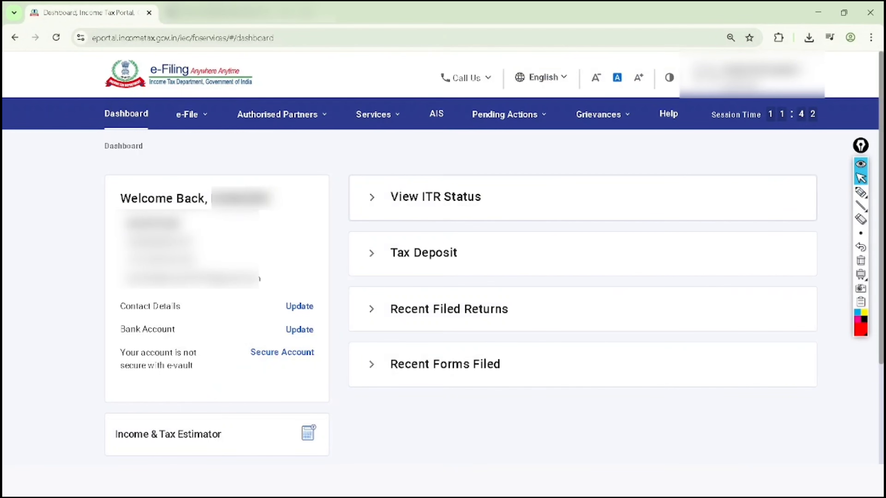
- Open the e-Pay Tax page from the e-Filing portal's dashboard
click(191, 114)
click(210, 212)
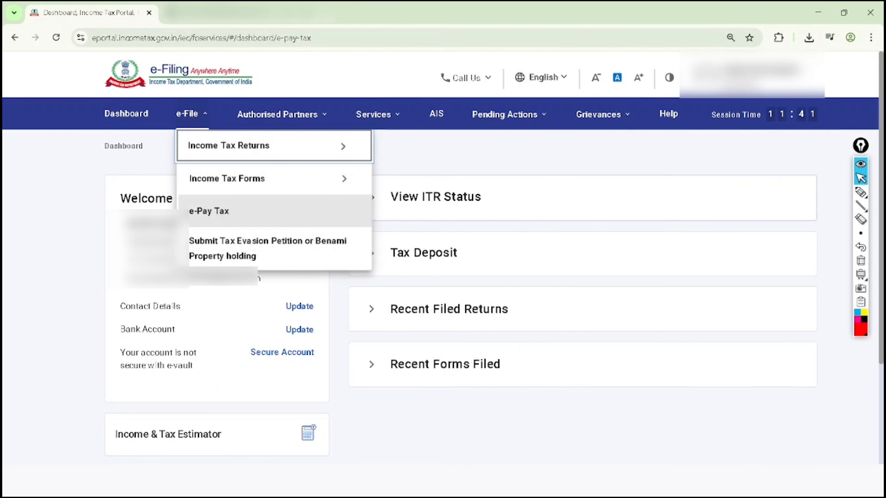
- Circle Saved Drafts, Generated Challans and Payment History in red, add two ticks beside them, and clear all annotations
click(861, 192)
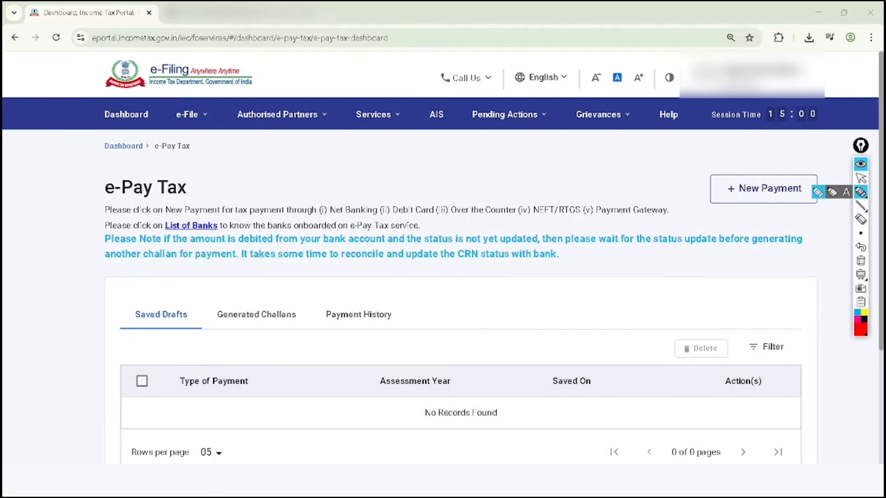
mouse_move(171, 270)
mouse_down()
mouse_move(140, 365)
mouse_move(125, 314)
mouse_up()
mouse_move(268, 270)
mouse_down()
mouse_move(186, 322)
mouse_move(227, 309)
mouse_up()
mouse_move(384, 287)
mouse_down()
mouse_move(314, 293)
mouse_move(356, 279)
mouse_move(347, 286)
mouse_up()
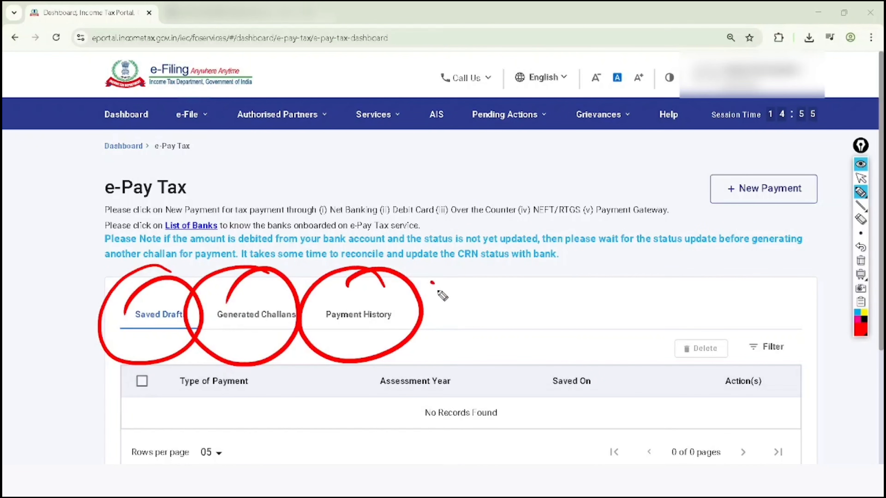
drag(432, 283, 508, 252)
drag(434, 310, 520, 265)
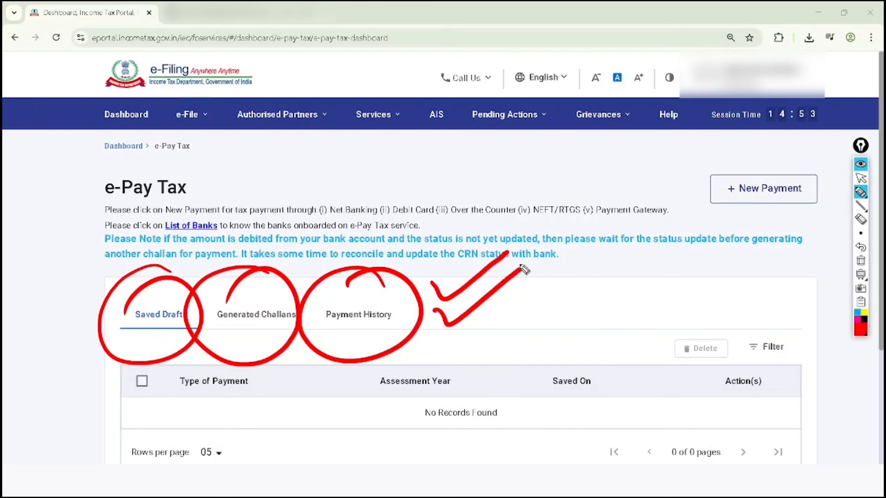
click(861, 178)
click(861, 261)
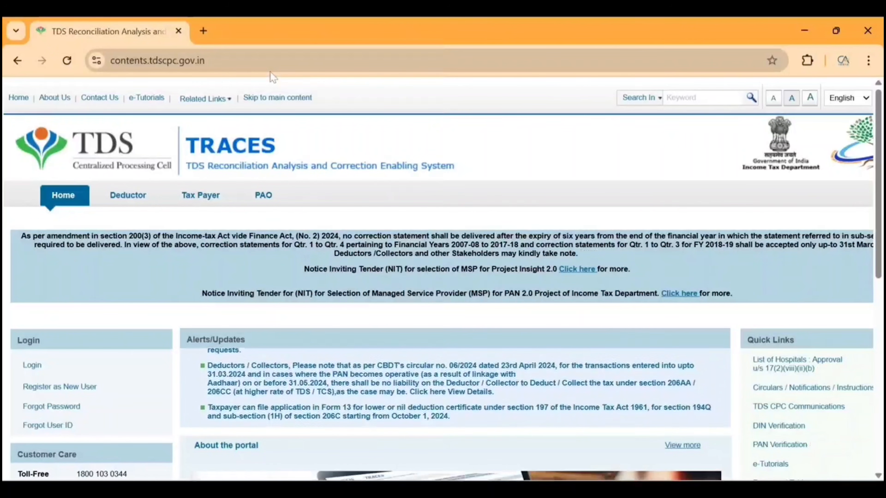
- Open the new-user registration form for tax payers on the TRACES portal
mouse_move(142, 366)
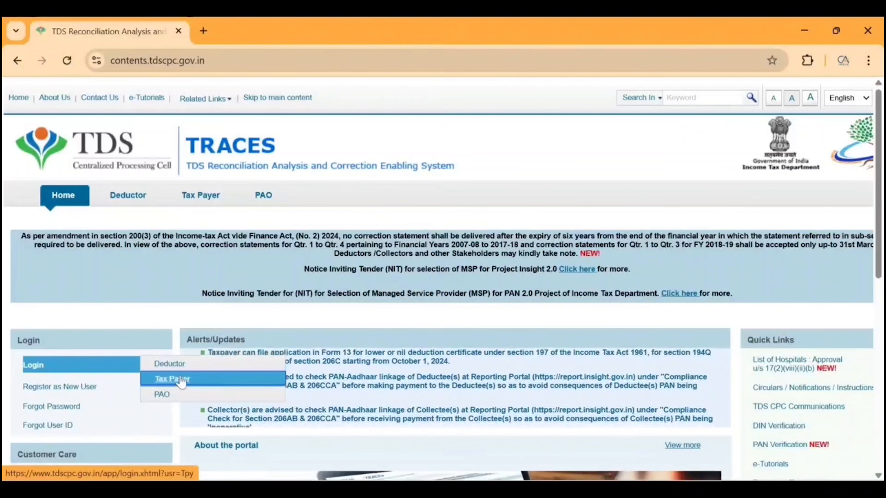
mouse_move(134, 388)
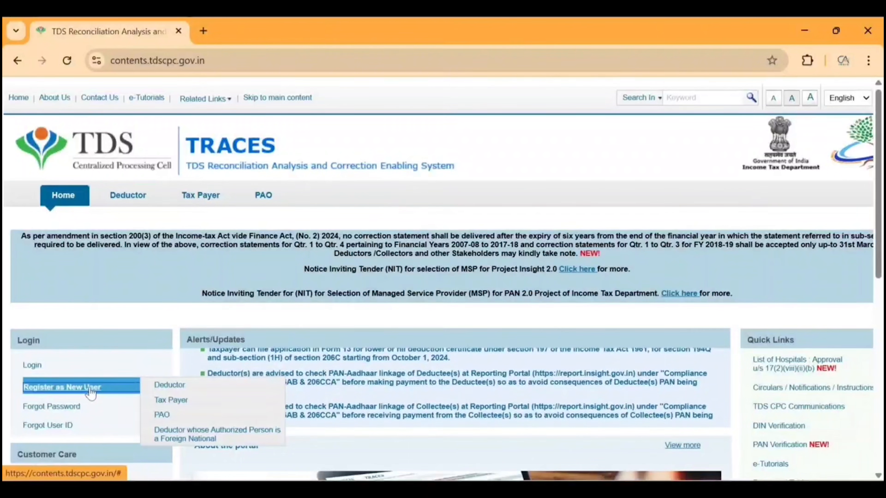
click(167, 400)
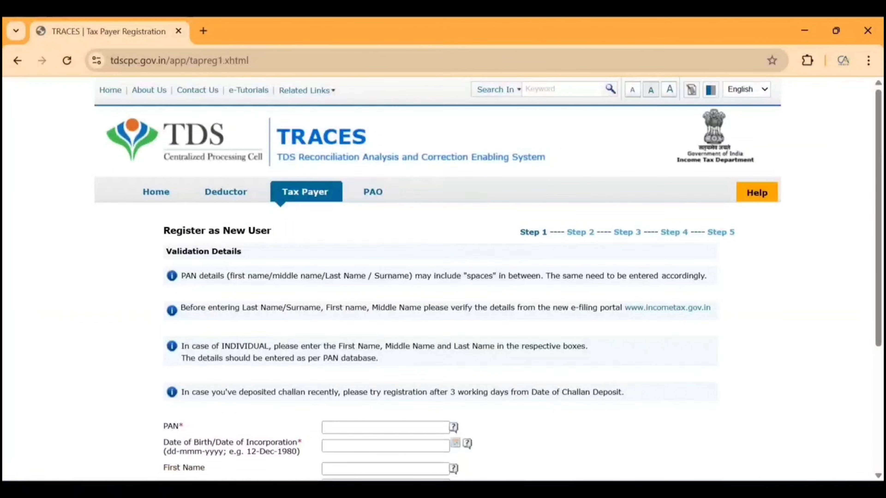
- Enter the tax payer's PAN in the validation details of the registration form
scroll(176, 402, down, 5)
text(L)
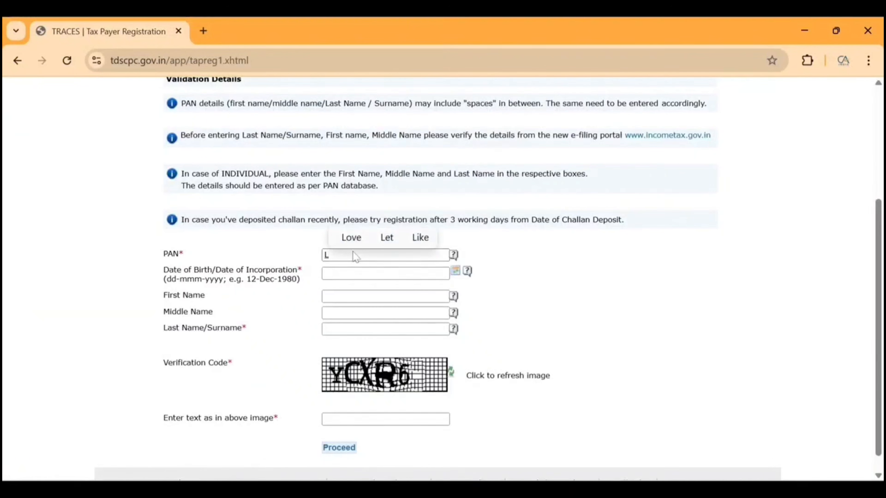
text(****)
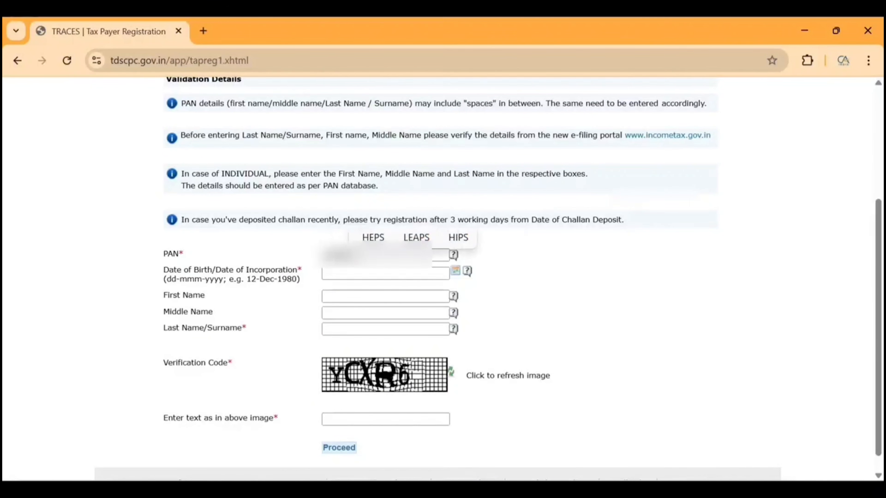
text(*****)
key(Tab)
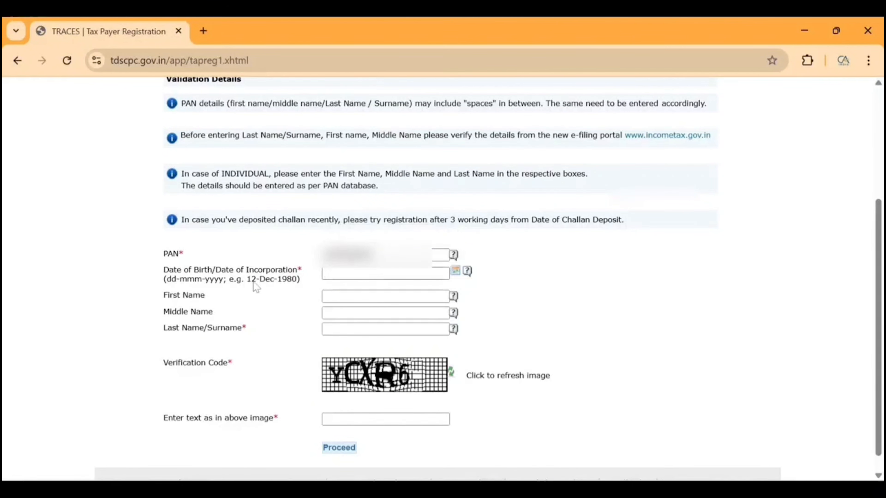
- Fill in the date of birth, first name, surname and image verification code, and proceed with the registration
drag(247, 279, 299, 279)
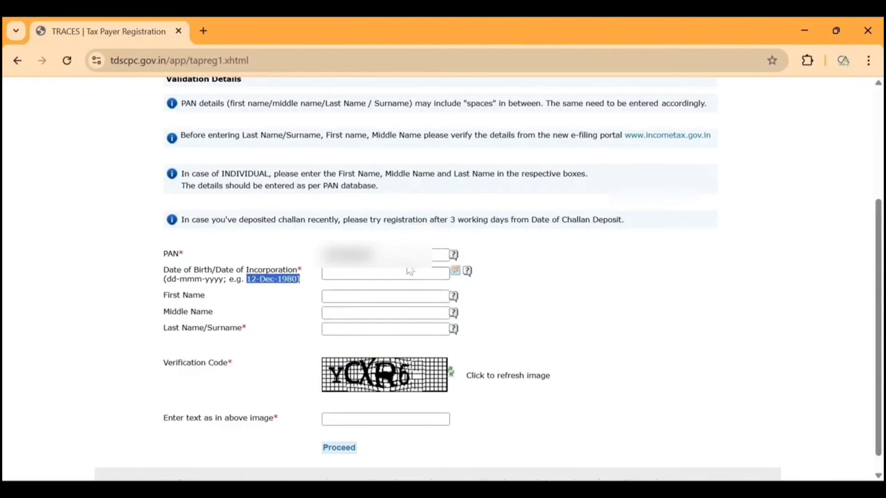
click(454, 273)
click(455, 273)
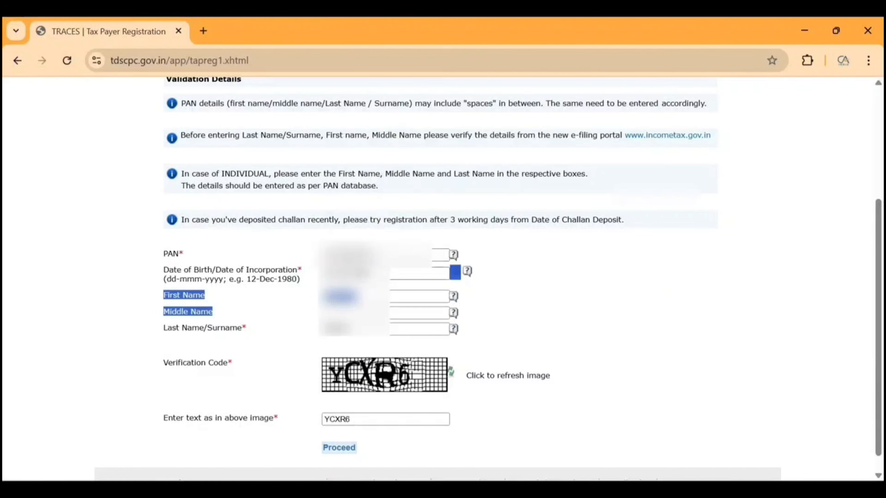
click(284, 294)
click(345, 450)
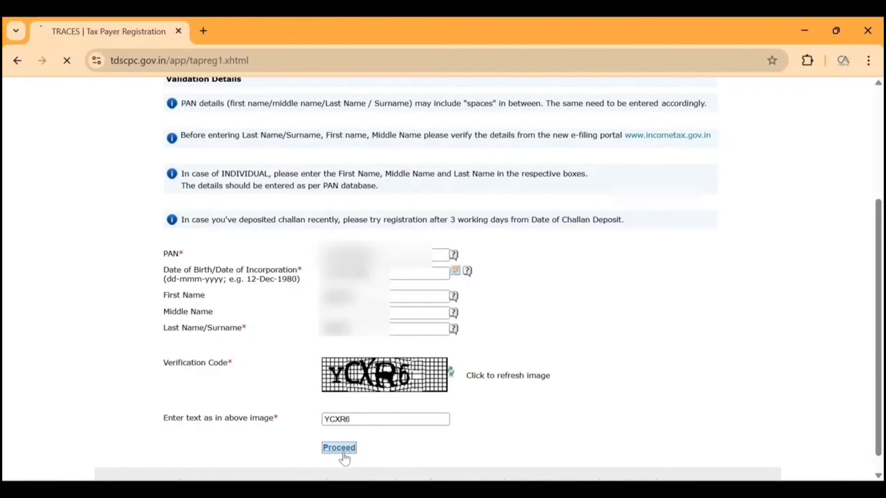
- Highlight the headings of validation options 1 to 4, from TDS/TCS deposited details to Aadhaar/VID authentication
scroll(265, 298, down, 5)
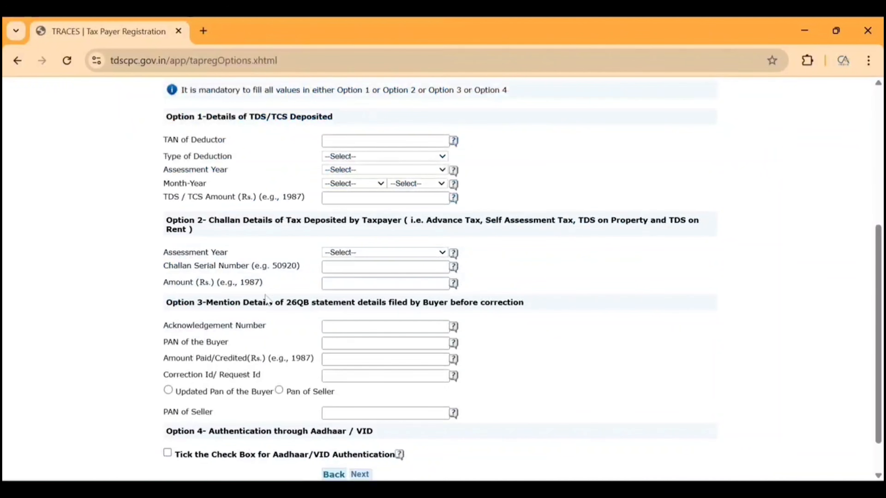
drag(212, 117, 272, 128)
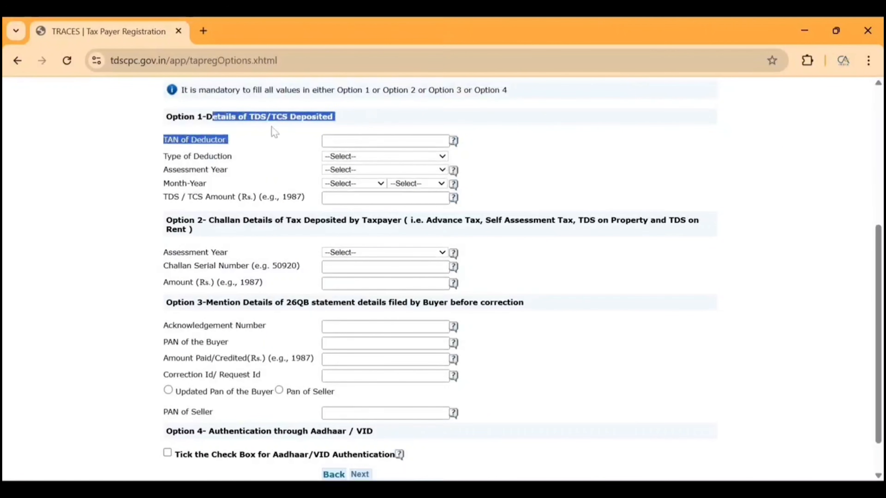
click(272, 128)
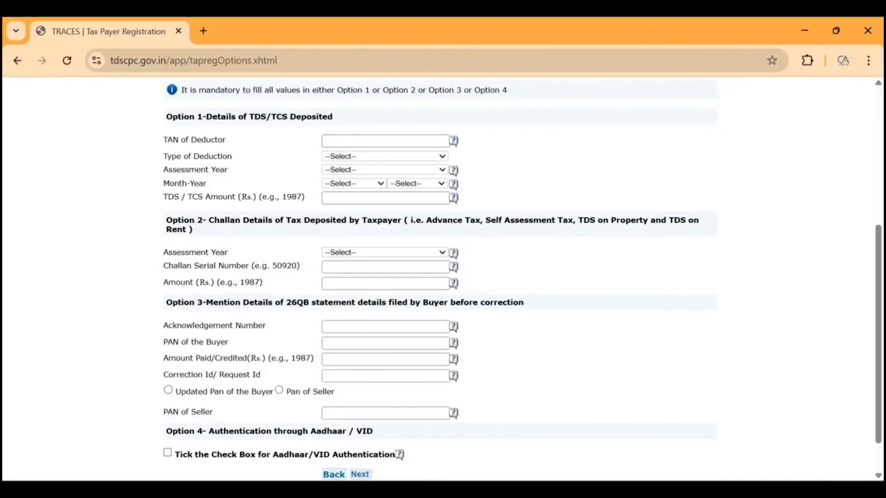
drag(213, 220, 333, 221)
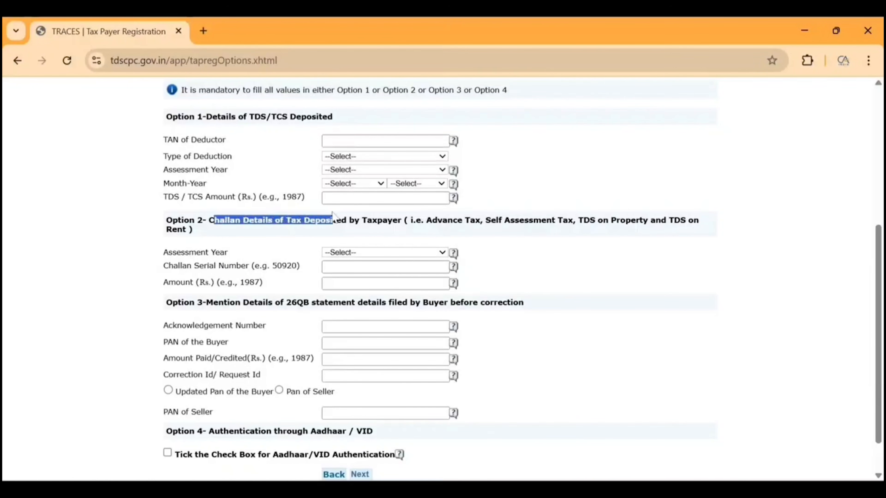
click(272, 239)
drag(213, 302, 228, 302)
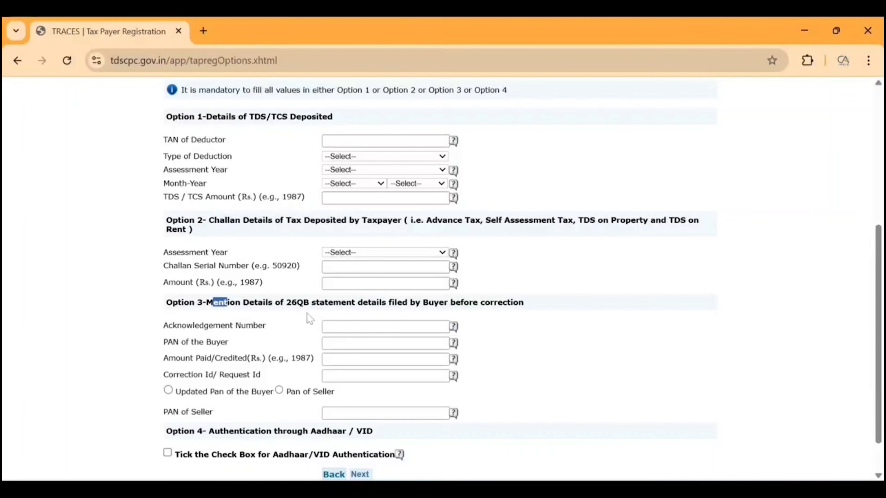
drag(284, 303, 472, 311)
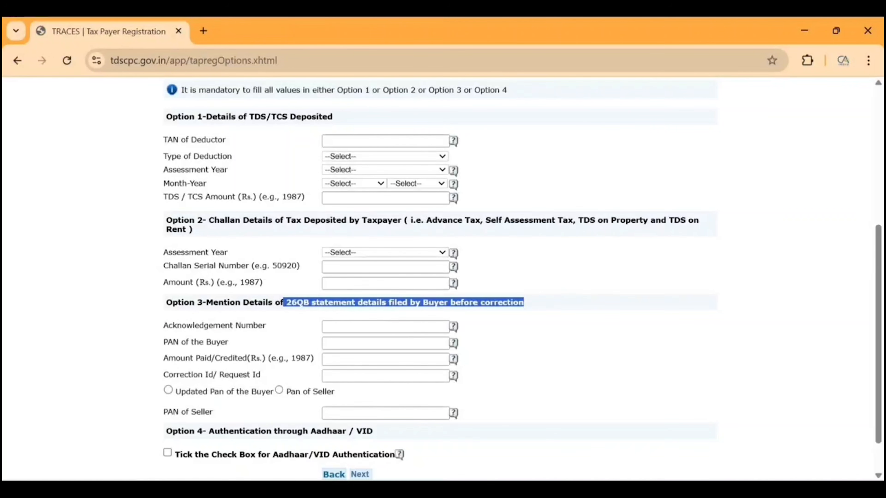
drag(206, 431, 389, 435)
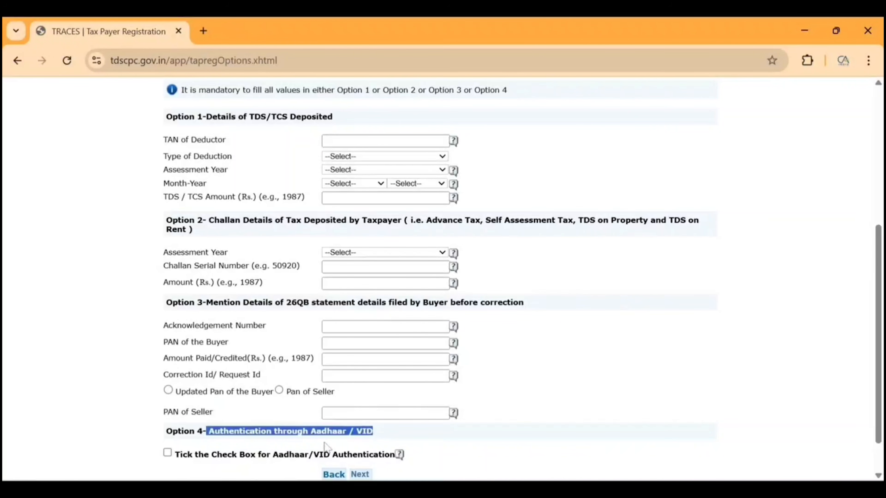
- Choose authentication through Aadhaar, enter the Aadhaar number and the OTP, and submit them
click(167, 453)
click(360, 474)
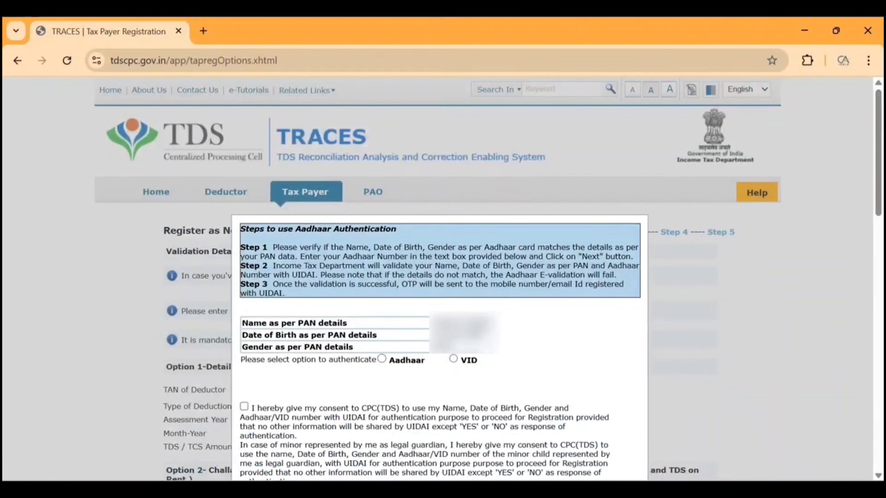
click(382, 359)
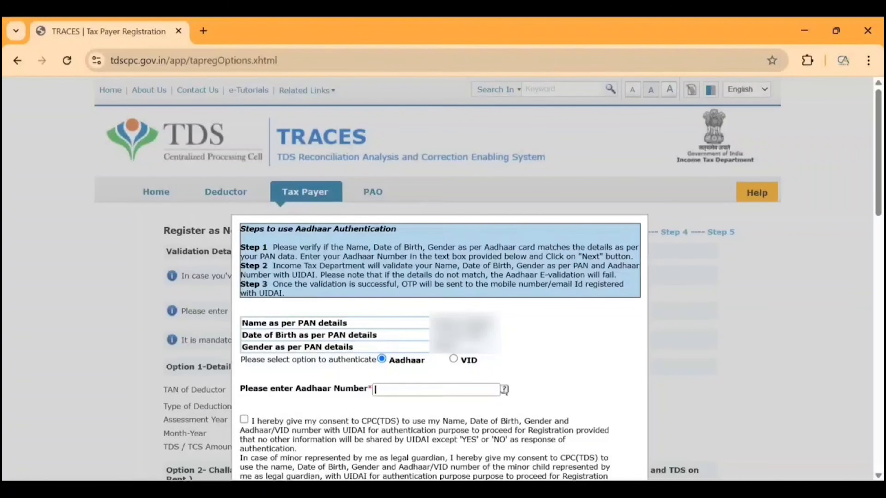
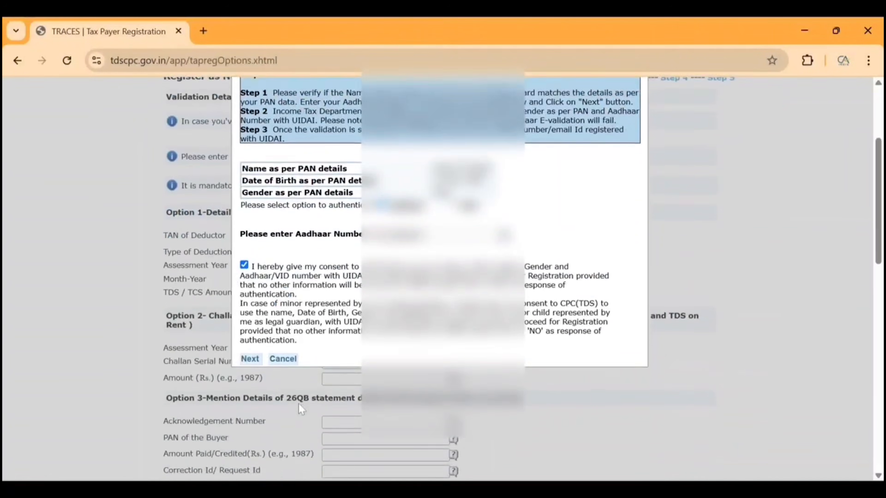
scroll(298, 404, down, 2)
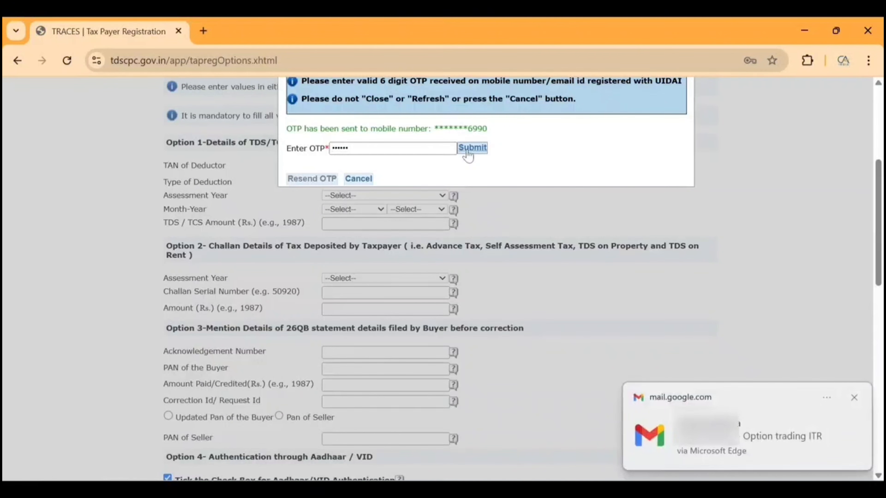
click(468, 150)
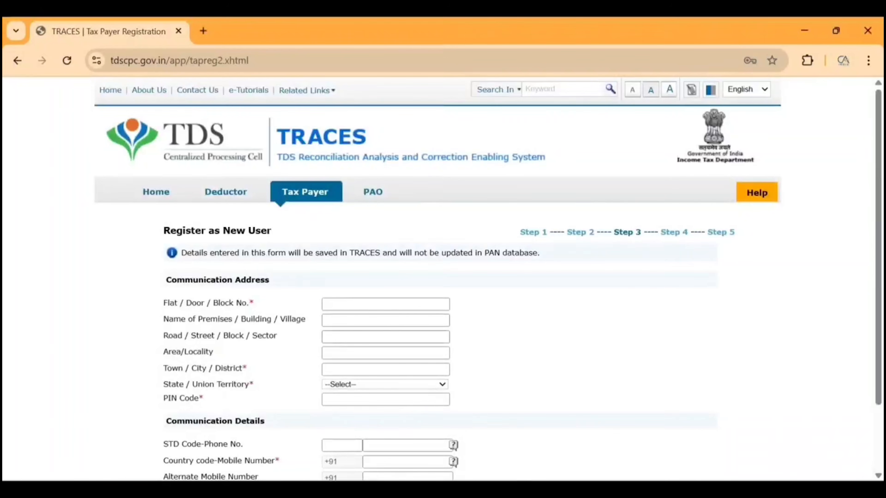
- Fill in the communication address, mobile number and email ID, and continue to the login details
scroll(346, 338, down, 2)
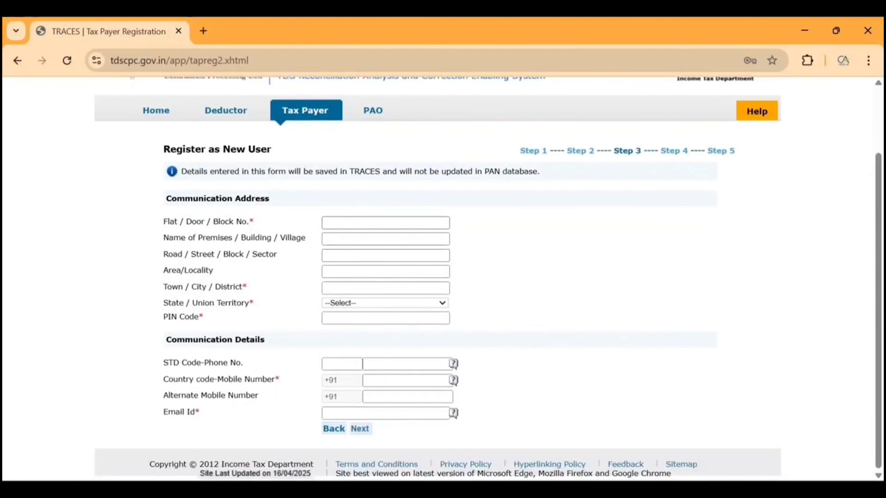
click(349, 223)
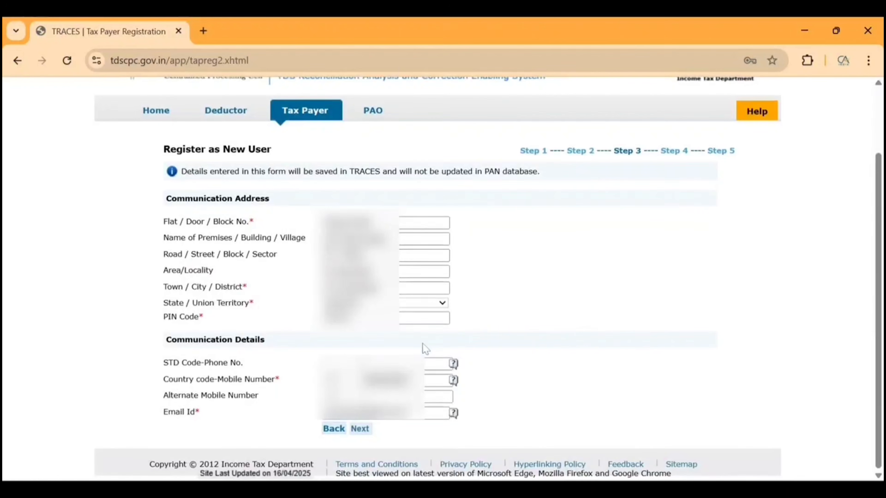
click(361, 431)
- Enter the new account password and repeat it in the confirmation field
click(349, 305)
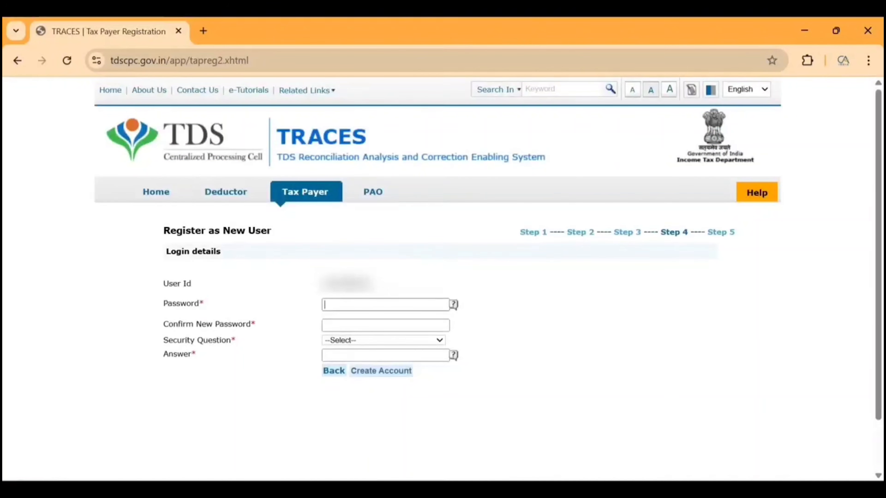
text(••)
key(BackSpace)
key(BackSpace)
key(BackSpace)
key(BackSpace)
key(BackSpace)
key(BackSpace)
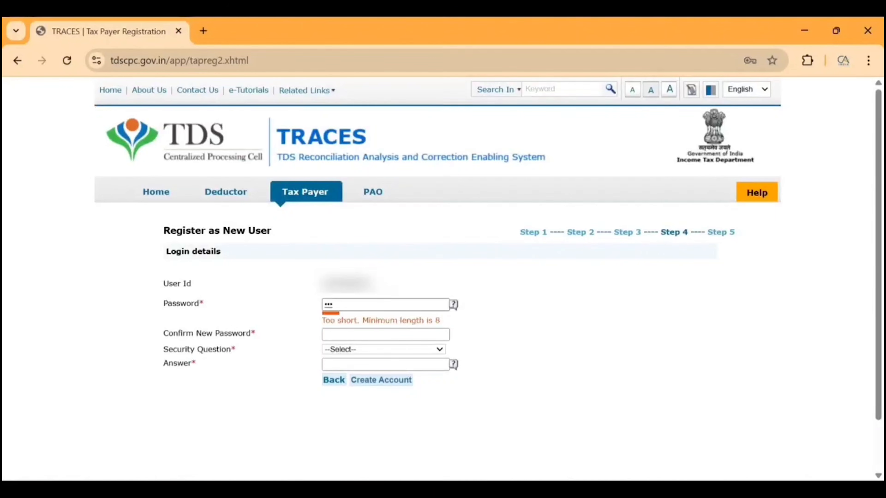
text(•)
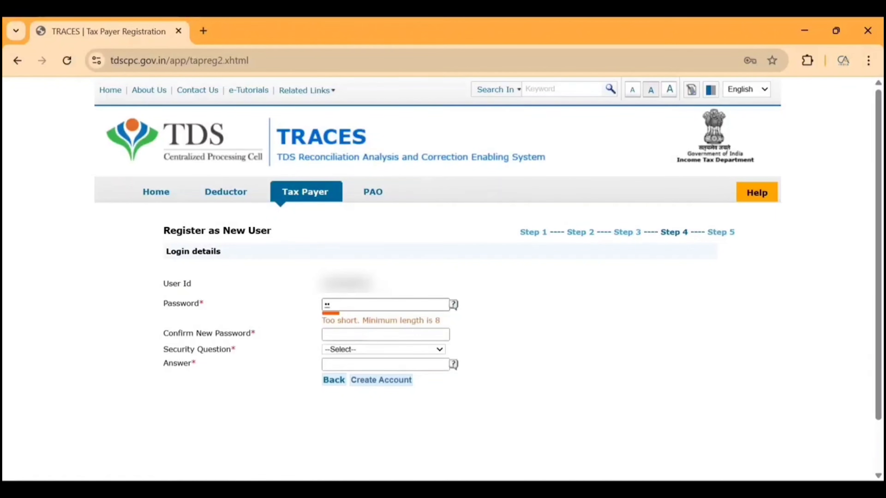
key(BackSpace)
text(••••••)
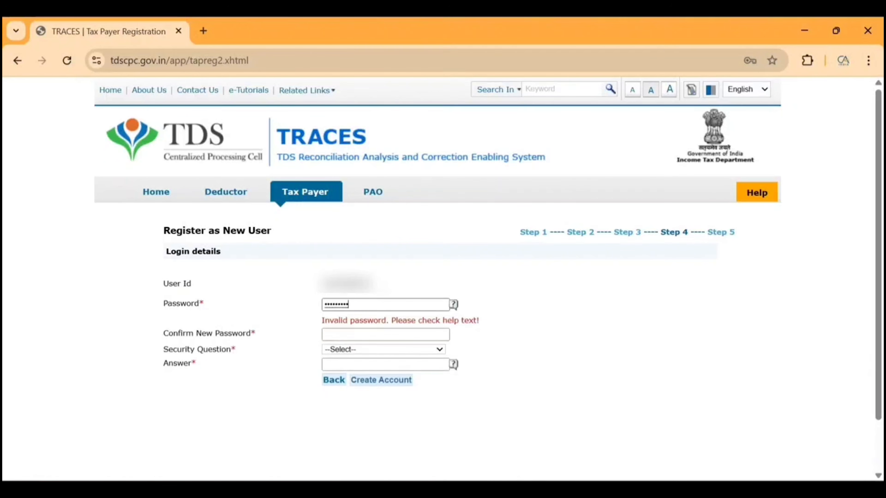
text(•)
key(ctrl+v)
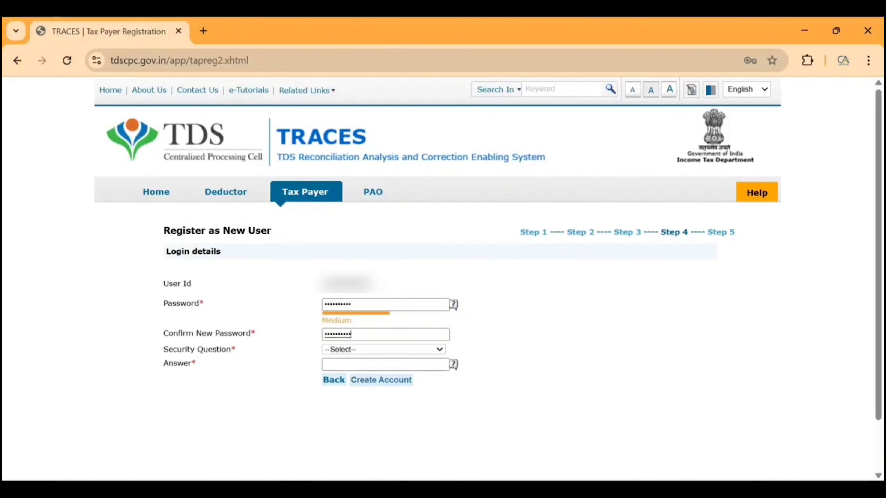
- Select the childhood nickname security question, enter its answer, create the account and confirm the registration details
click(356, 350)
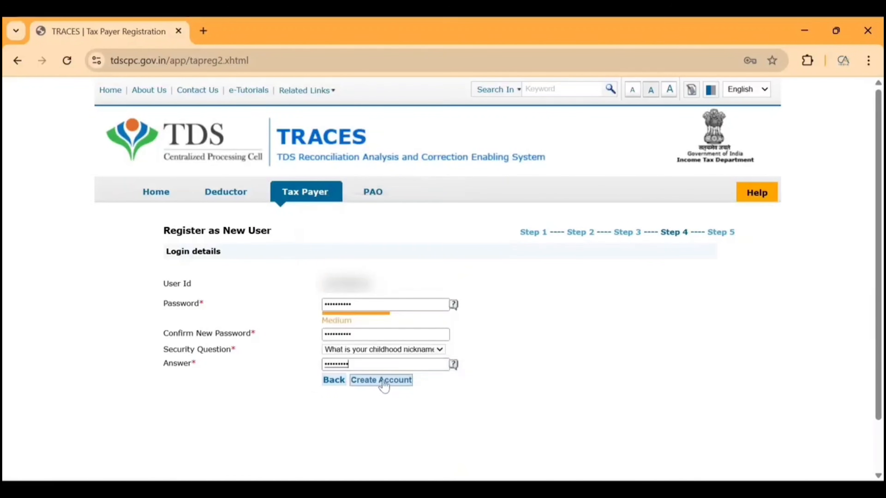
click(382, 381)
scroll(443, 279, down, 3)
scroll(443, 279, down, 10)
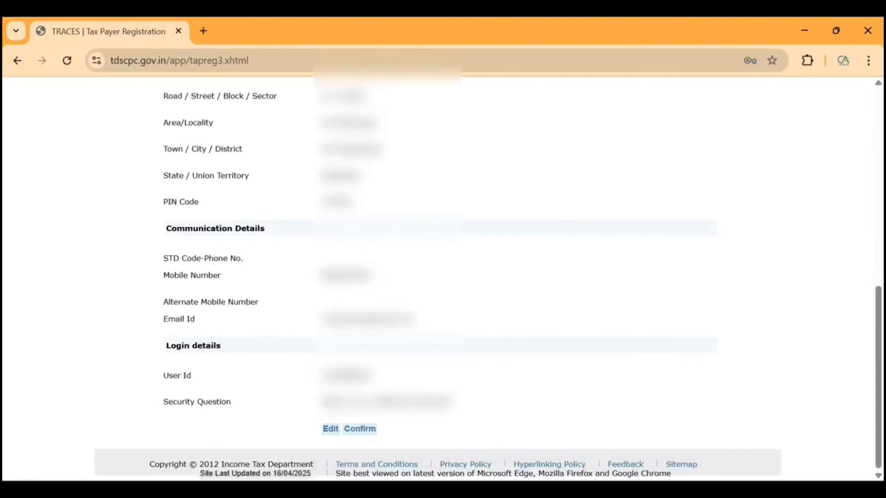
click(367, 432)
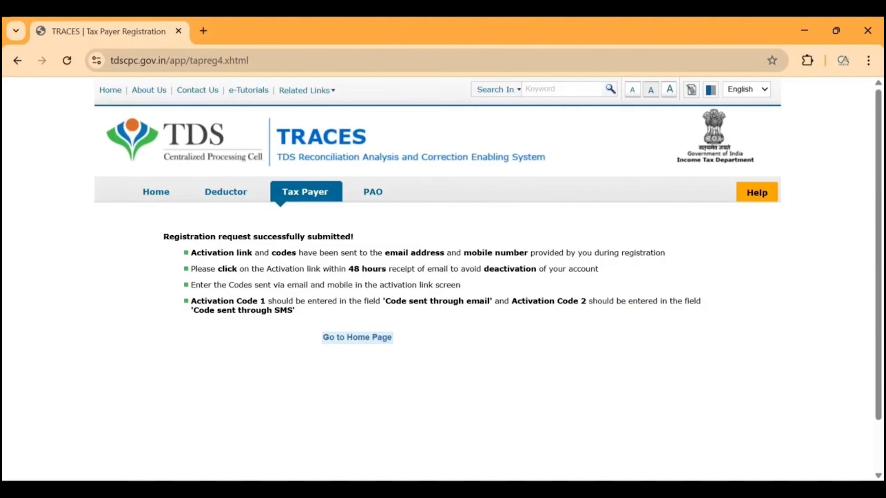
- Highlight the instructions on where to enter Activation Code 1 and Activation Code 2
drag(207, 301, 242, 301)
drag(428, 301, 488, 310)
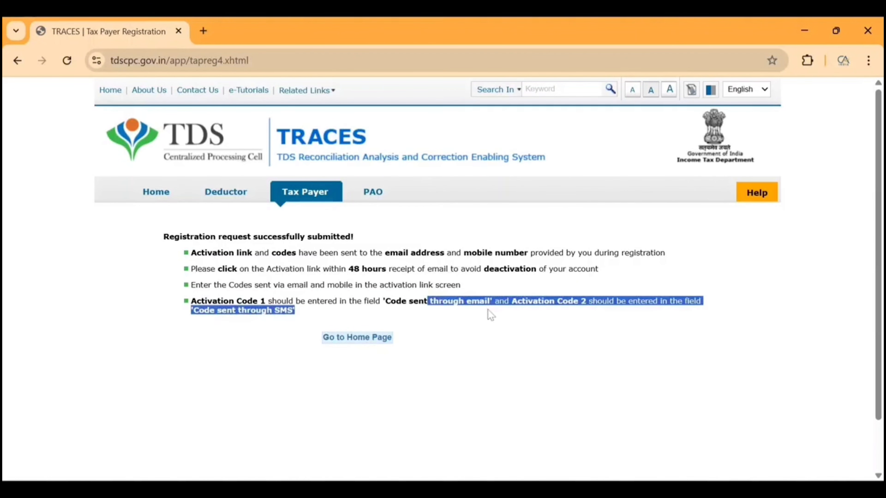
click(234, 322)
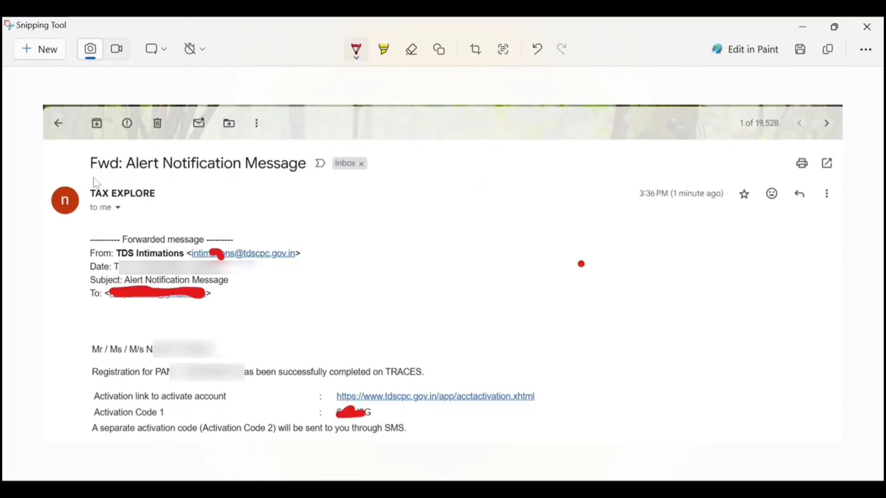
- In the Snipping Tool capture of the activation email, underline the start of the subject and circle the sender's address in red
drag(91, 177, 162, 172)
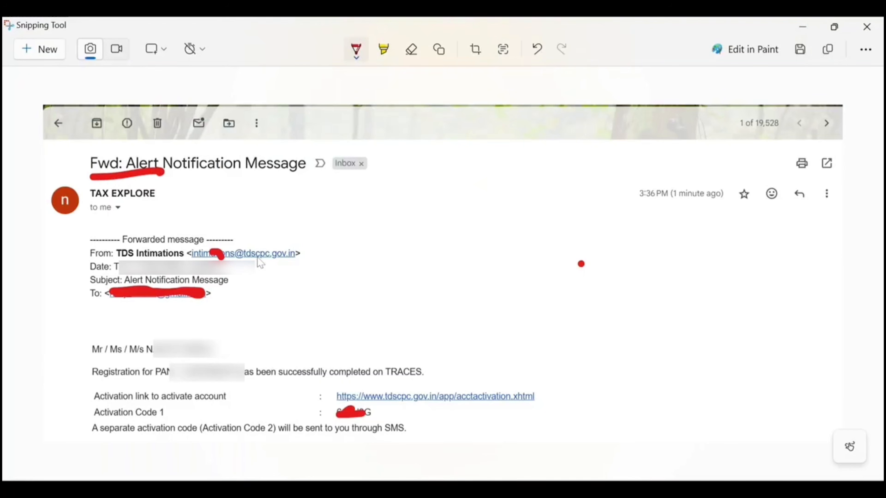
mouse_move(278, 264)
mouse_down()
mouse_move(372, 245)
mouse_move(263, 282)
mouse_move(296, 279)
mouse_up()
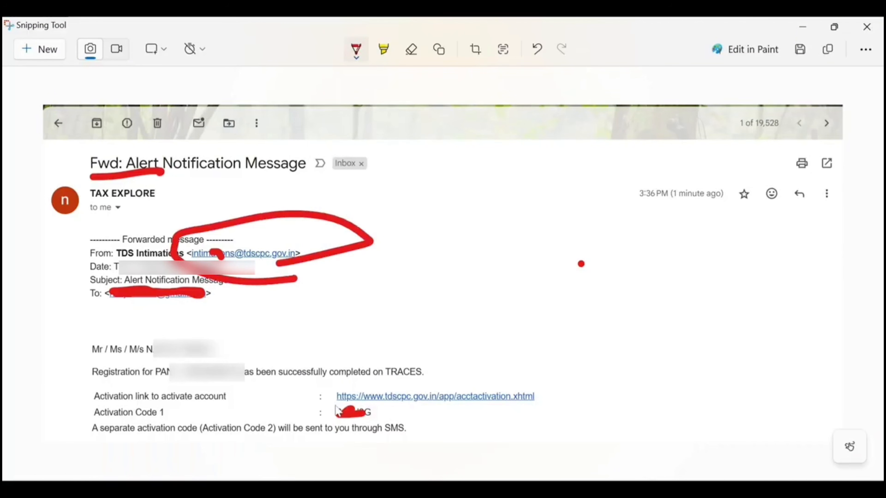
- Mark the activation link, Activation Code 1 and the SMS note about Activation Code 2 in red on the email capture
mouse_move(335, 406)
mouse_down()
mouse_move(529, 405)
mouse_move(406, 373)
mouse_move(271, 405)
mouse_move(394, 406)
mouse_up()
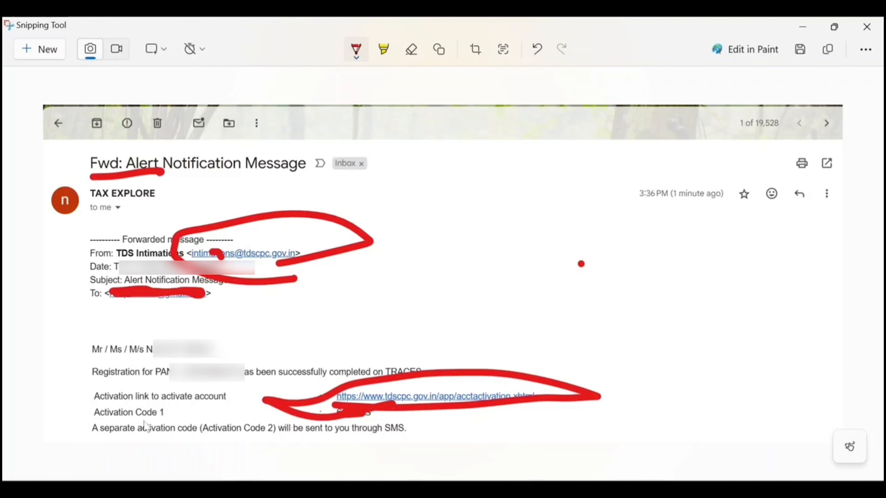
drag(141, 421, 209, 410)
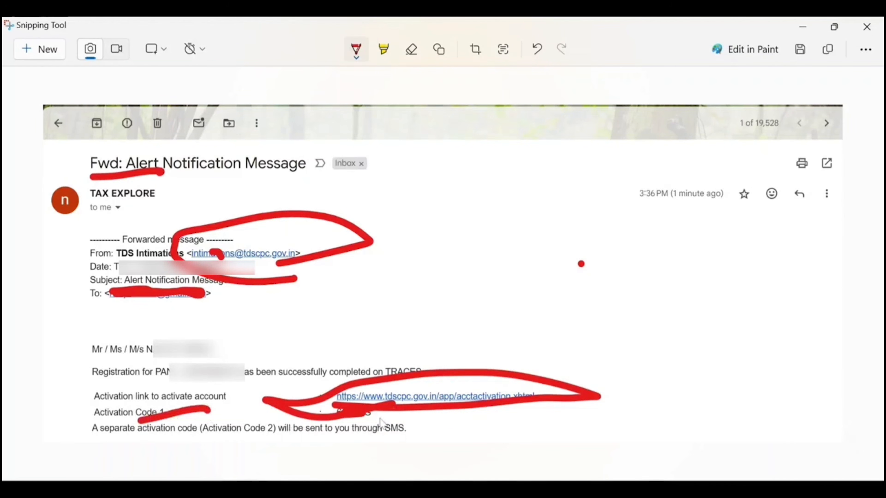
drag(382, 417, 318, 440)
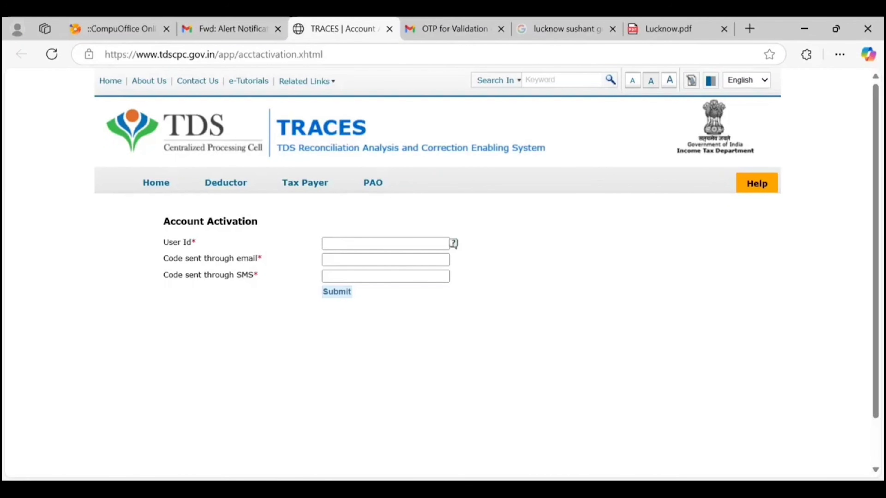
- Enter the user ID, email activation code and SMS activation code on the Account Activation page, submit them and highlight the confirmation
text(***)
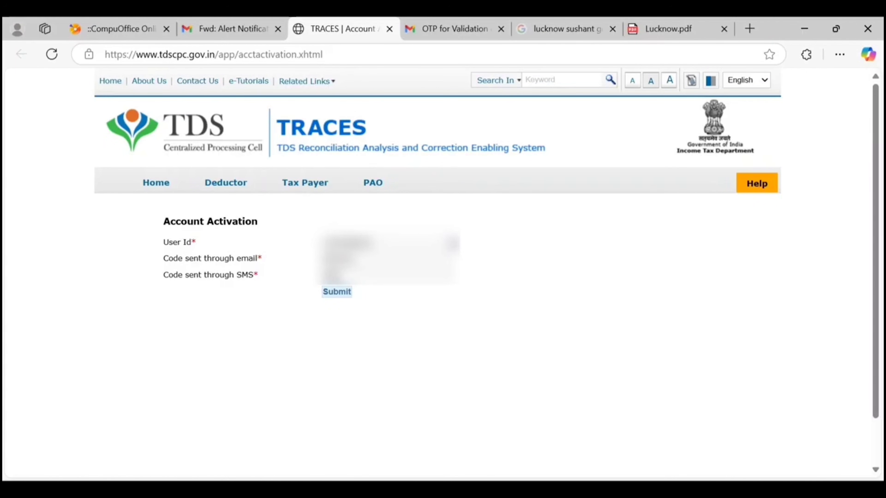
click(336, 292)
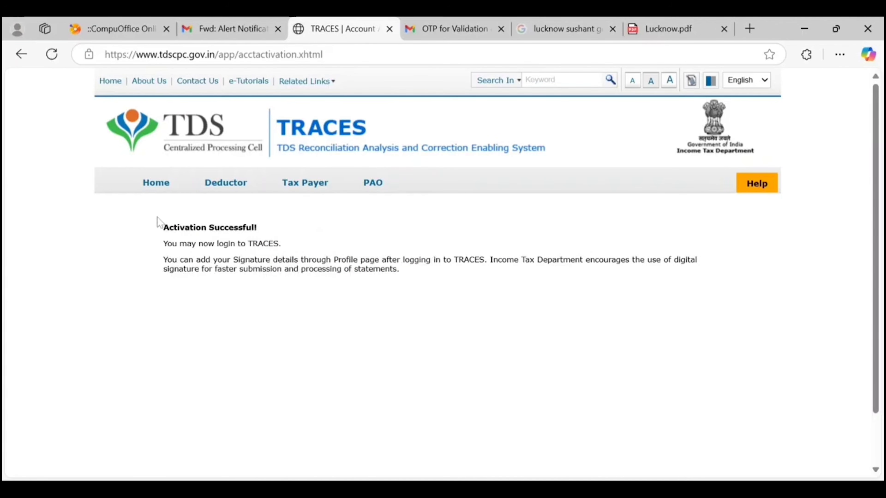
drag(159, 223, 242, 229)
click(290, 248)
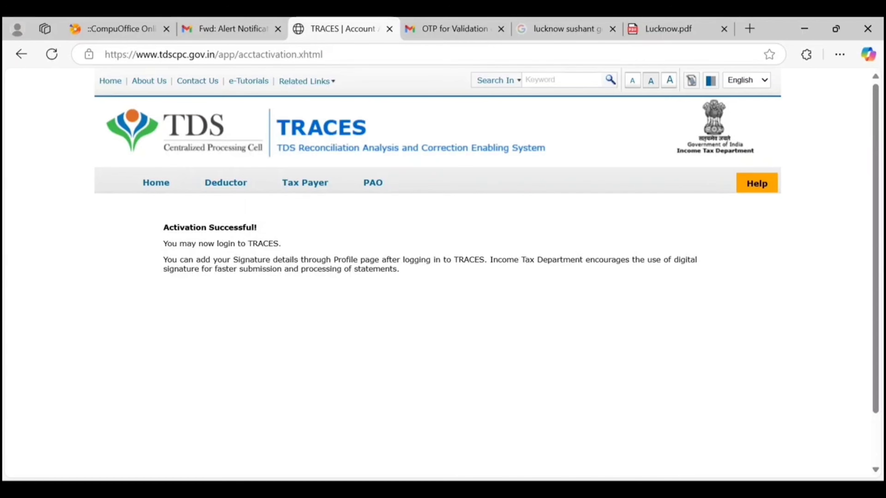
- Open the Tax Payer login from the TRACES home page, enter the account password and image verification text, and log in
click(159, 182)
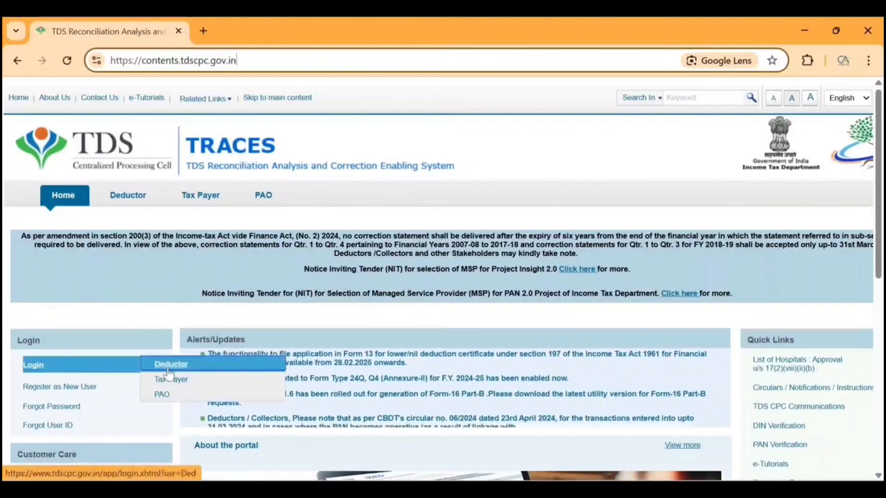
click(185, 380)
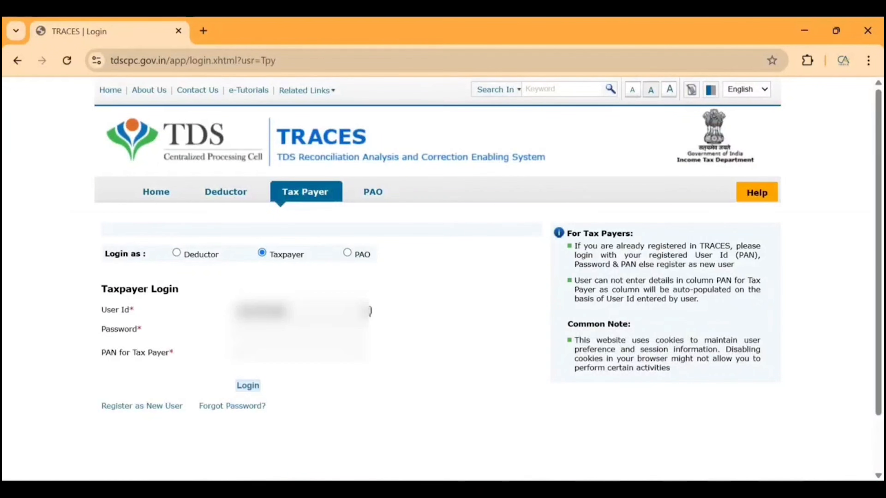
key(Tab)
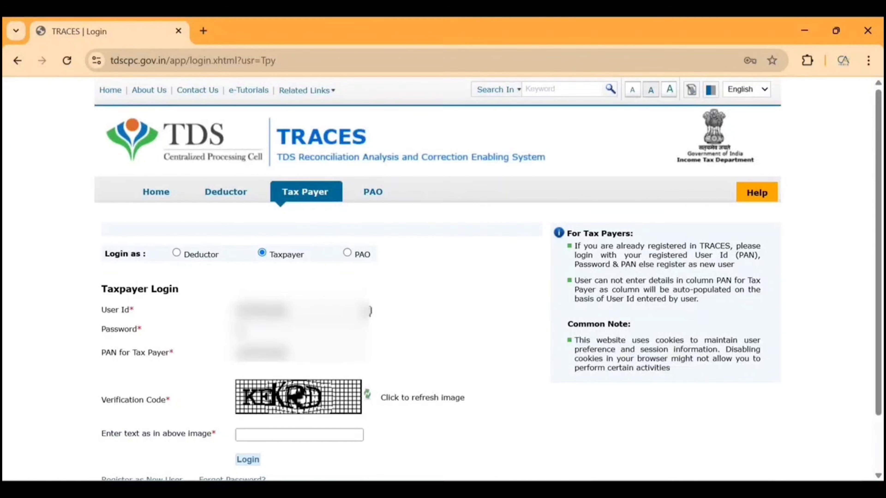
text(••••••)
key(Tab)
key(Tab)
key(Tab)
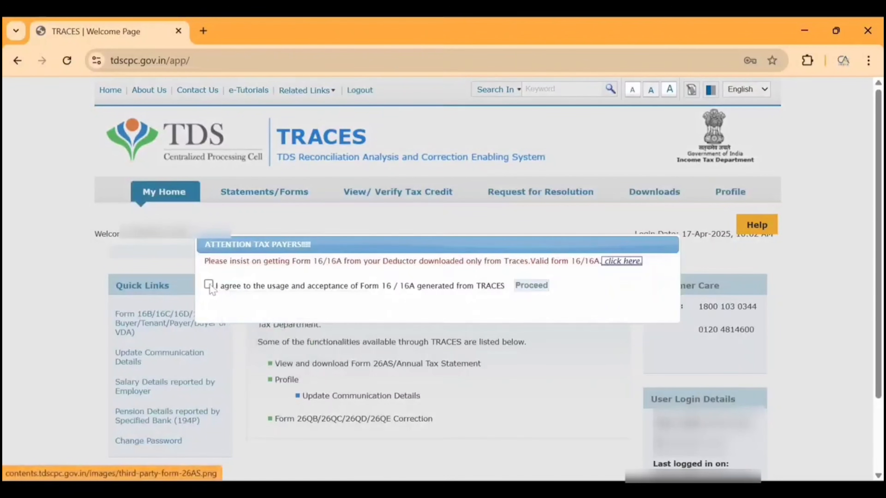
- Agree to the usage and acceptance of Form 16 / 16A generated from TRACES and proceed
click(209, 285)
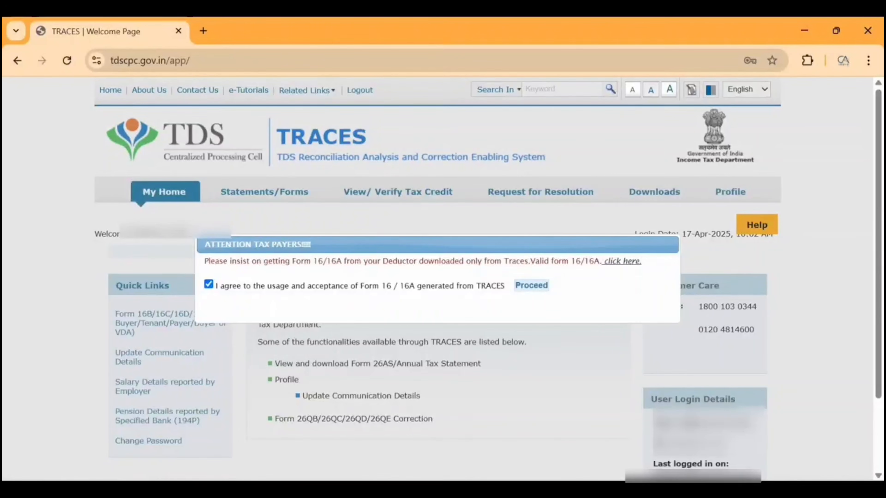
drag(300, 286, 396, 285)
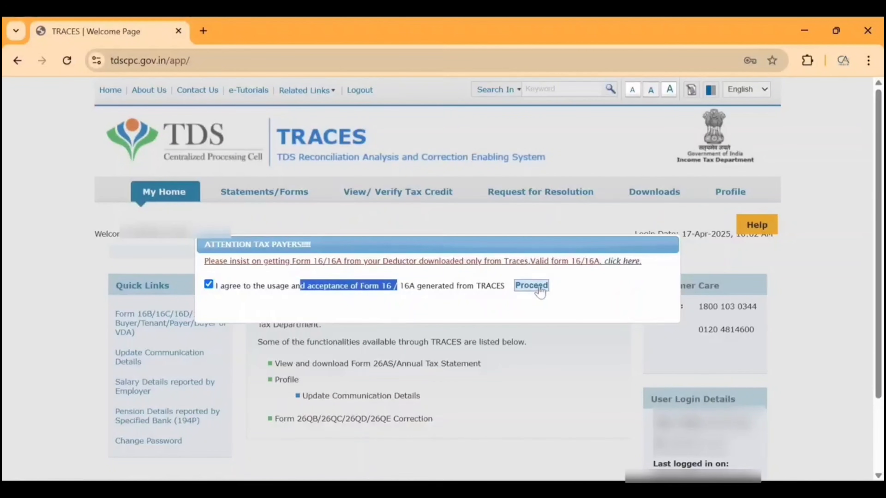
click(531, 286)
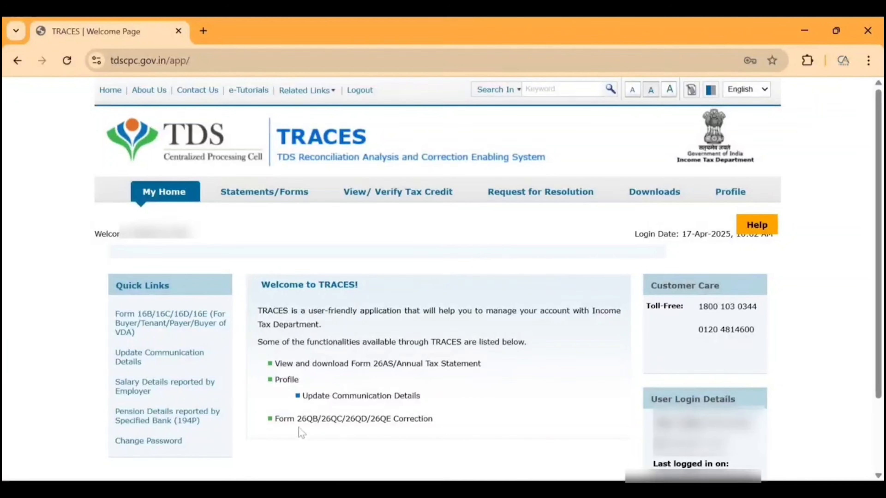
- Open the Form 16B/16C/16D/16E download request and set form type 26QB and assessment year 2025-26
click(167, 330)
scroll(271, 390, down, 3)
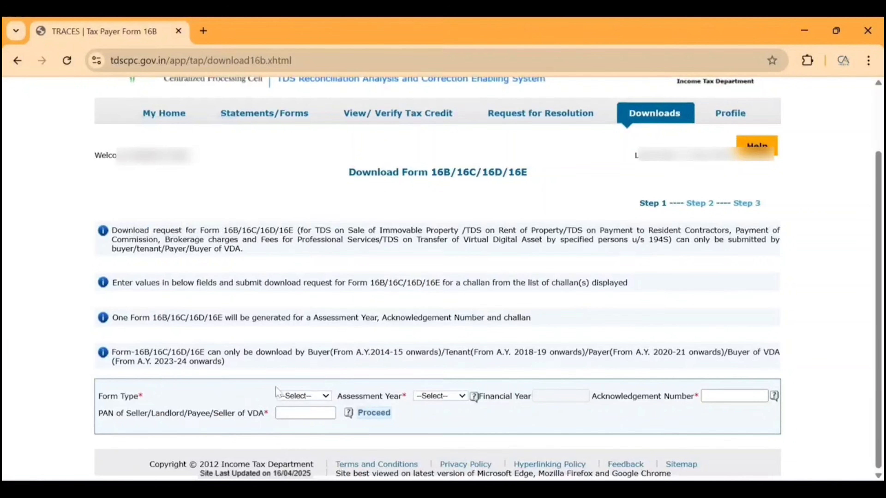
click(296, 398)
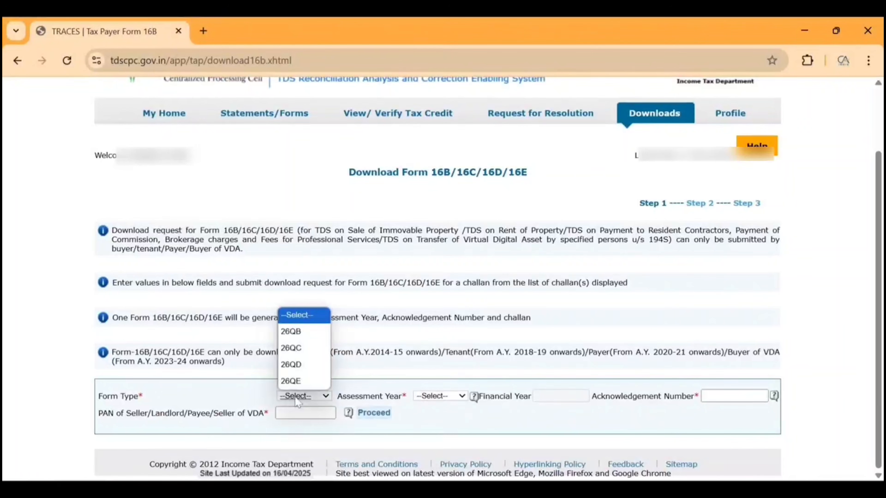
click(297, 400)
click(309, 395)
click(291, 332)
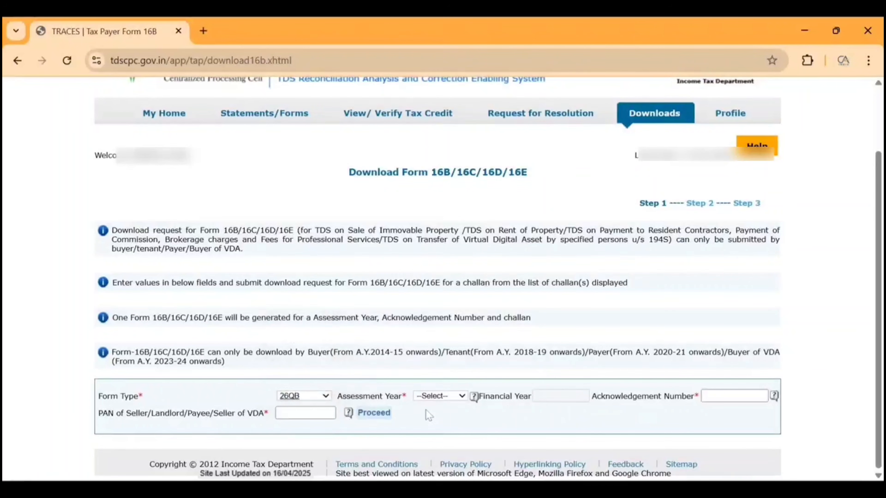
click(461, 397)
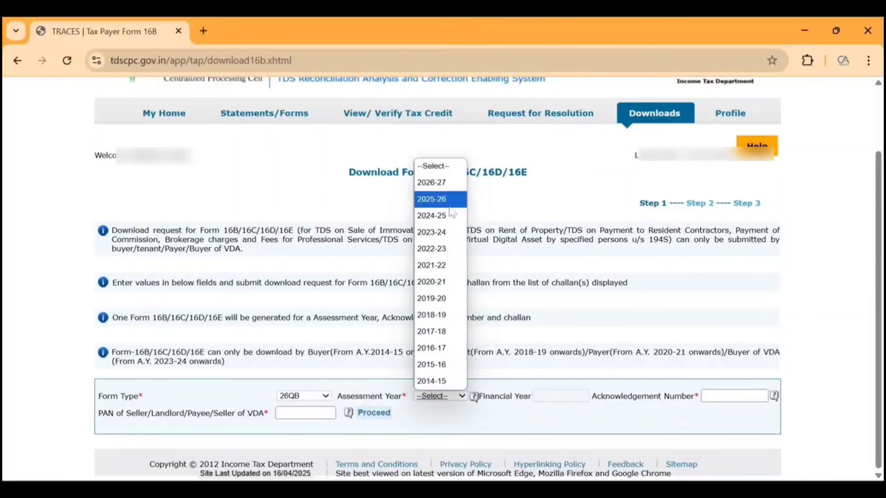
click(441, 199)
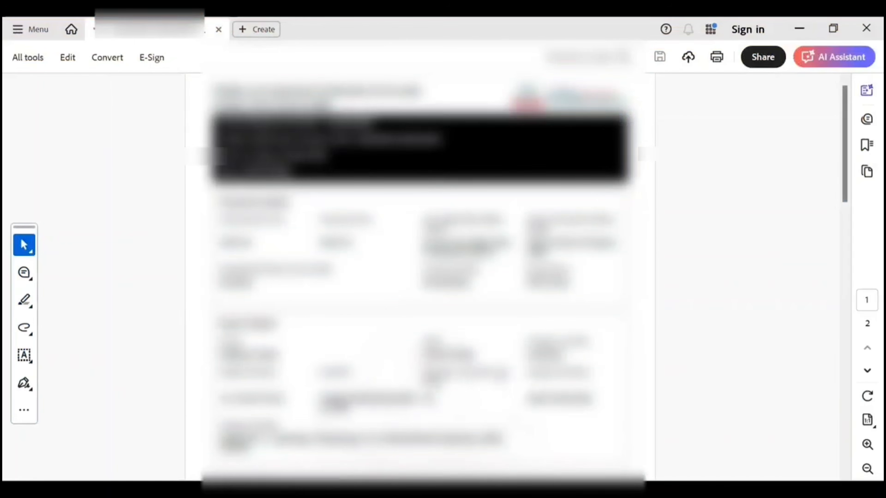
- Copy the acknowledgement number and the seller's PAN from the Form 26QB challan PDF into the download request and proceed
scroll(420, 272, down, 5)
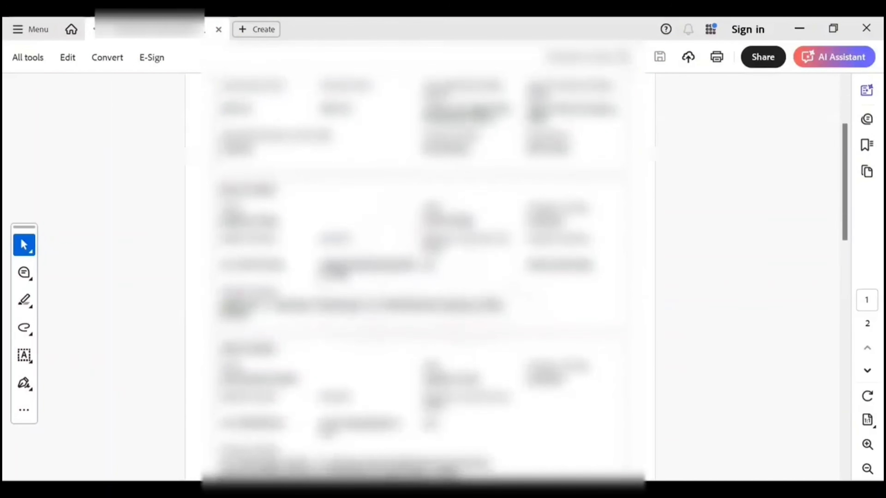
scroll(420, 272, up, 4)
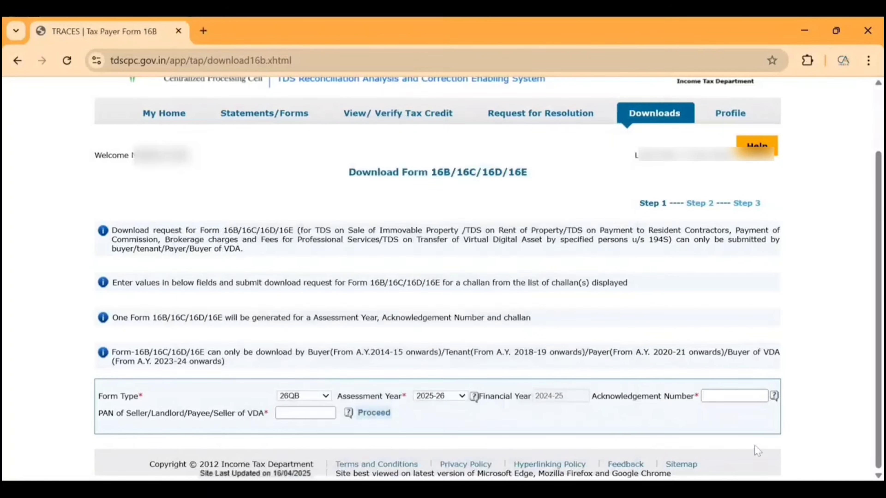
click(734, 397)
key(ctrl+v)
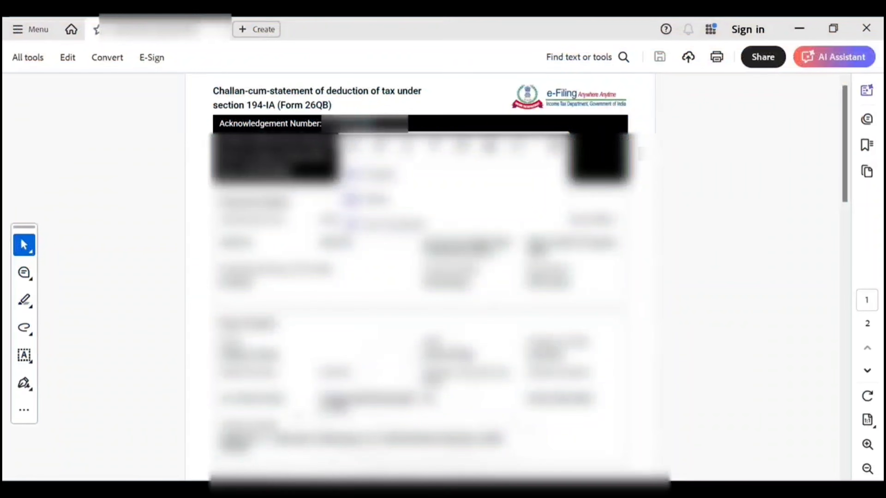
scroll(419, 245, down, 5)
double_click(450, 288)
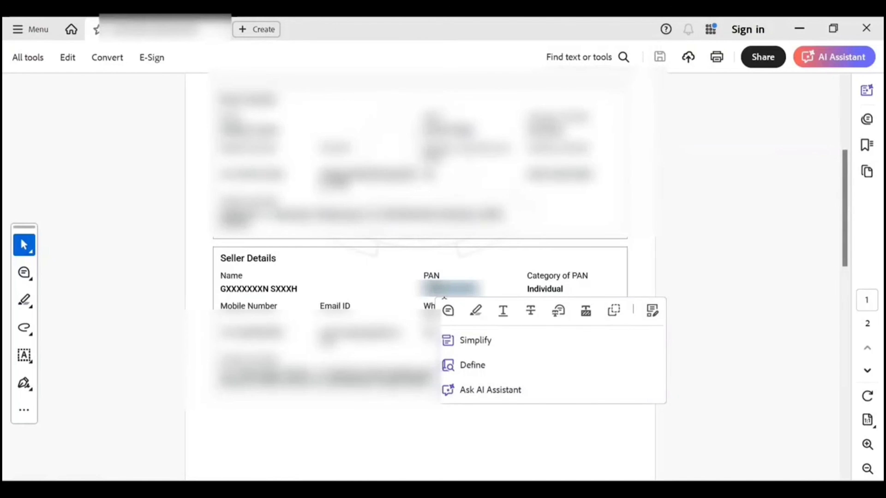
click(462, 298)
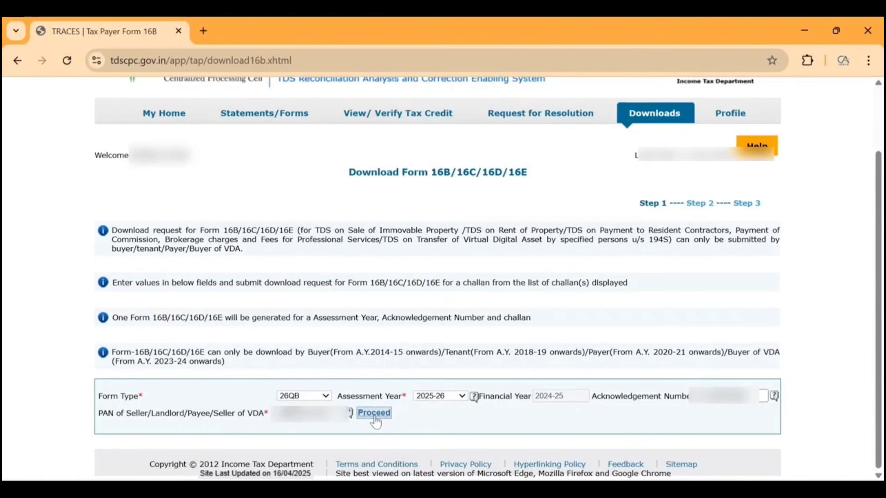
click(370, 415)
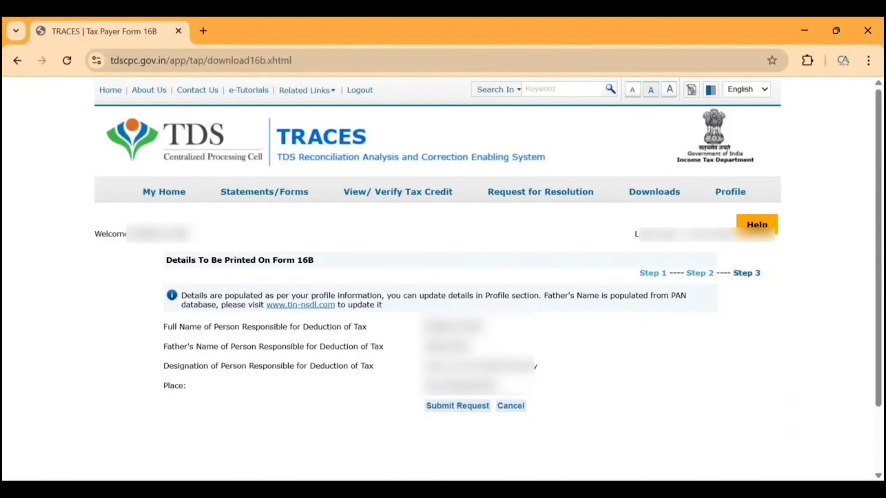
- Submit the Form 16B download request and highlight its request number and the reference to Requested Downloads
drag(281, 316, 535, 332)
click(383, 327)
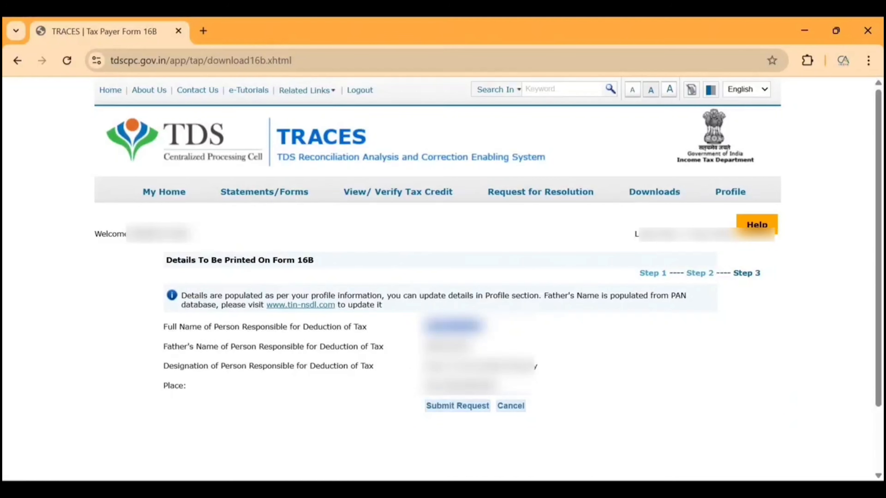
click(450, 407)
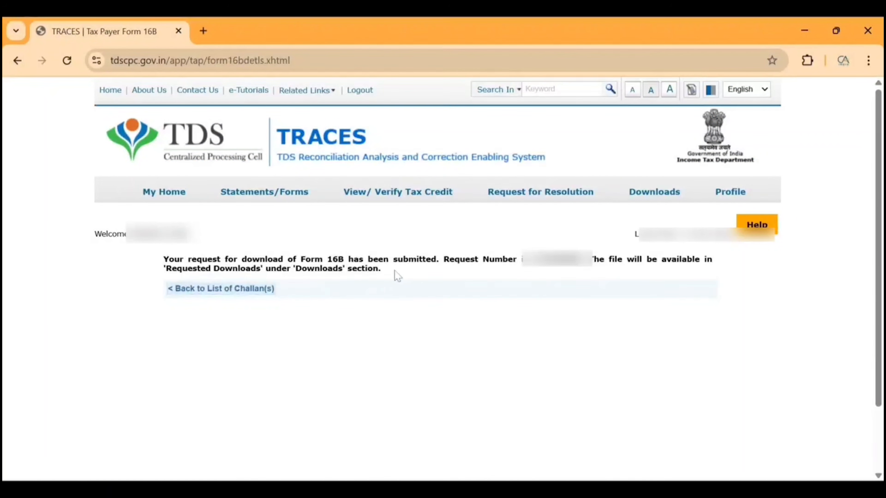
double_click(556, 259)
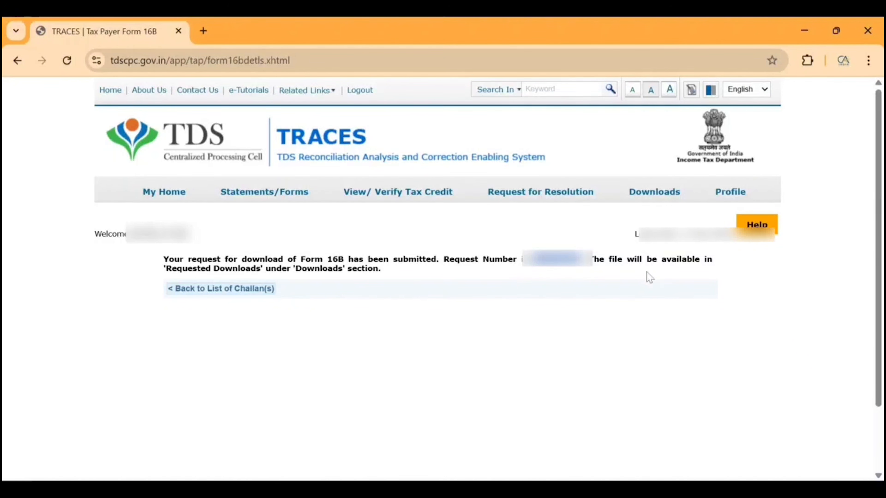
drag(198, 268, 240, 269)
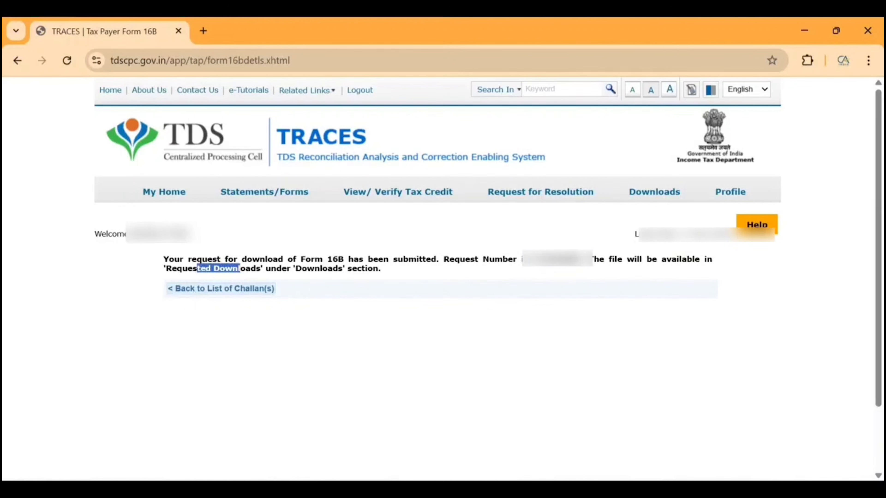
- Open the requested downloads, view all requests and select the Form 16B request row
mouse_move(662, 194)
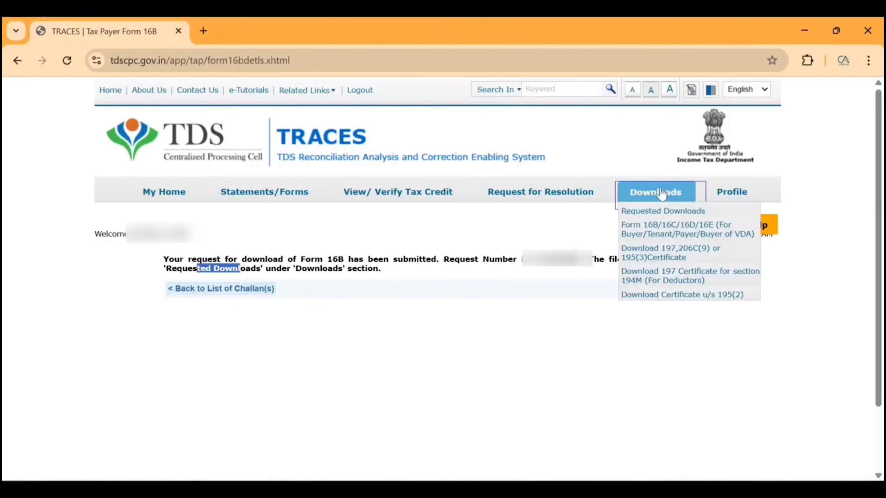
click(662, 213)
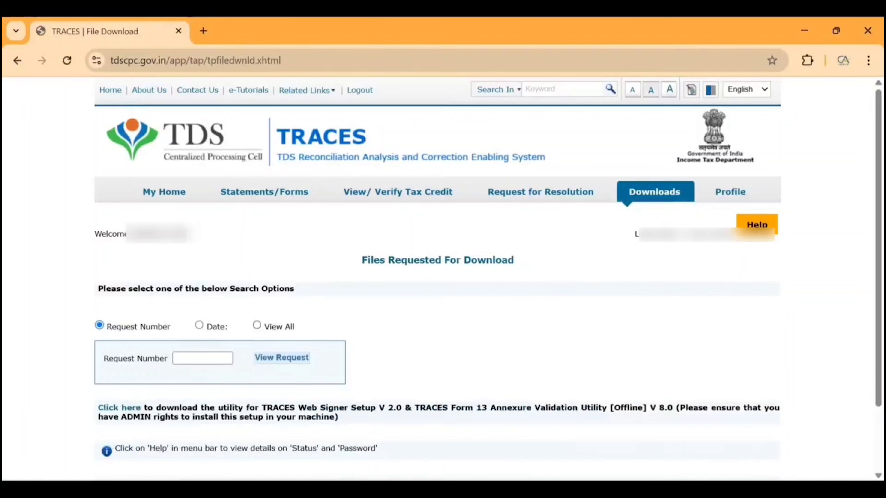
click(257, 326)
scroll(266, 326, down, 2)
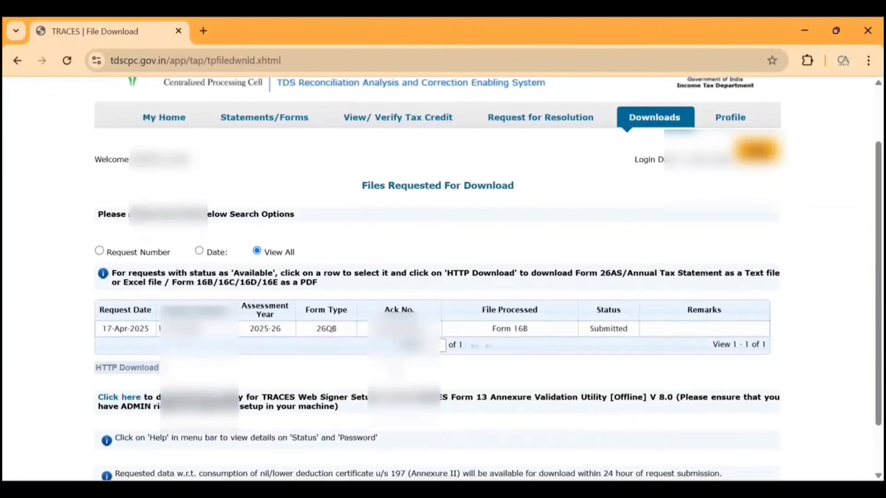
click(516, 333)
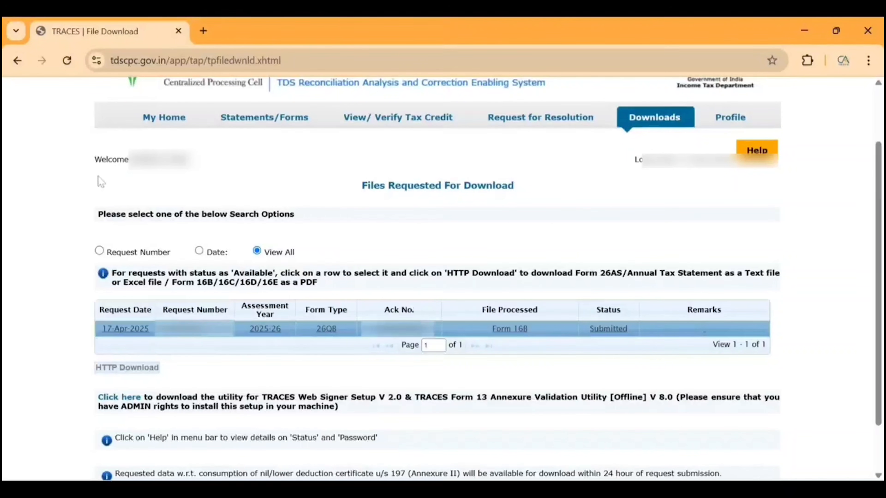
- Return to the taxpayer home page, proceed past the Form 16/16A notice and reopen the requested downloads
click(165, 118)
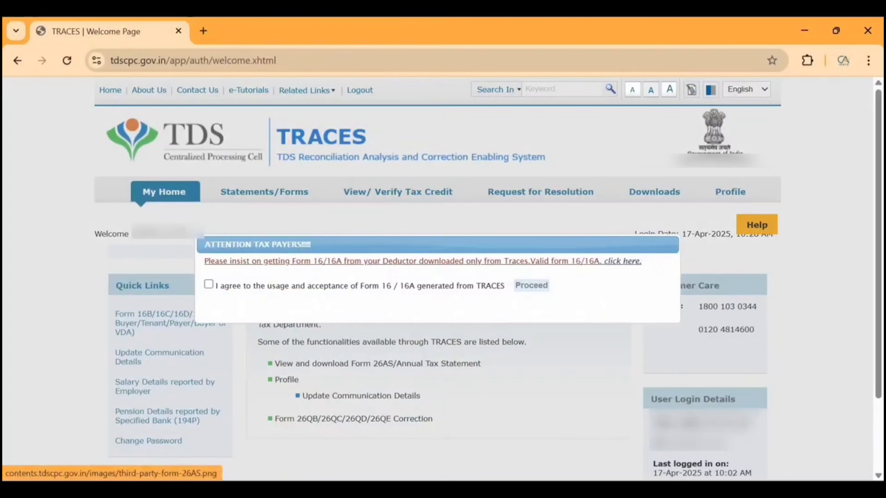
click(531, 286)
mouse_move(652, 192)
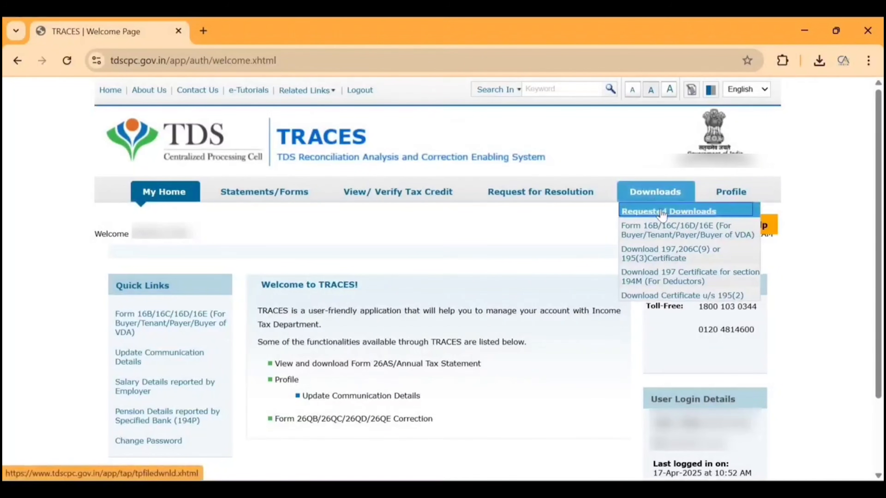
click(660, 210)
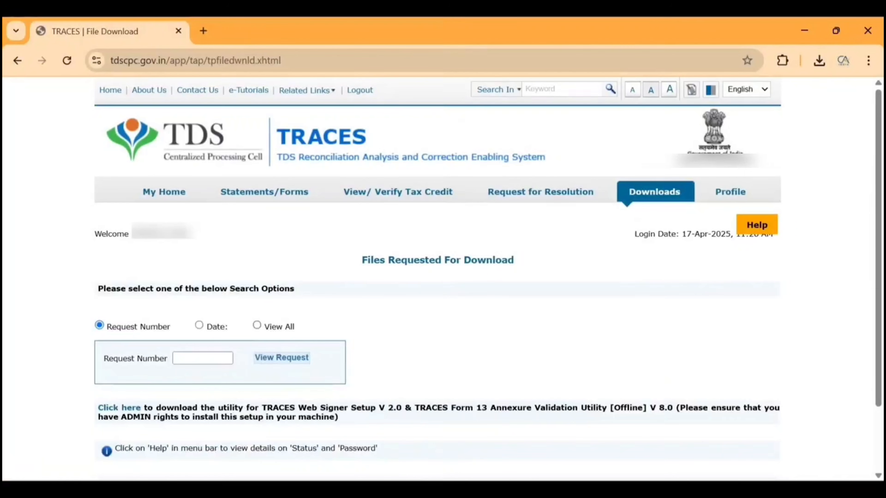
- View all requested downloads, select the first available Form 16B request and save its file through HTTP Download
click(257, 326)
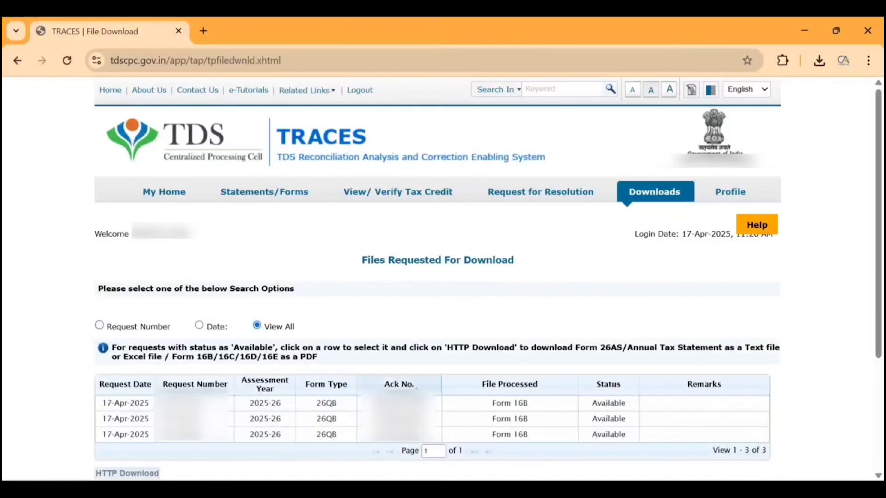
scroll(640, 381, down, 1)
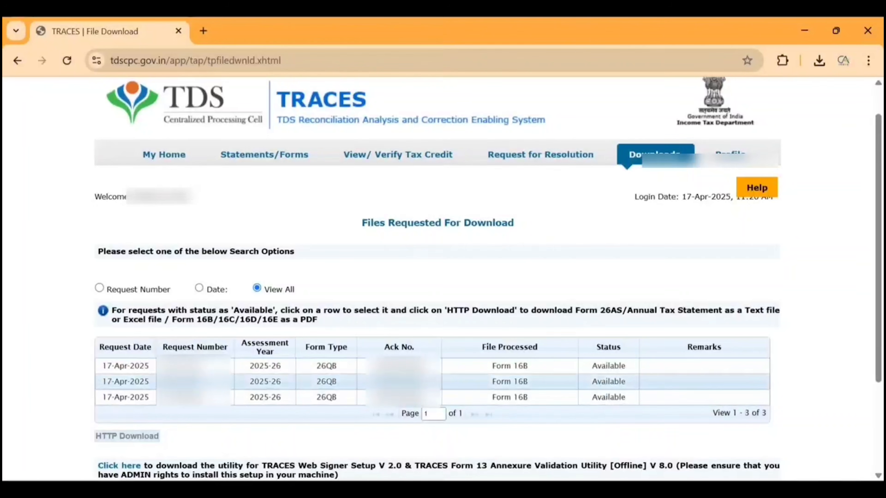
click(572, 369)
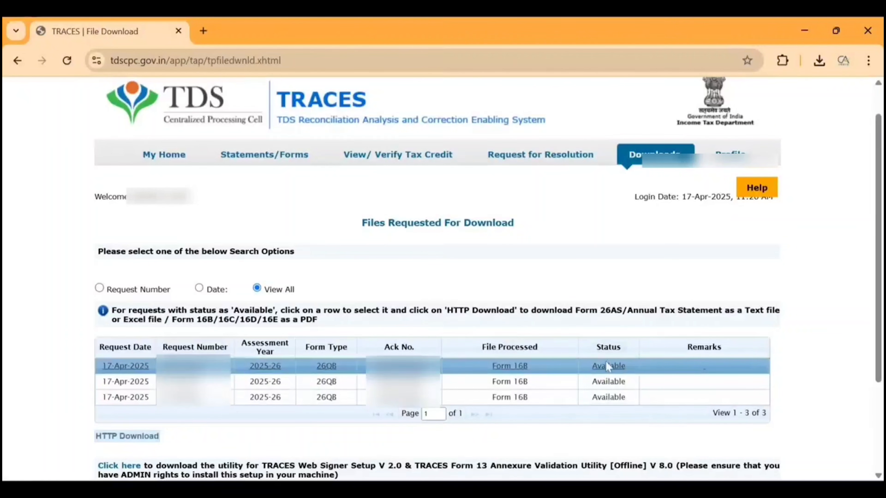
click(115, 438)
click(767, 455)
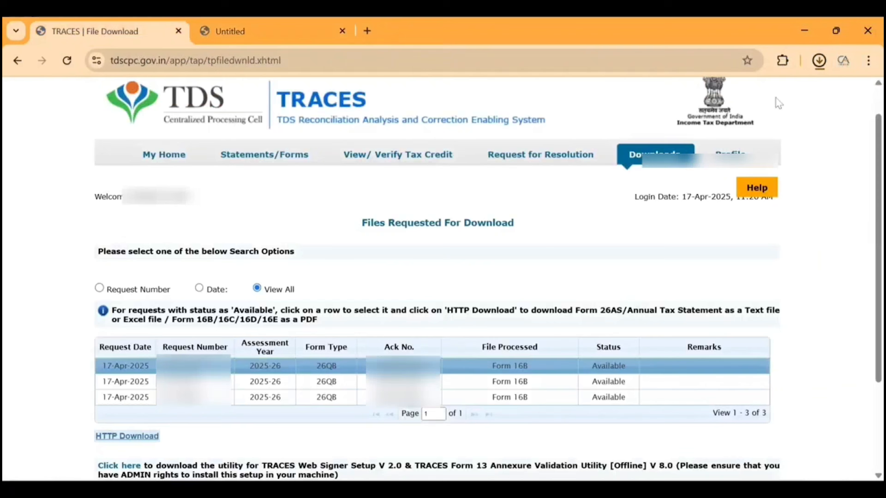
- Open the downloaded file and the Form 16B PDF inside it, and review the certificate from start to end
click(715, 94)
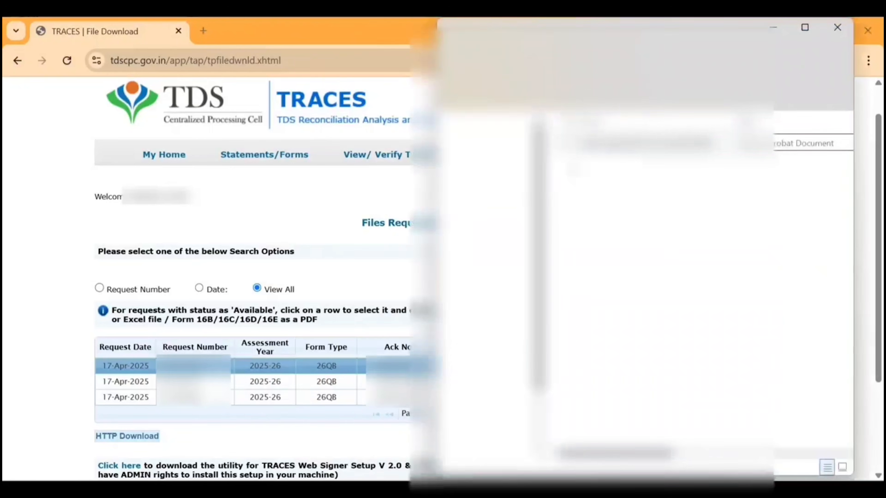
click(645, 143)
double_click(645, 144)
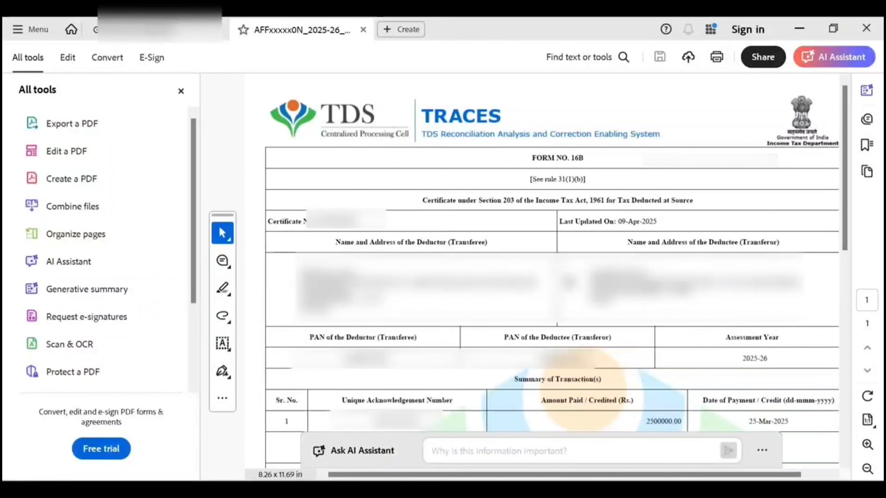
scroll(570, 282, down, 10)
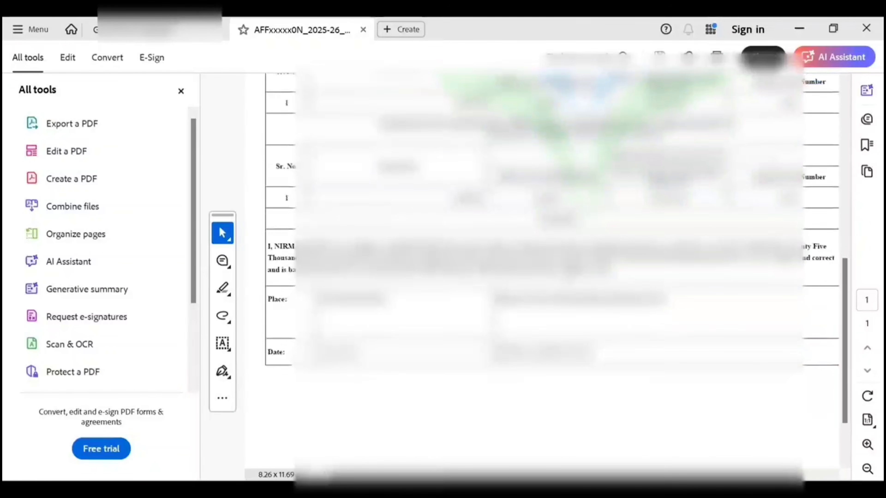
scroll(570, 282, up, 10)
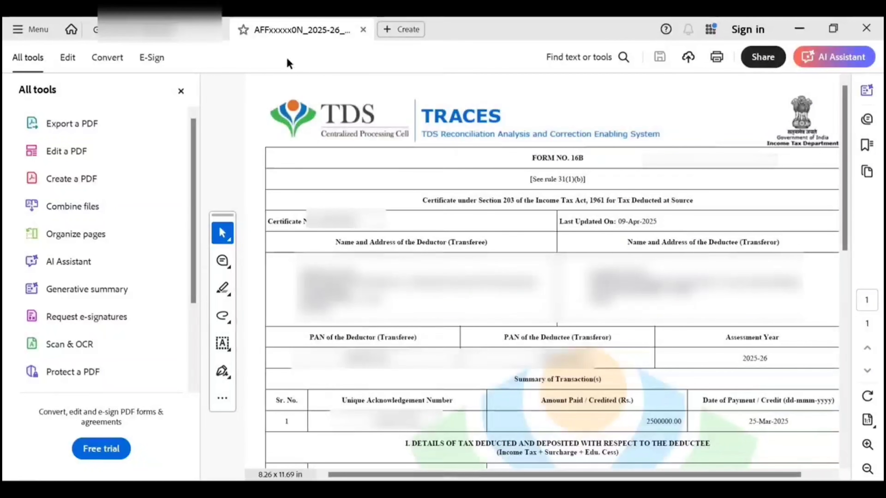